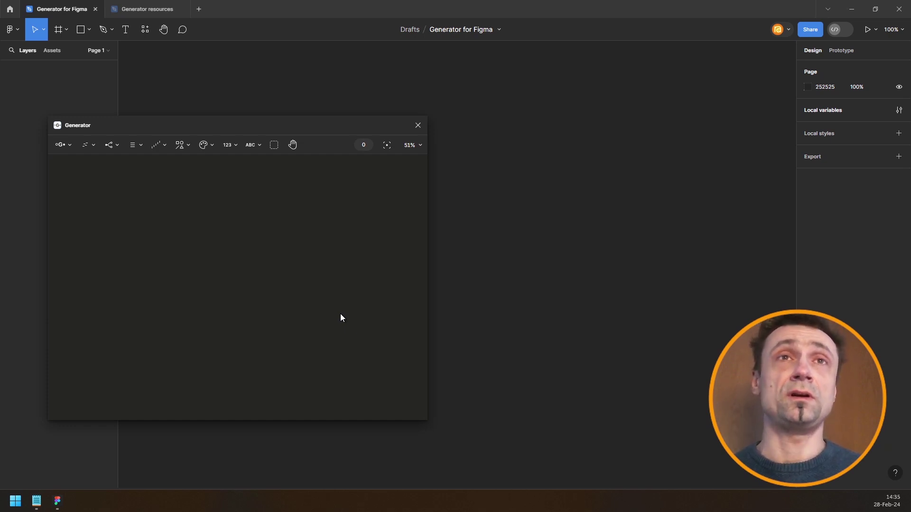
# Switch to the World Population Live Dataset.csv file in the text editor and select its entire contents for copying
pyautogui.click(36, 501)
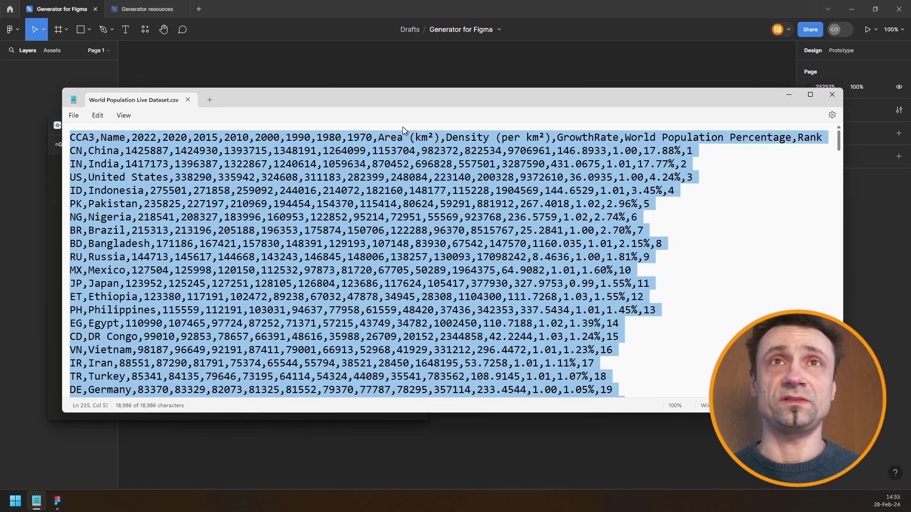
pyautogui.click(360, 231)
pyautogui.hotkey('ctrl', 'a')
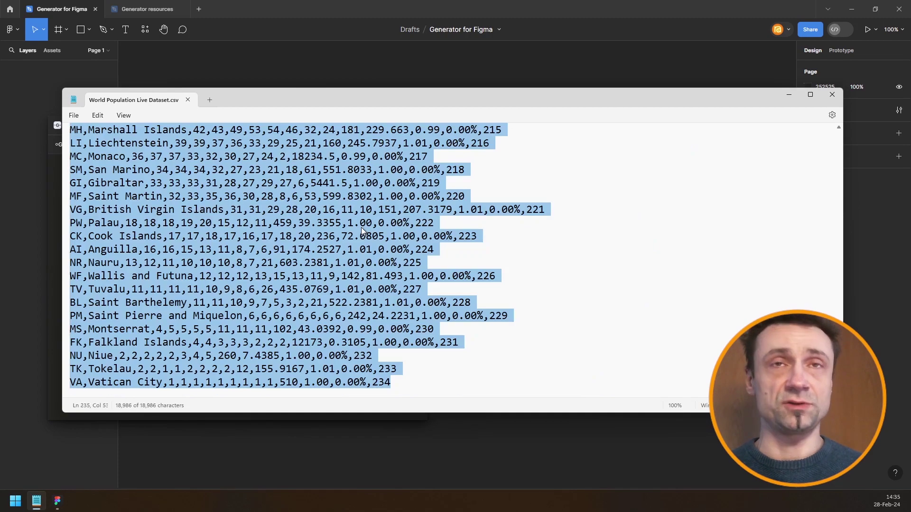
pyautogui.scroll(8, 362, 231)
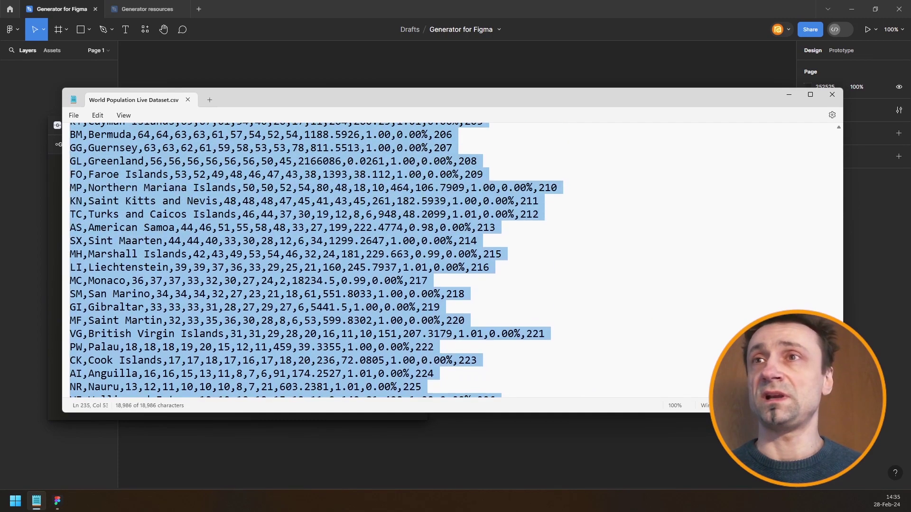
pyautogui.scroll(20, 362, 231)
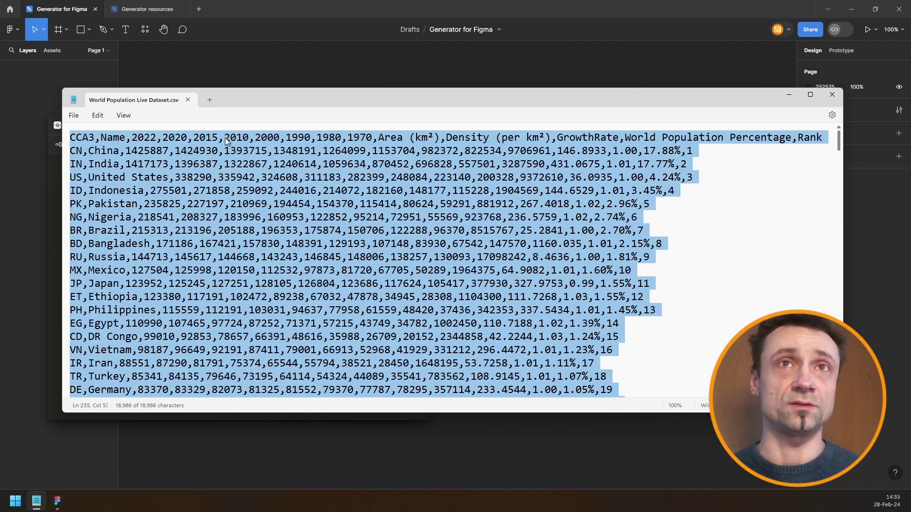
pyautogui.click(377, 199)
pyautogui.hotkey('ctrl', 'a')
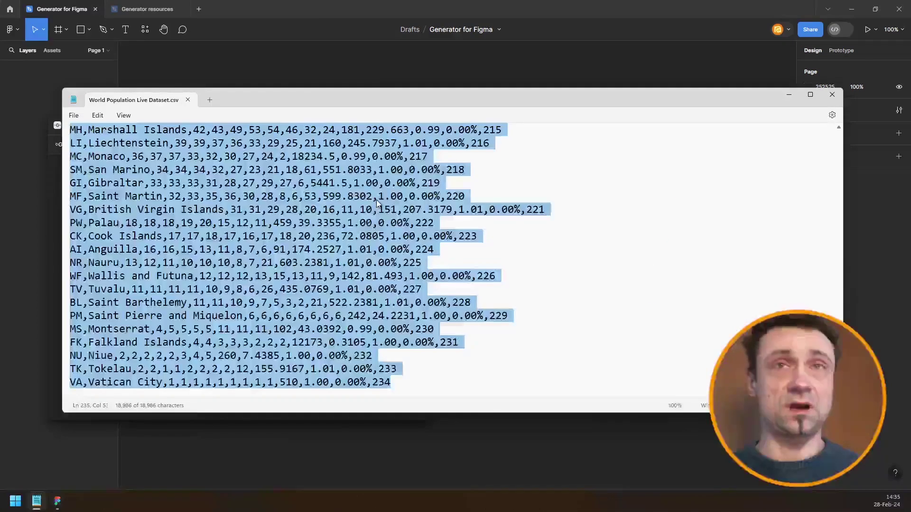
# Switch back to Figma, add a Text node to the Generator canvas and enlarge it
pyautogui.click(327, 45)
pyautogui.click(246, 150)
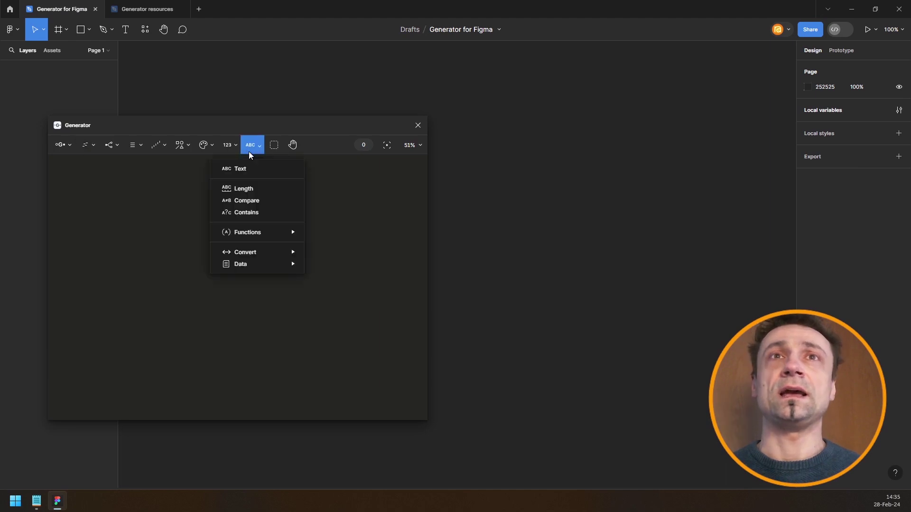
pyautogui.click(255, 167)
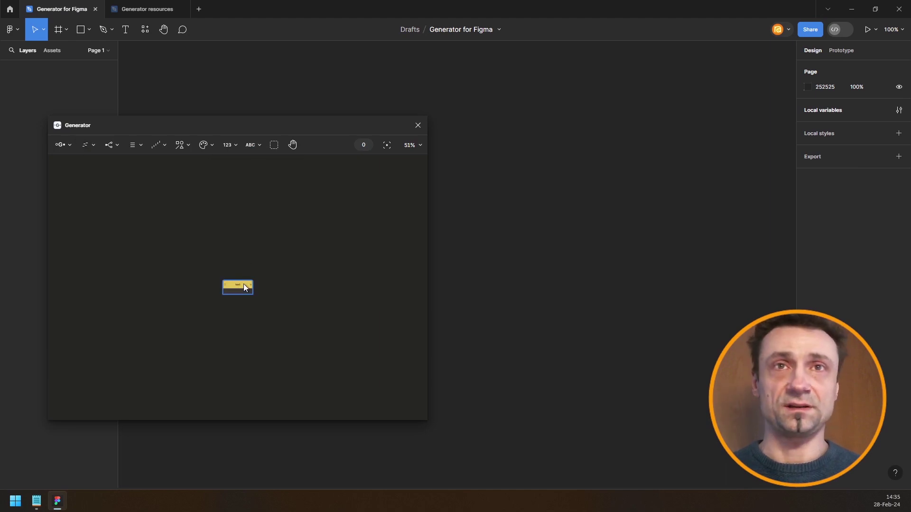
pyautogui.moveTo(245, 287); pyautogui.dragTo(392, 387)
pyautogui.scroll(3, 175, 229)
# Paste the copied CSV data into the text node and align it left
pyautogui.click(258, 309)
pyautogui.hotkey('ctrl', 'v')
pyautogui.rightClick(265, 312)
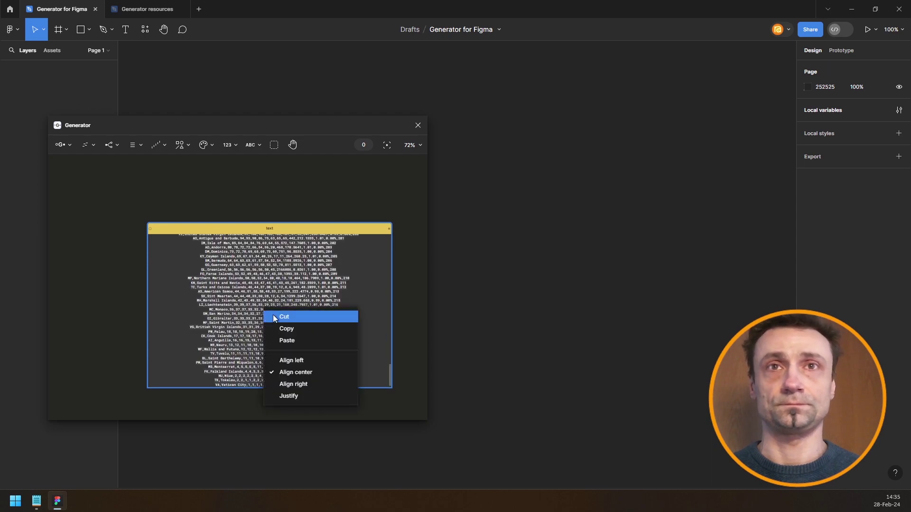
pyautogui.click(292, 364)
pyautogui.scroll(5, 372, 362)
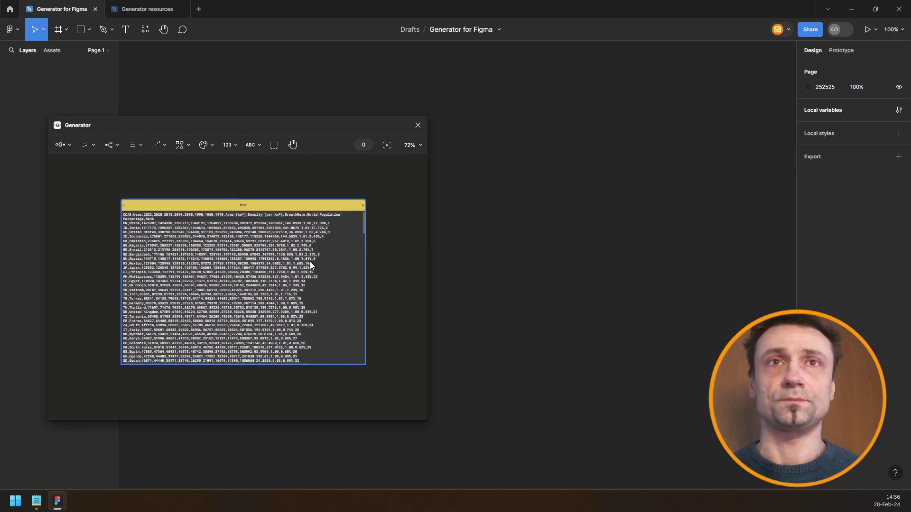
# Widen the text node so that the header row fits on a single line
pyautogui.scroll(2, 188, 209)
pyautogui.scroll(-2, 271, 244)
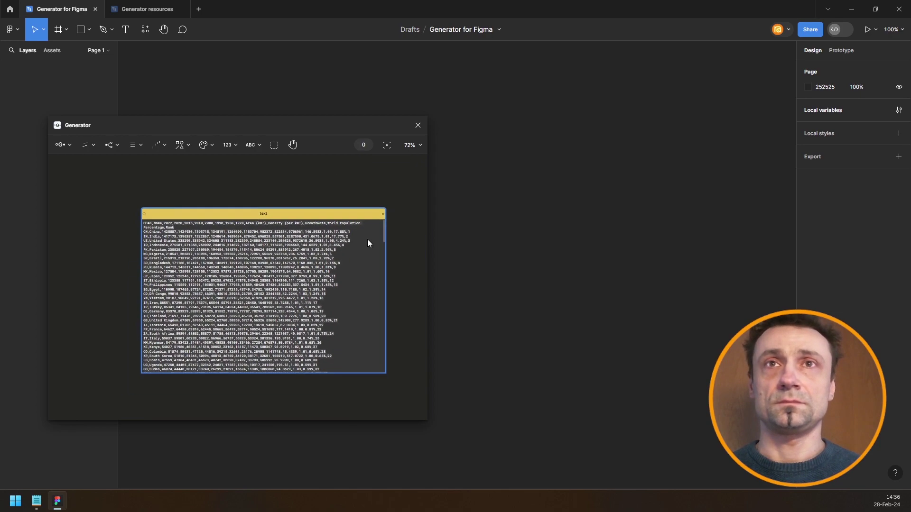
pyautogui.moveTo(386, 248); pyautogui.dragTo(399, 248)
pyautogui.moveTo(367, 192); pyautogui.dragTo(307, 184)
pyautogui.scroll(6, 176, 223)
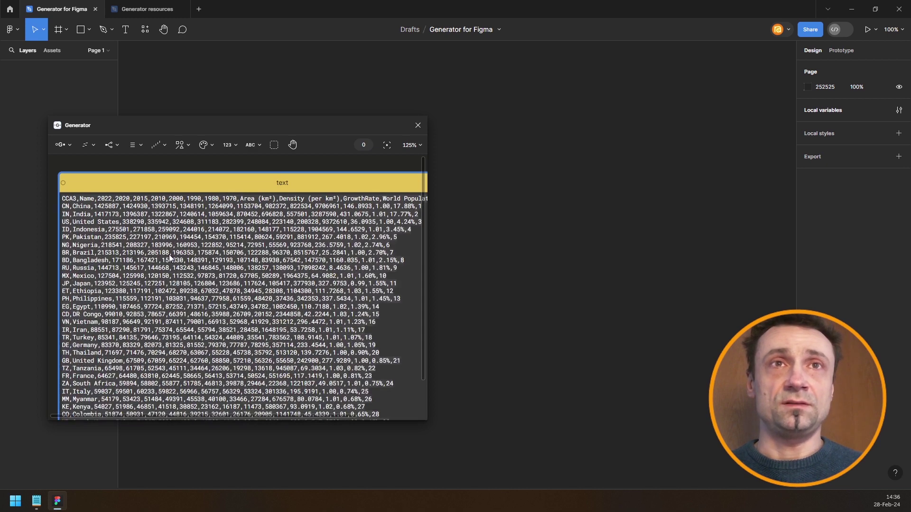
pyautogui.moveTo(306, 163); pyautogui.dragTo(124, 201)
# Add a Parse CSV node fed by the text node's output
pyautogui.scroll(-3, 219, 249)
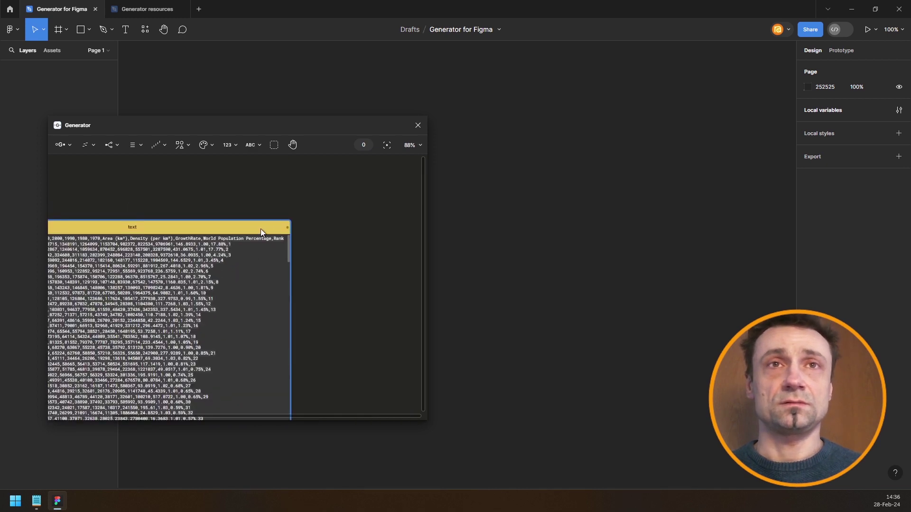
pyautogui.press('space')
pyautogui.write('csv')
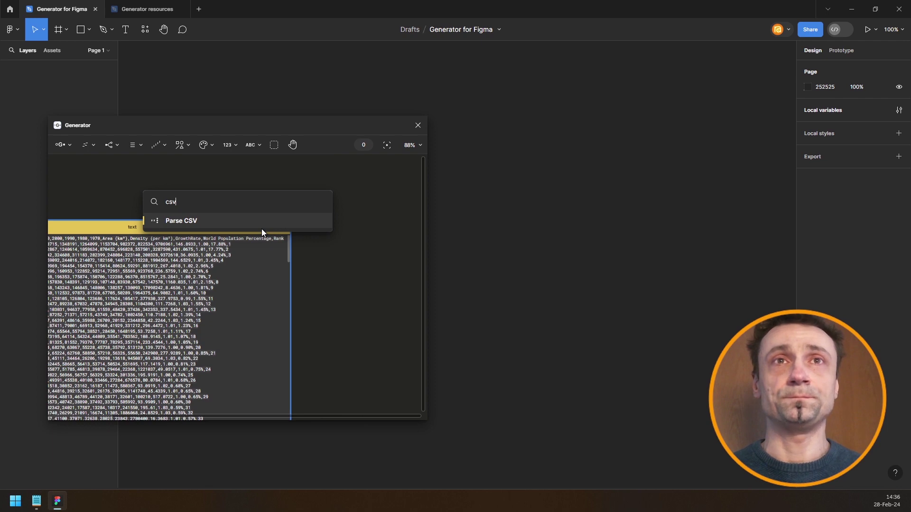
pyautogui.press('Return')
# Add a Select from list node beside the csv node
pyautogui.scroll(3, 334, 234)
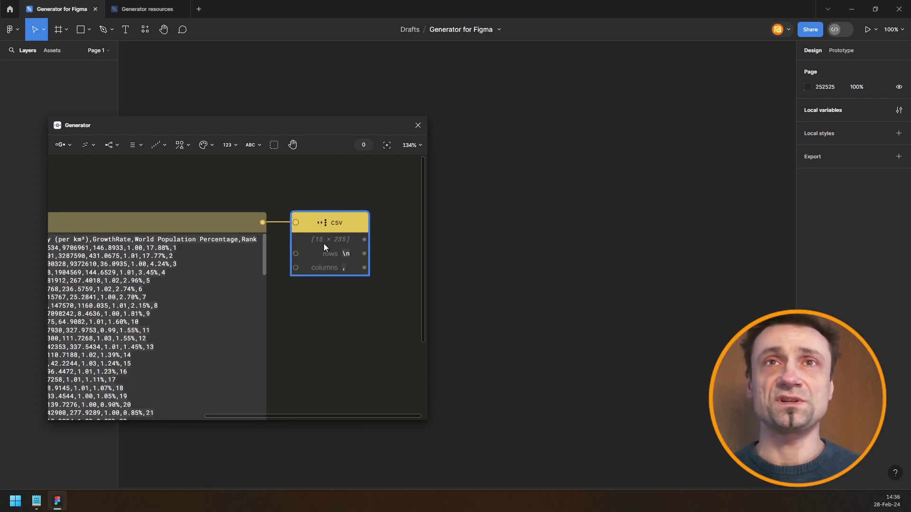
pyautogui.moveTo(382, 230); pyautogui.dragTo(234, 215)
pyautogui.press('space')
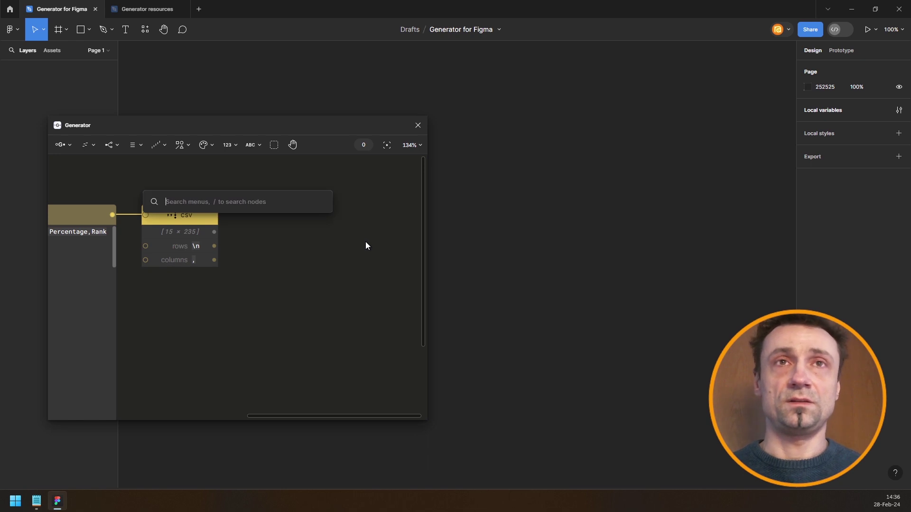
pyautogui.write('slec')
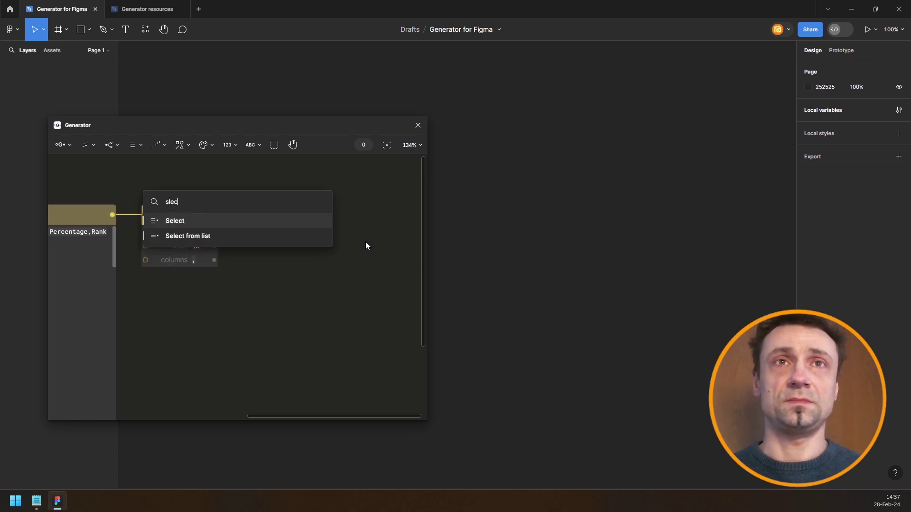
pyautogui.press('Down')
pyautogui.press('Up')
pyautogui.press('Down')
pyautogui.press('Return')
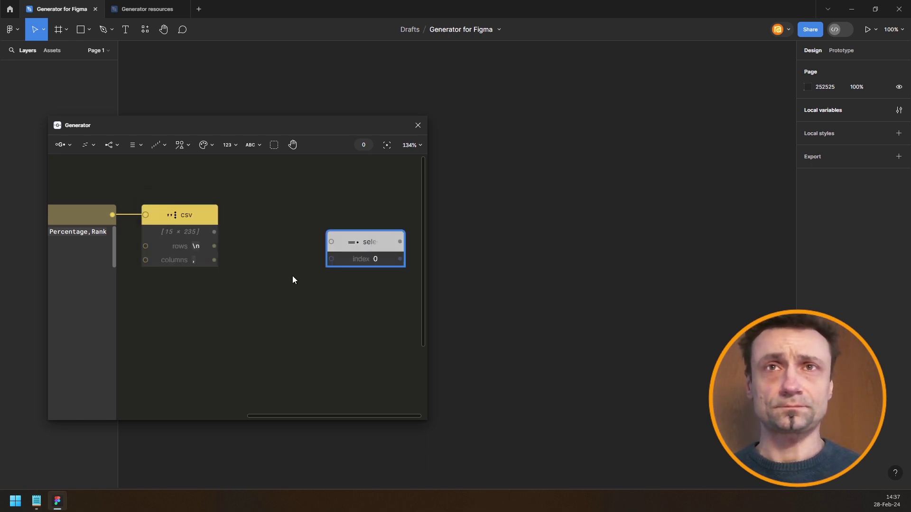
# Place the select node below the csv node, feed it the parsed csv data and rename it "column names"
pyautogui.moveTo(375, 245); pyautogui.dragTo(314, 266)
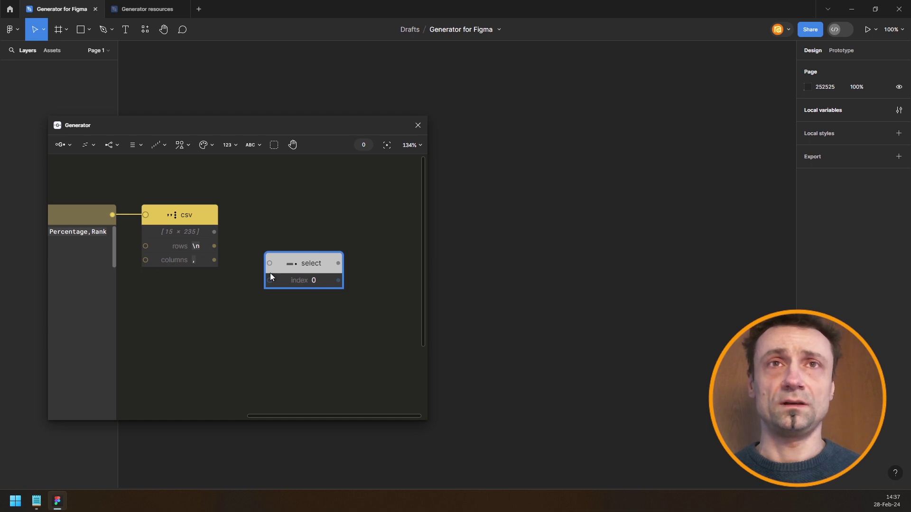
pyautogui.moveTo(215, 232); pyautogui.dragTo(185, 316)
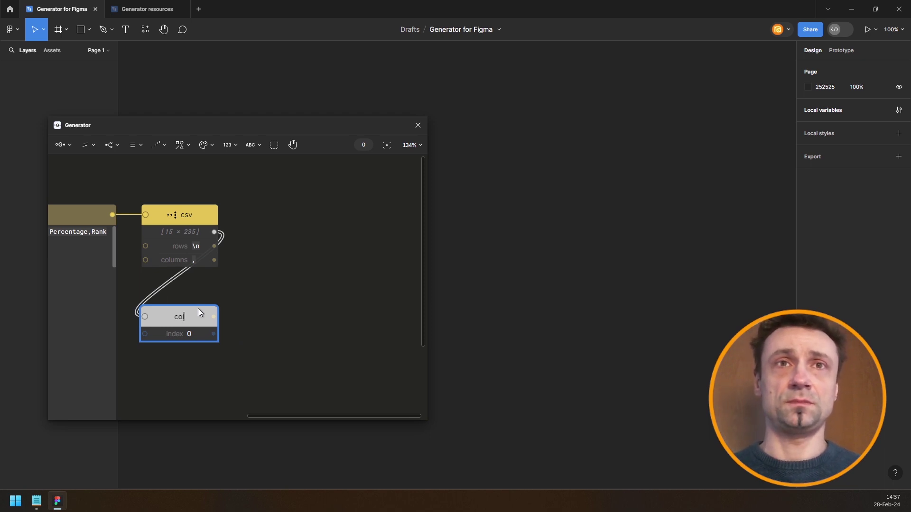
pyautogui.write('names')
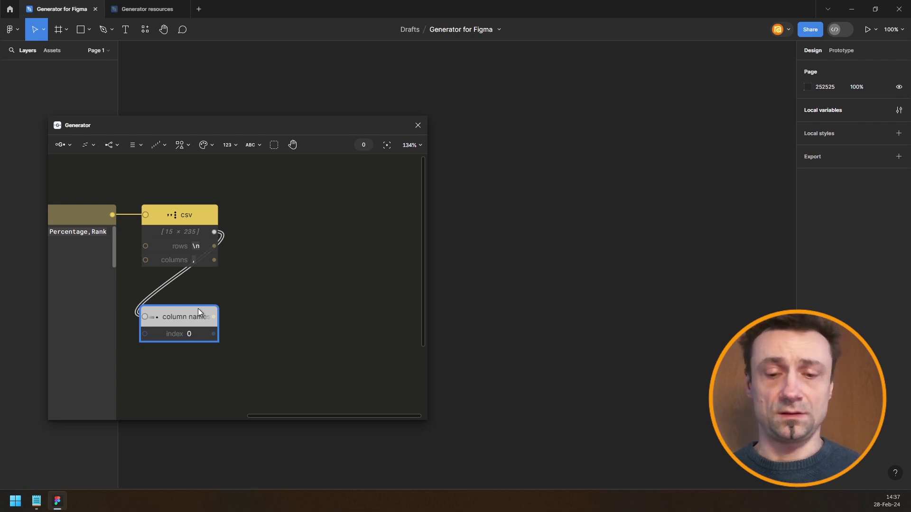
# Add a List node fed by the column names node to show all of its entries
pyautogui.press('space')
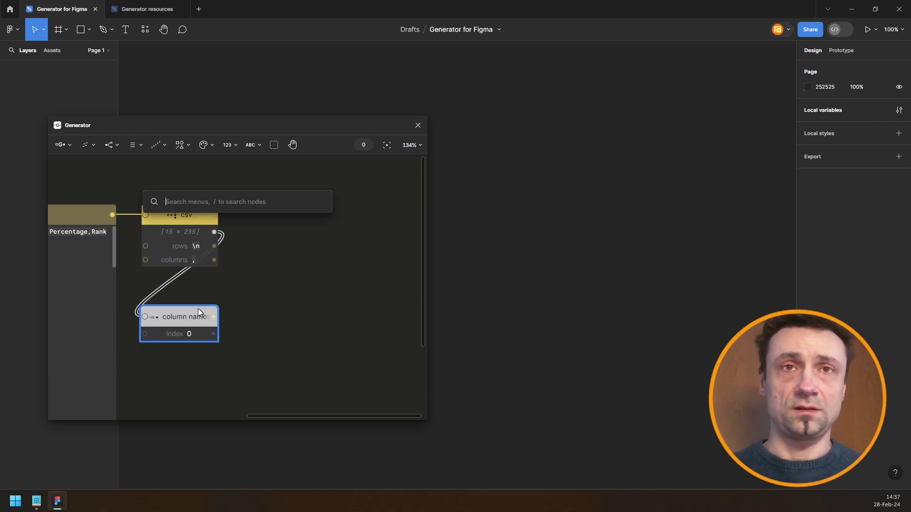
pyautogui.write('list')
pyautogui.press('Return')
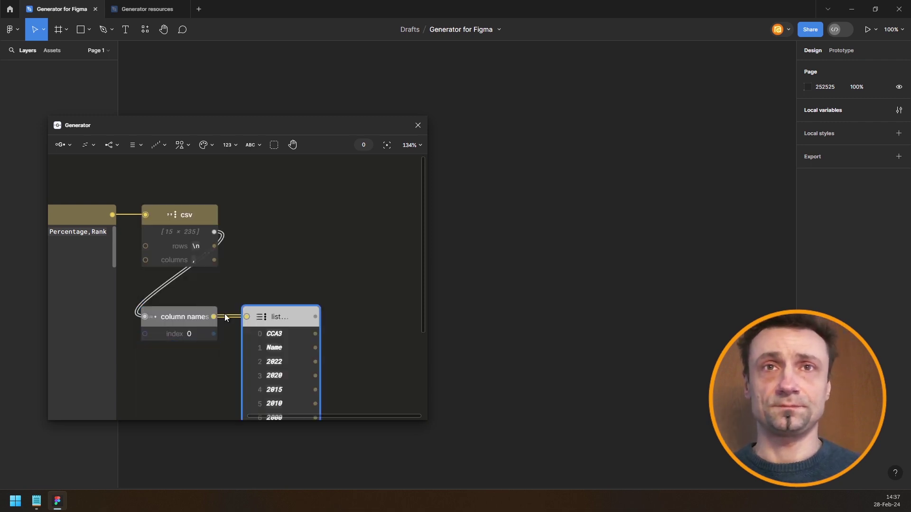
pyautogui.scroll(-4, 345, 355)
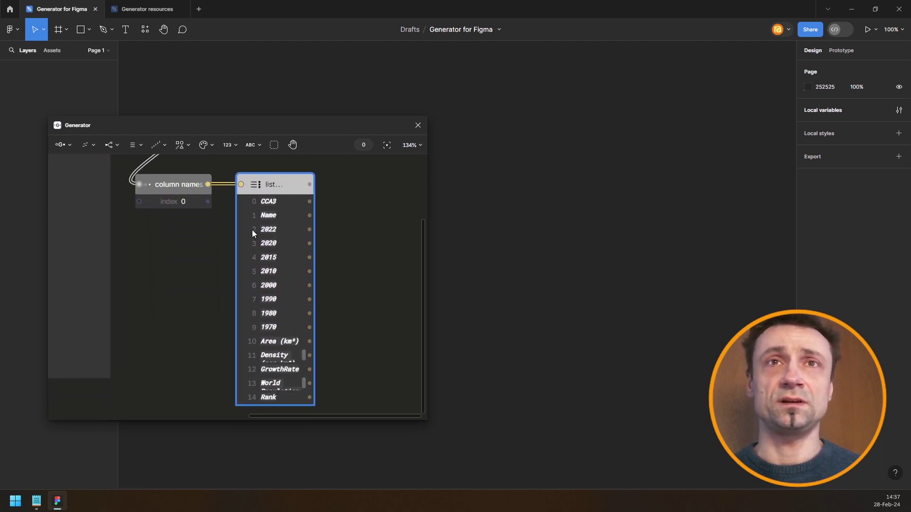
# Add a Sublist node beside the csv node
pyautogui.moveTo(343, 210); pyautogui.dragTo(280, 392)
pyautogui.click(114, 267)
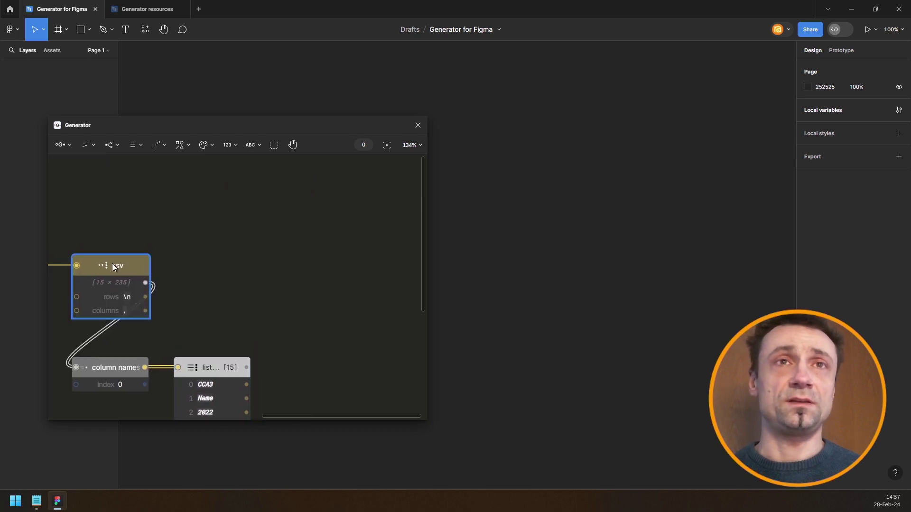
pyautogui.doubleClick(240, 262)
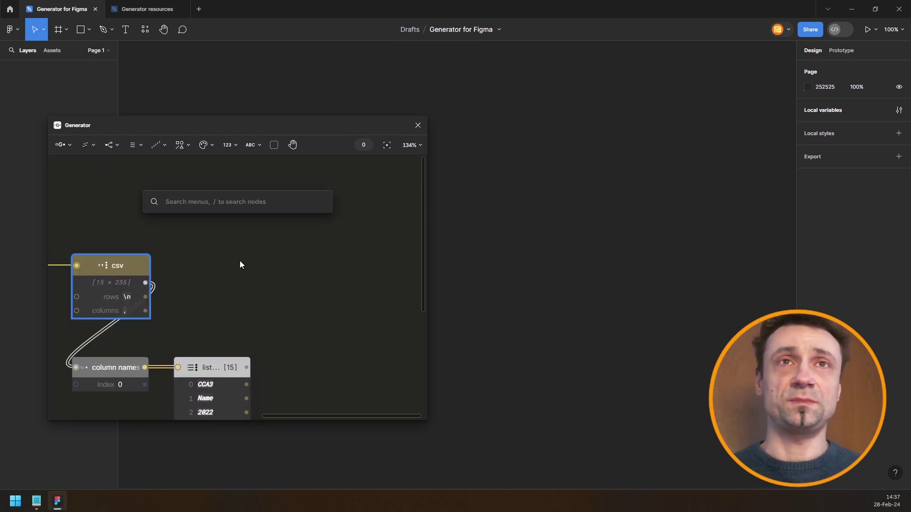
pyautogui.write('sub')
pyautogui.press('Return')
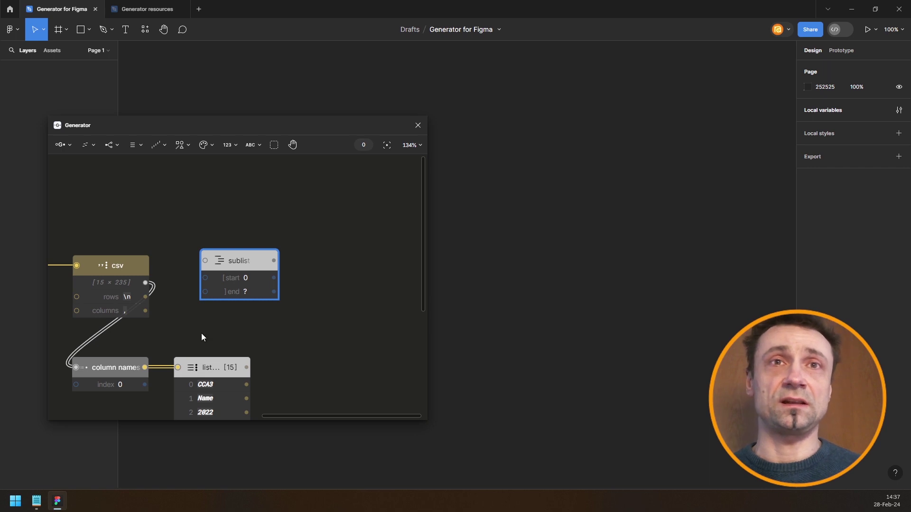
# Feed the parsed csv data into the sublist node and set its start to 1
pyautogui.scroll(-1, 201, 337)
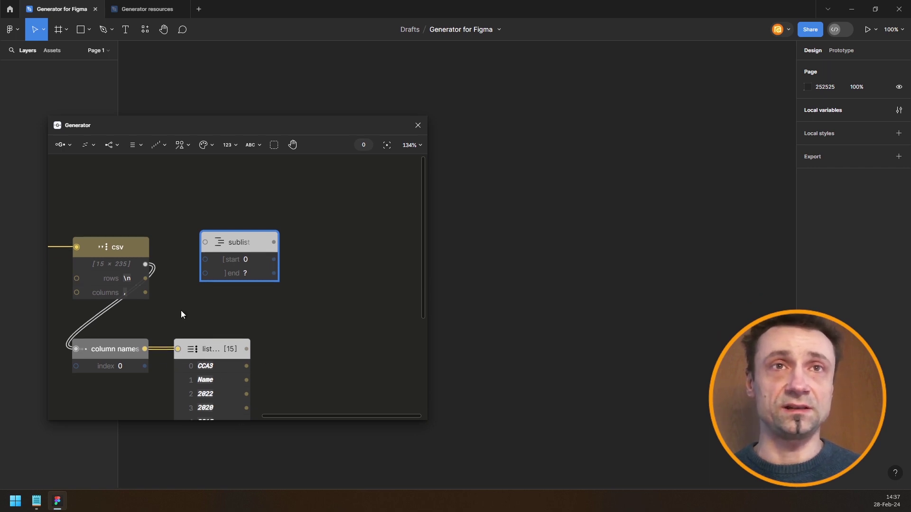
pyautogui.hscroll(-10, 181, 314)
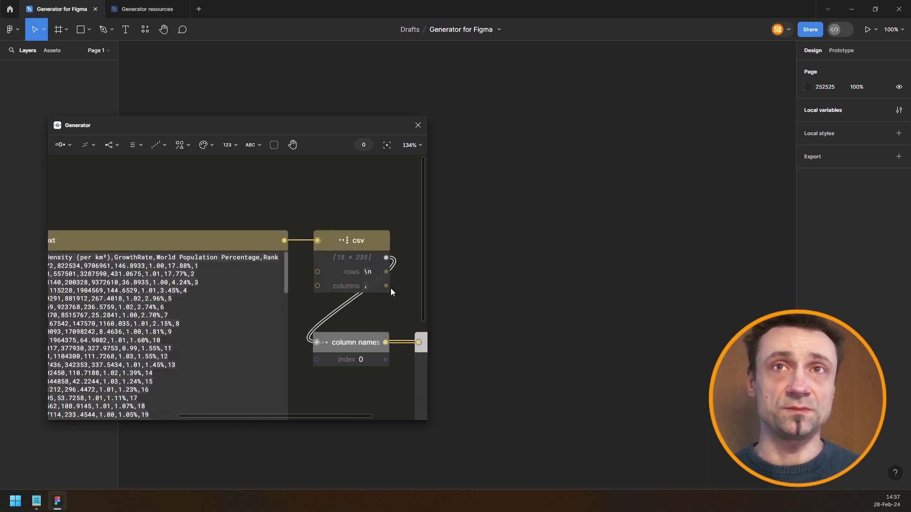
pyautogui.hscroll(9, 390, 289)
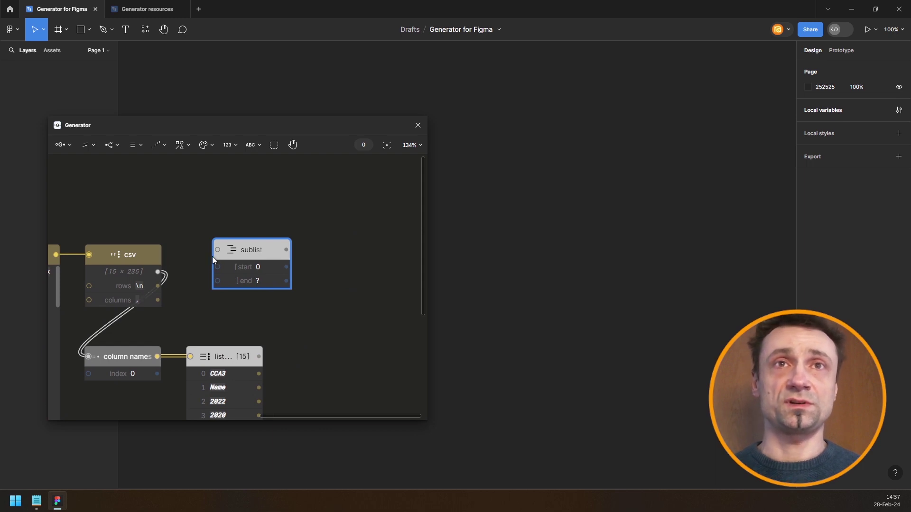
pyautogui.moveTo(246, 248); pyautogui.dragTo(275, 257)
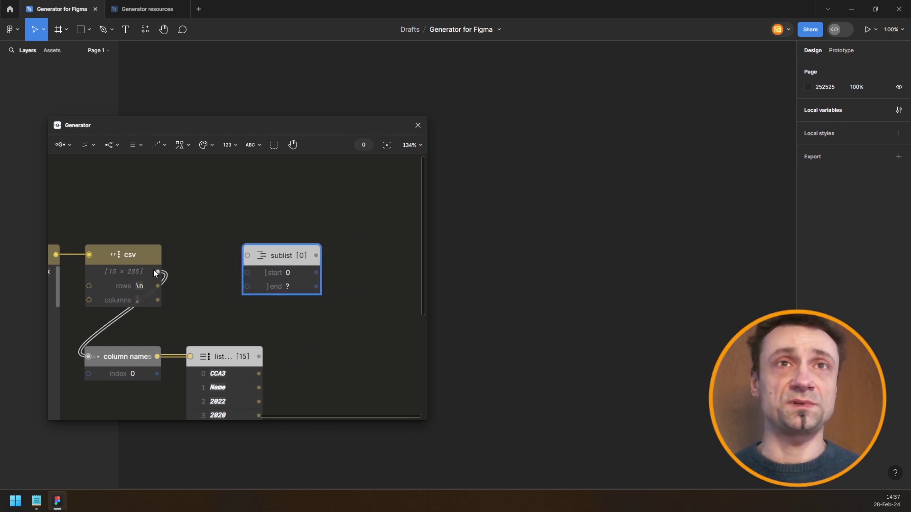
pyautogui.moveTo(153, 273); pyautogui.dragTo(288, 274)
pyautogui.click(295, 288)
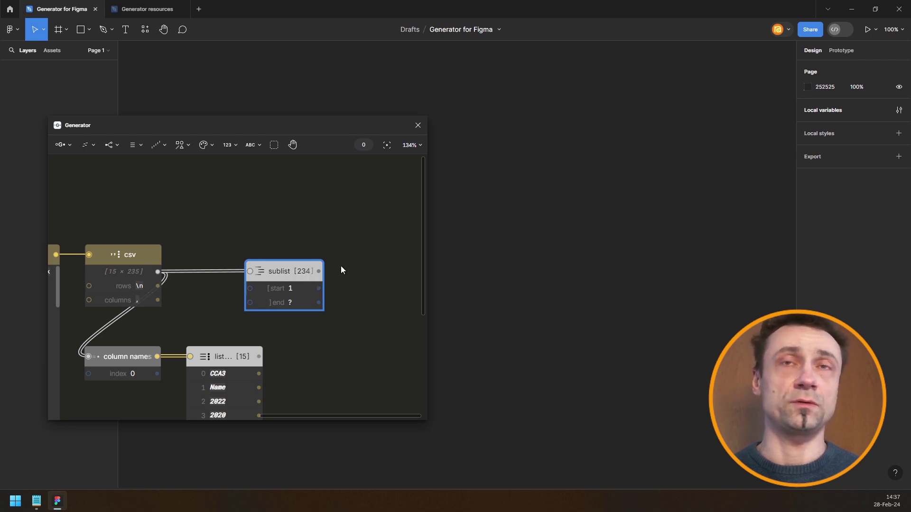
# Add a select node fed by the sublist node's output
pyautogui.moveTo(311, 271); pyautogui.dragTo(215, 258)
pyautogui.scroll(-3, 215, 258)
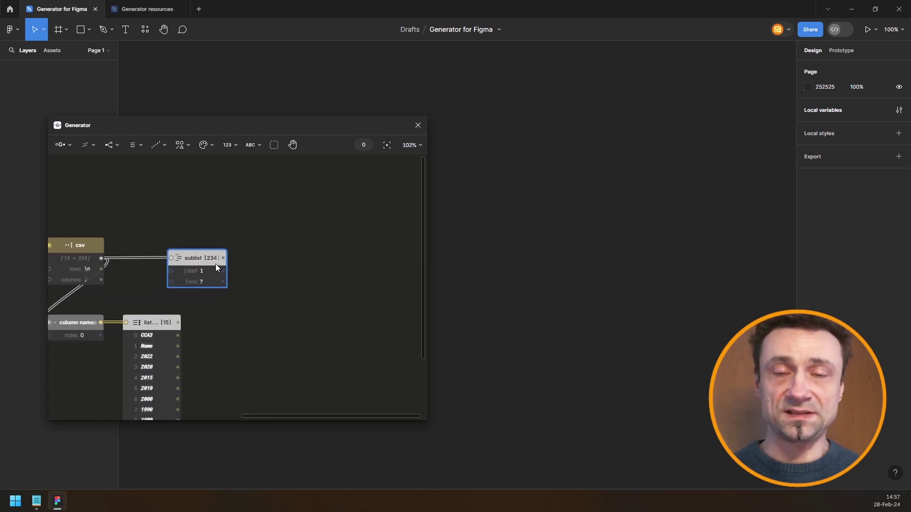
pyautogui.press('space')
pyautogui.write('sle')
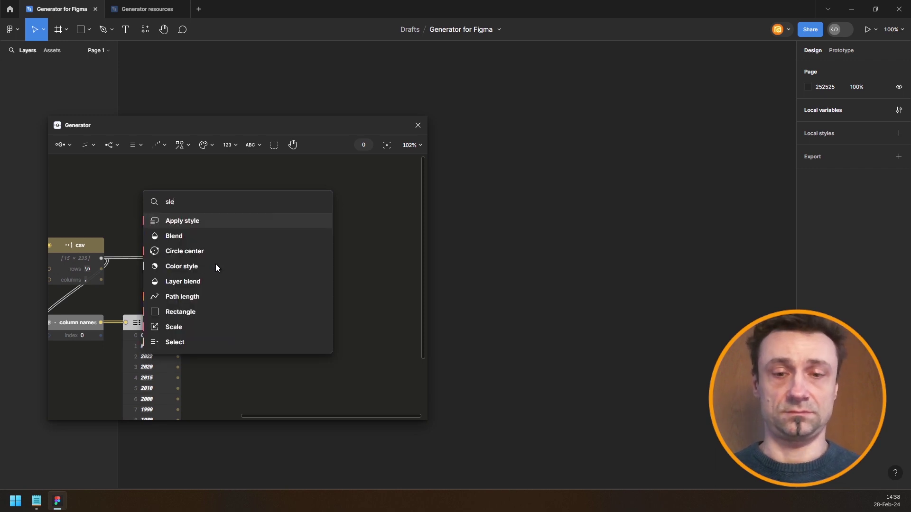
pyautogui.press('BackSpace')
pyautogui.press('BackSpace')
pyautogui.write('elec')
pyautogui.press('Return')
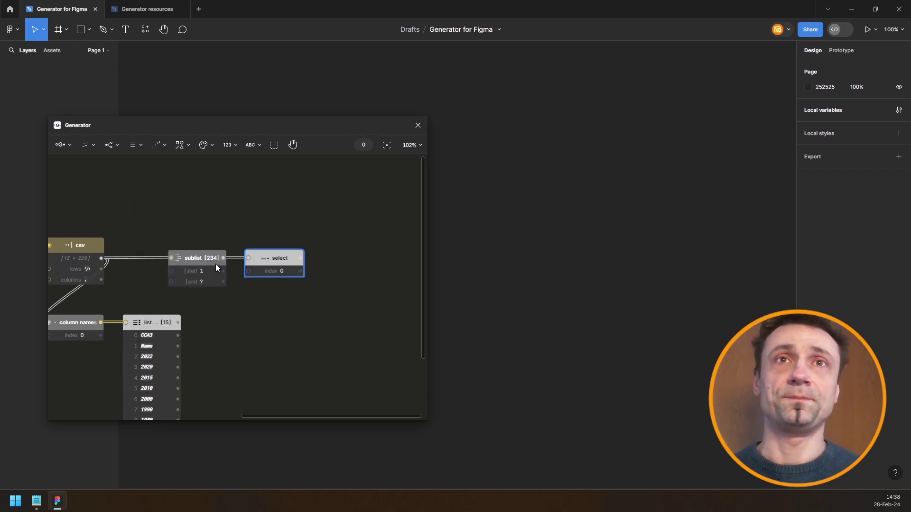
# Add a List node fed by the select node and preview other country rows up to index 5, returning to index 0
pyautogui.press('space')
pyautogui.write('l')
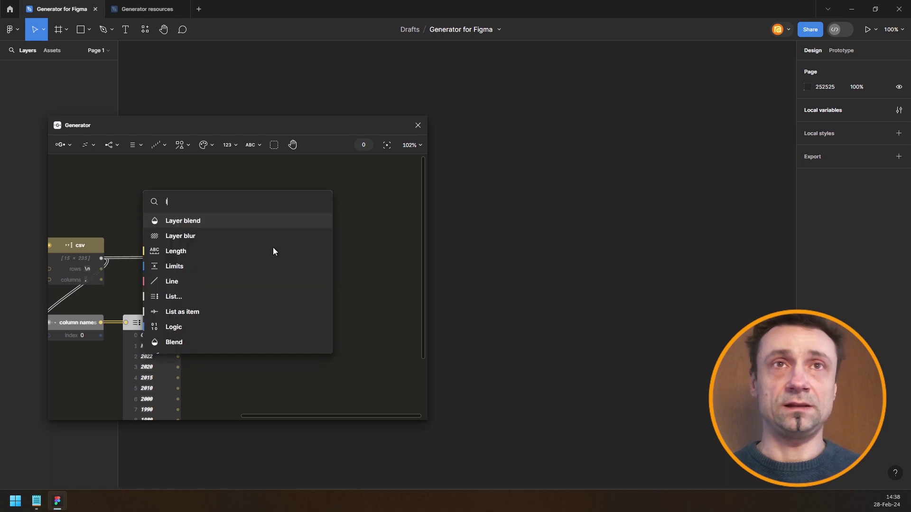
pyautogui.write('ist')
pyautogui.press('Return')
pyautogui.moveTo(238, 248); pyautogui.dragTo(156, 205)
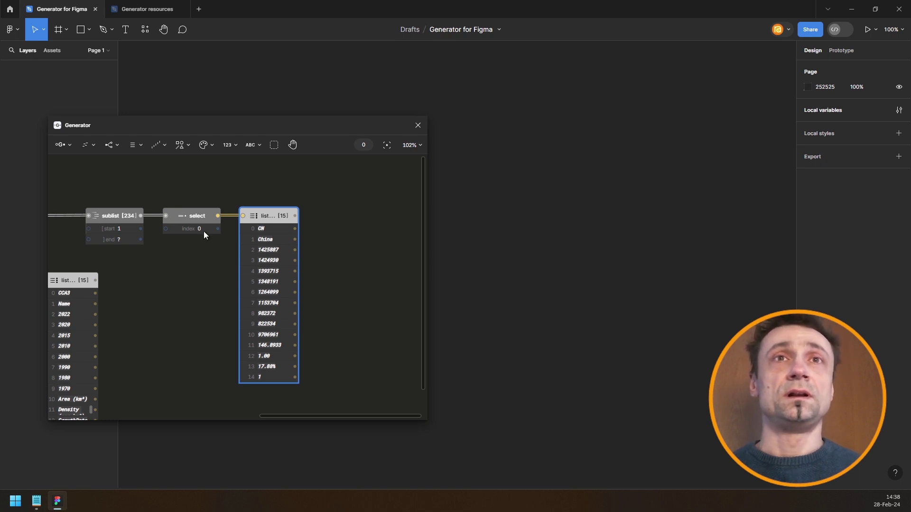
pyautogui.scroll(4, 206, 233)
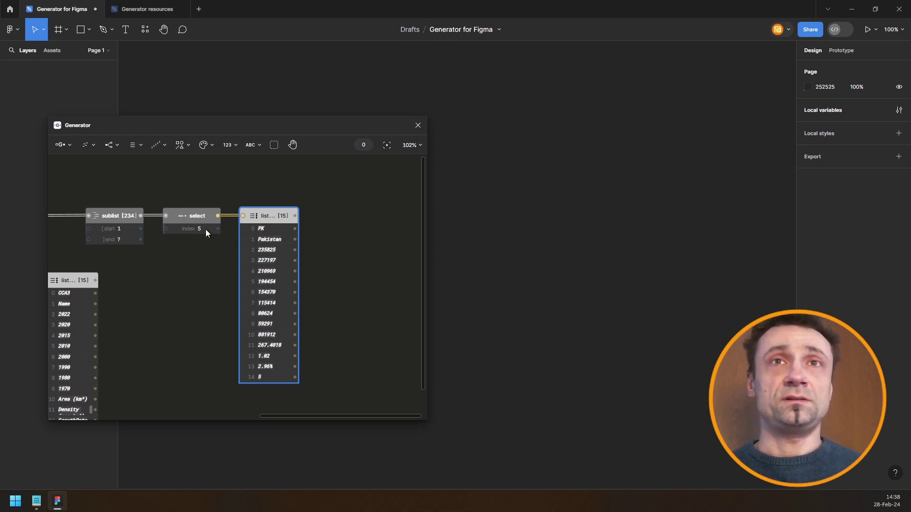
pyautogui.scroll(-1, 206, 233)
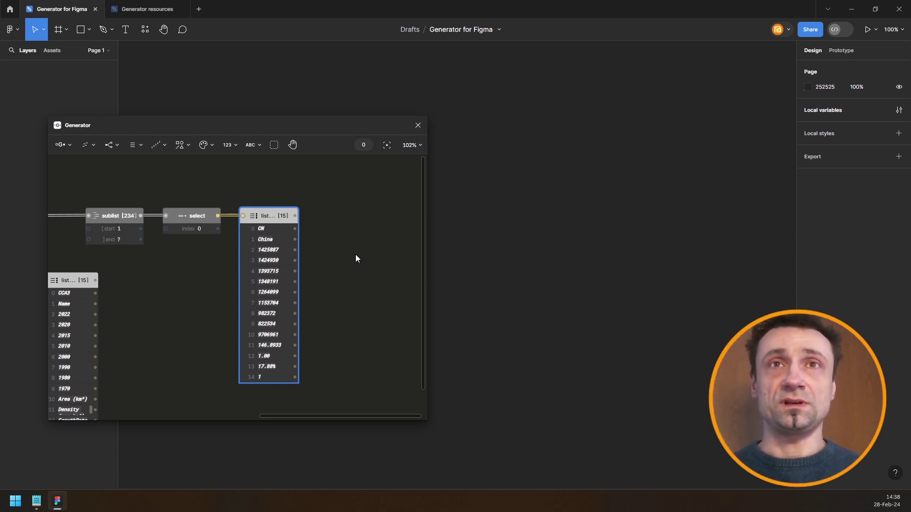
# Add a rectangle node in the free space beyond the country row list
pyautogui.moveTo(286, 194); pyautogui.dragTo(205, 183)
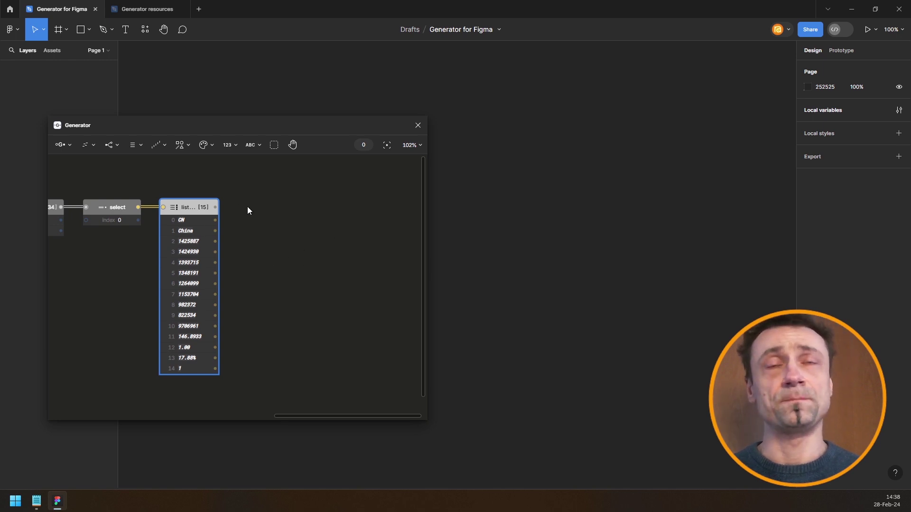
pyautogui.click(180, 145)
pyautogui.moveTo(219, 169)
pyautogui.click(264, 173)
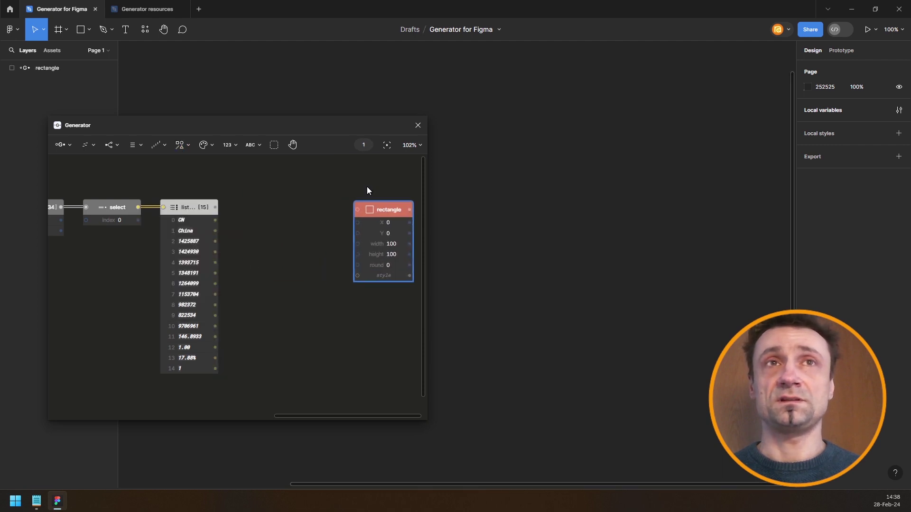
pyautogui.moveTo(366, 186); pyautogui.dragTo(243, 187)
pyautogui.scroll(-5, 576, 280)
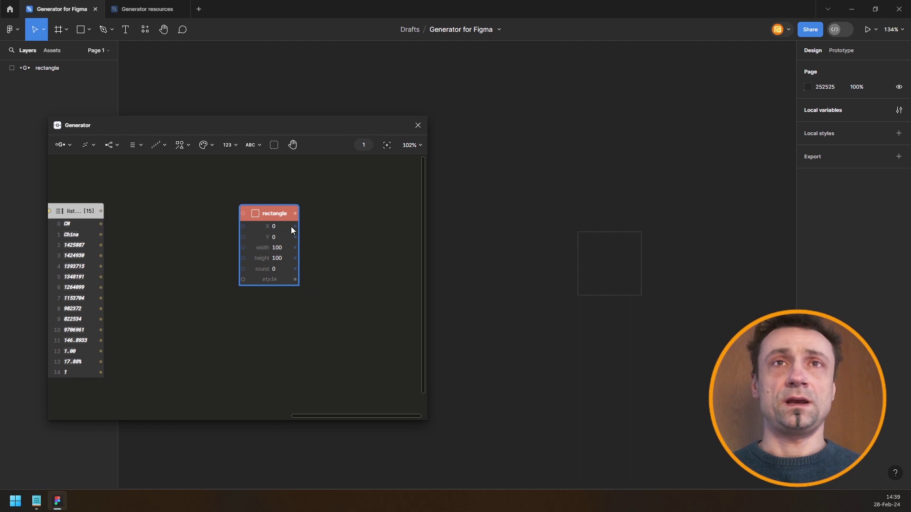
# Set the rectangle node's width to 50
pyautogui.moveTo(287, 249); pyautogui.dragTo(258, 250)
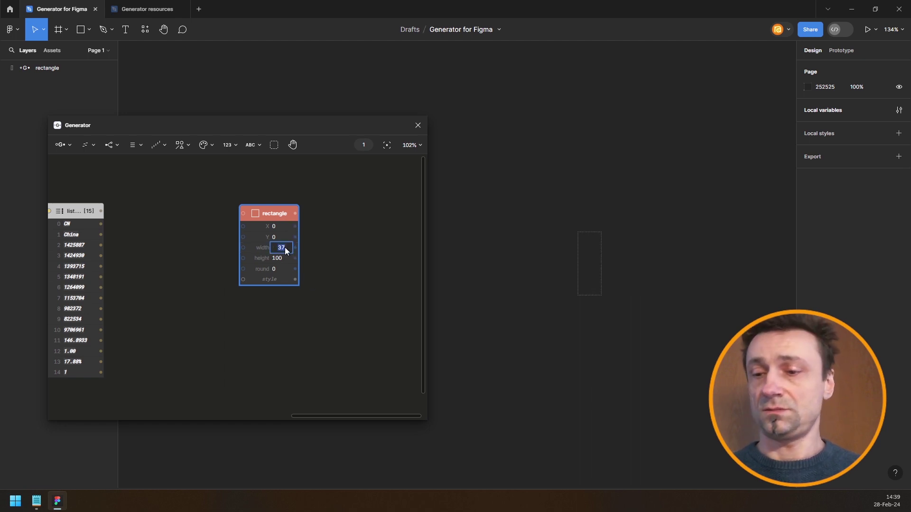
pyautogui.write('50')
pyautogui.press('Return')
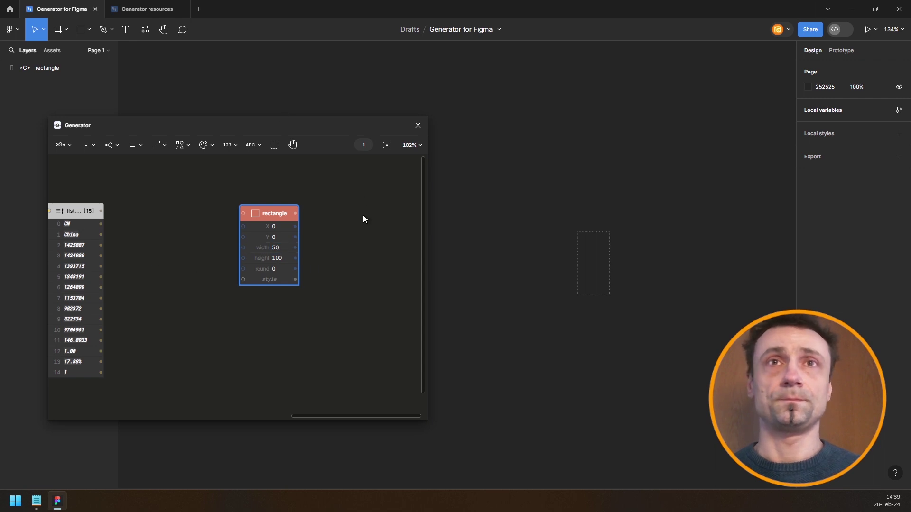
# Add a Color node beside the rectangle node and connect it to the rectangle's style input
pyautogui.doubleClick(286, 184)
pyautogui.write('col')
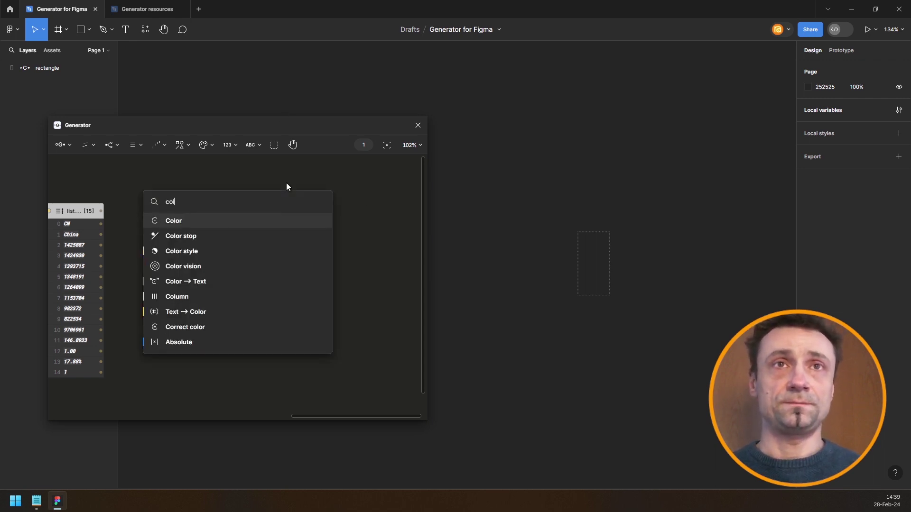
pyautogui.press('Return')
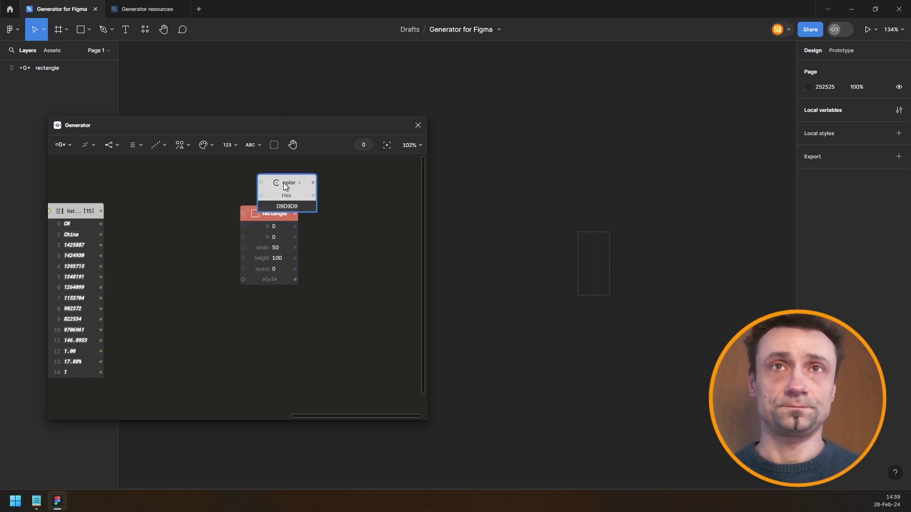
pyautogui.moveTo(284, 183); pyautogui.dragTo(199, 304)
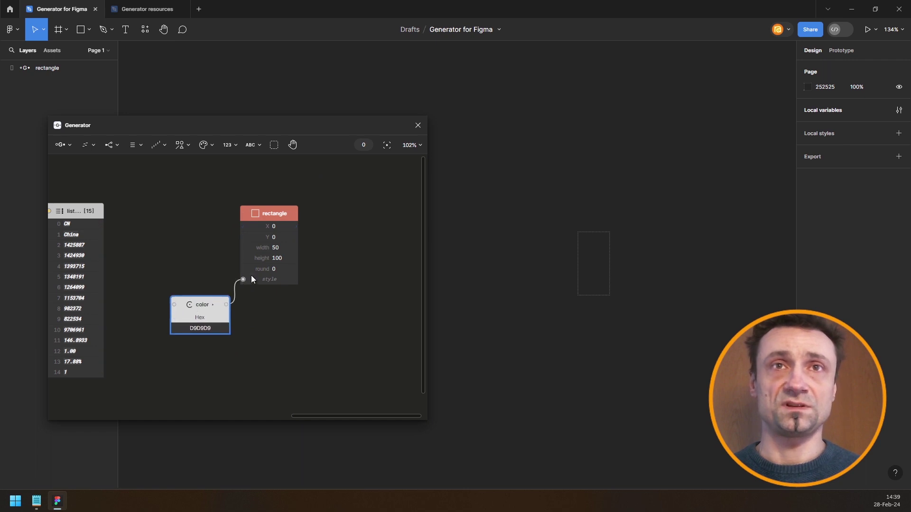
pyautogui.moveTo(252, 276); pyautogui.dragTo(244, 279)
# Move the rectangle and color nodes together farther away from the data nodes
pyautogui.moveTo(179, 197); pyautogui.dragTo(260, 340)
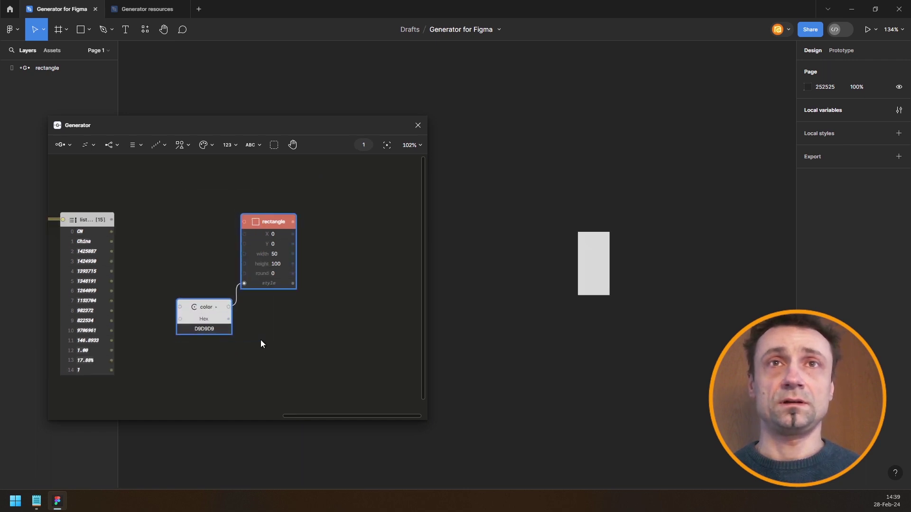
pyautogui.scroll(-6, 261, 340)
pyautogui.scroll(-1, 243, 315)
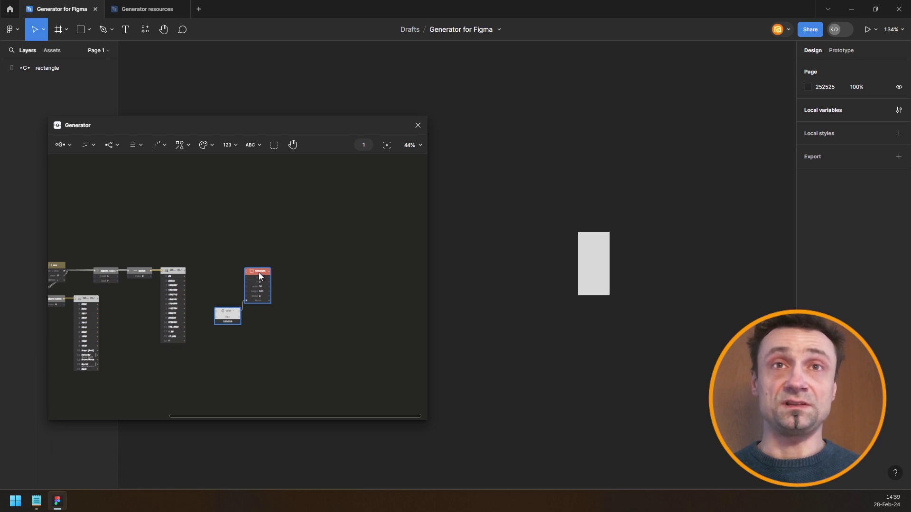
pyautogui.moveTo(258, 272); pyautogui.dragTo(389, 271)
pyautogui.moveTo(303, 214); pyautogui.dragTo(179, 186)
pyautogui.moveTo(264, 241); pyautogui.dragTo(340, 239)
pyautogui.scroll(-2, 218, 220)
pyautogui.moveTo(235, 218); pyautogui.dragTo(177, 232)
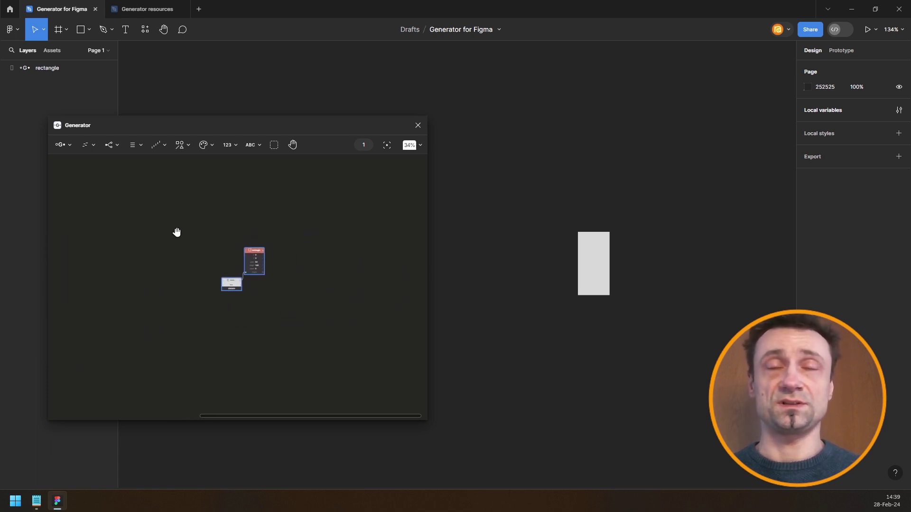
pyautogui.scroll(2, 170, 235)
pyautogui.moveTo(260, 255); pyautogui.dragTo(214, 209)
# Set the rectangle node's width to 30
pyautogui.scroll(6, 245, 195)
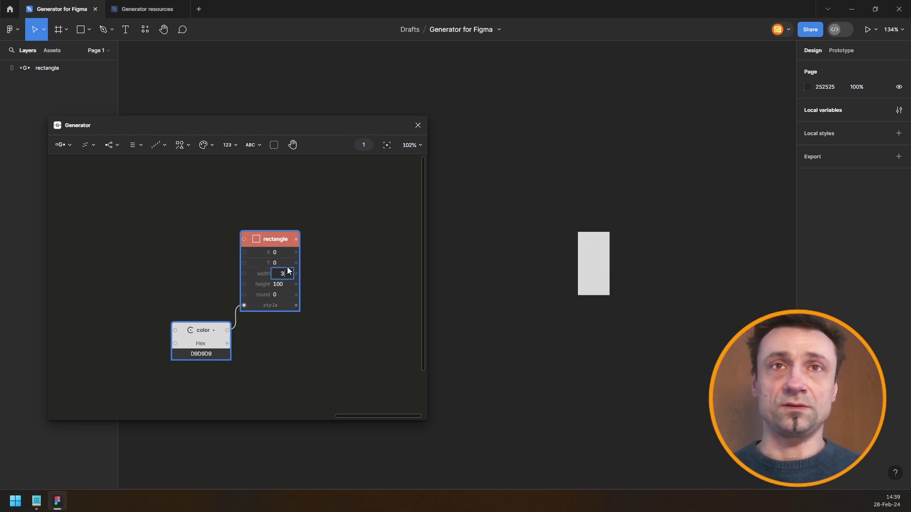
pyautogui.write('0')
pyautogui.press('Return')
# Add a text node and place it below the rectangle node
pyautogui.click(180, 145)
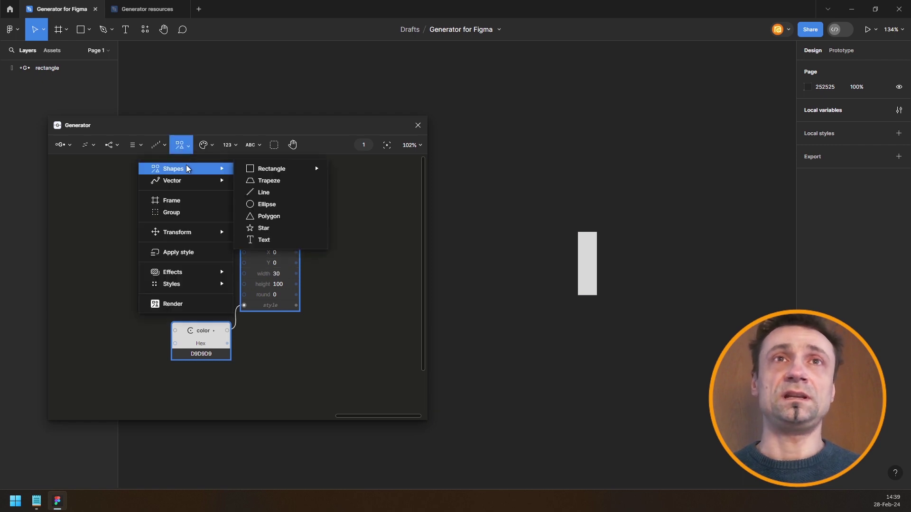
pyautogui.click(294, 247)
pyautogui.click(268, 342)
pyautogui.moveTo(268, 343); pyautogui.dragTo(276, 356)
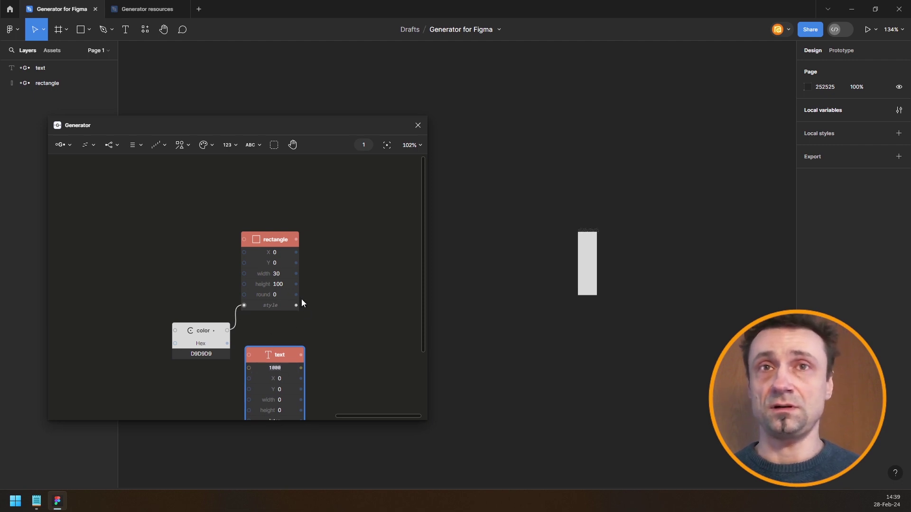
# Set the rectangle node's height to -100 so the bar extends upward from the baseline
pyautogui.scroll(-3, 329, 334)
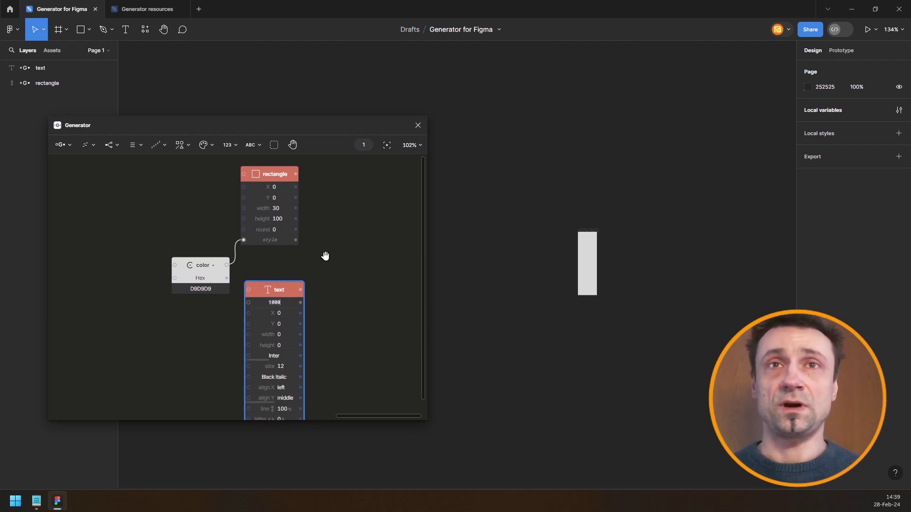
pyautogui.moveTo(325, 256); pyautogui.dragTo(339, 296)
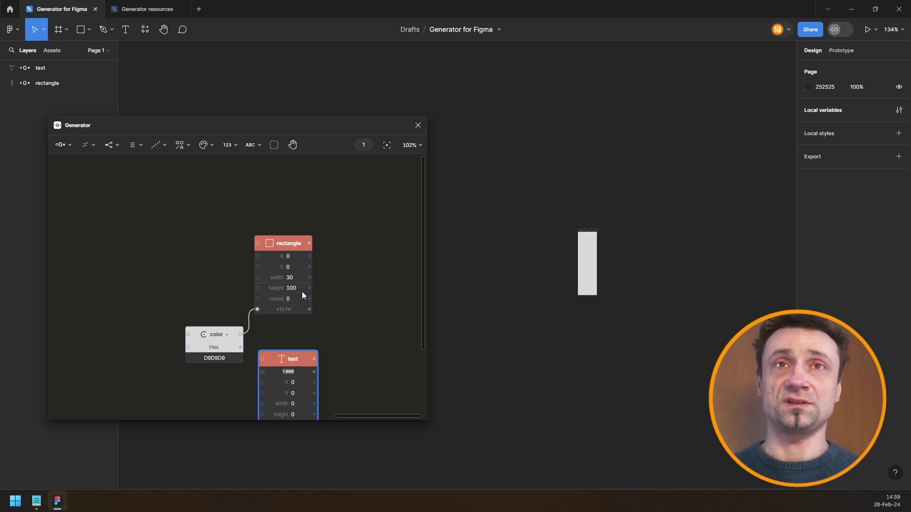
pyautogui.scroll(10, 590, 228)
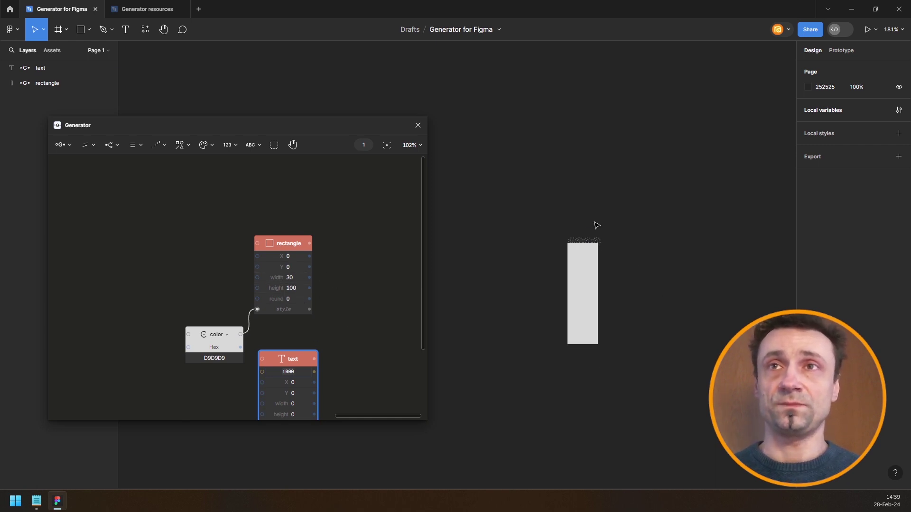
pyautogui.scroll(-5, 535, 268)
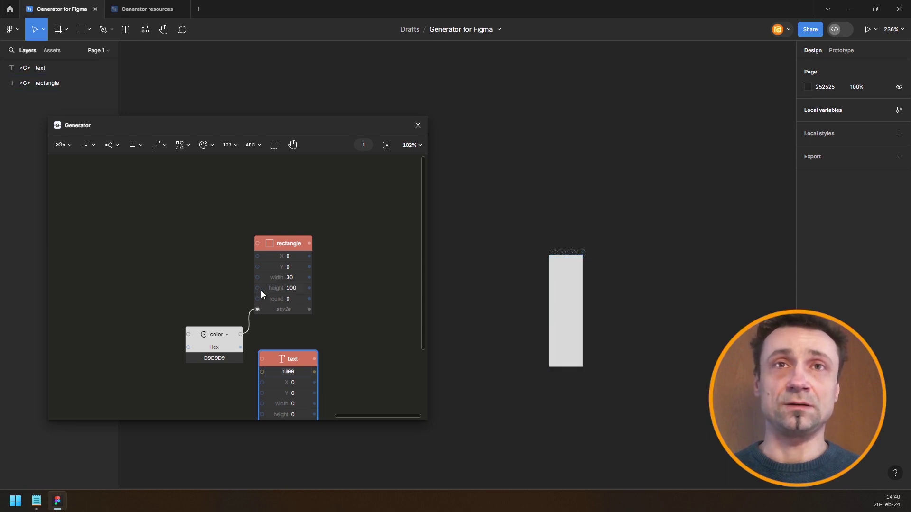
pyautogui.write('-100')
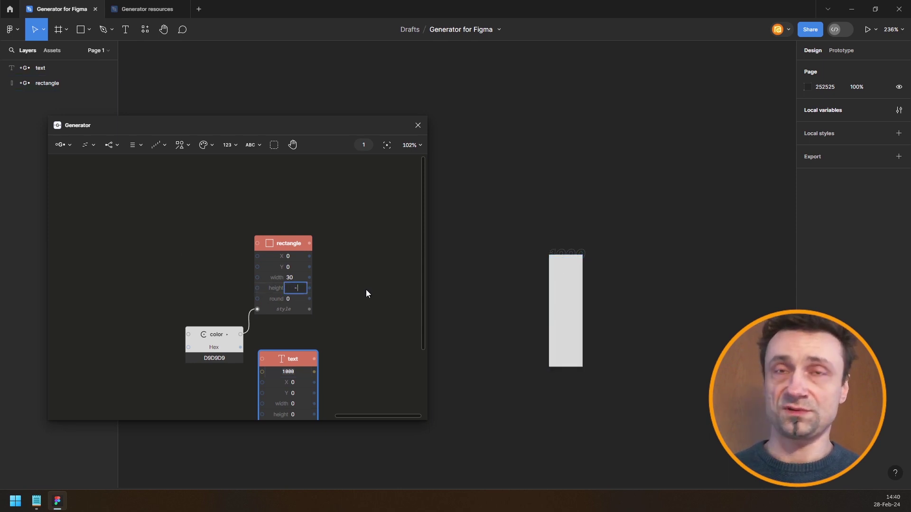
pyautogui.press('Return')
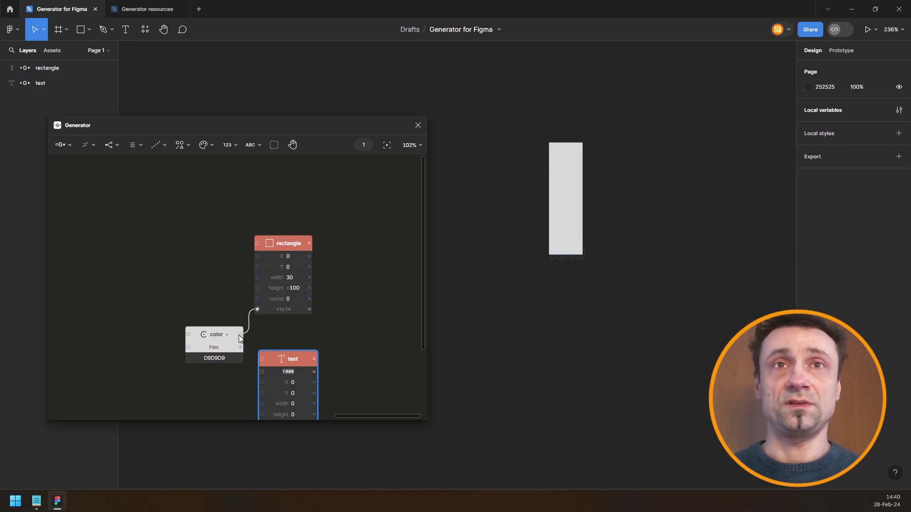
# Connect the color node to the text node's style input and move the color node farther from both shapes
pyautogui.moveTo(241, 337); pyautogui.dragTo(262, 401)
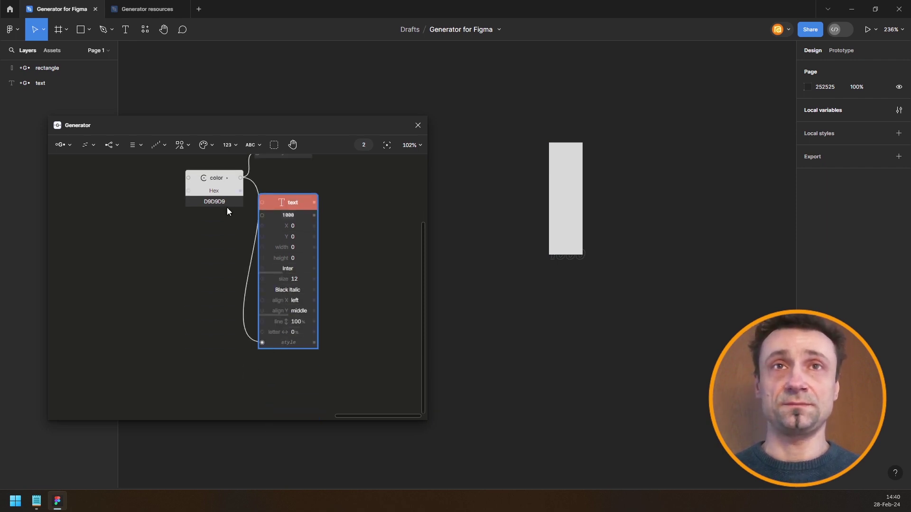
pyautogui.click(213, 180)
pyautogui.moveTo(214, 180); pyautogui.dragTo(149, 176)
# Set the text node's Y position to 18 to place the label below the bar
pyautogui.write('6')
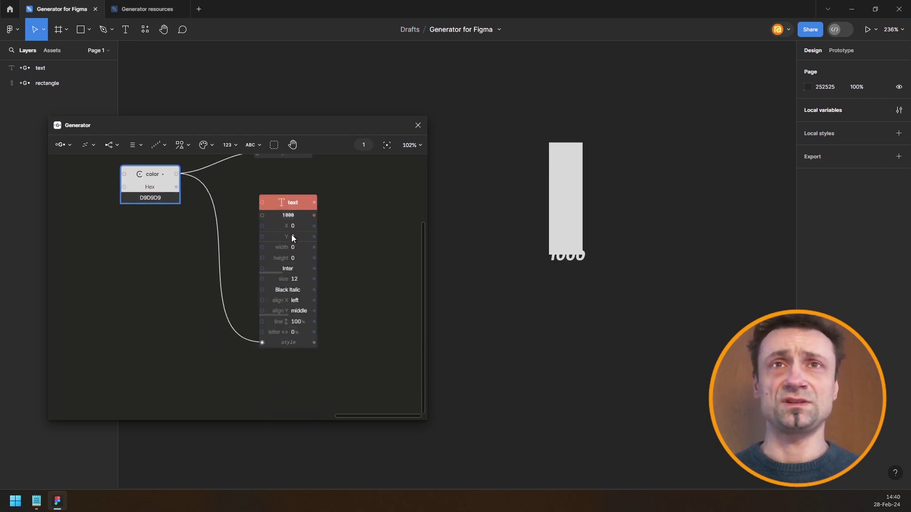
pyautogui.scroll(5, 291, 234)
pyautogui.press('BackSpace')
pyautogui.write('18')
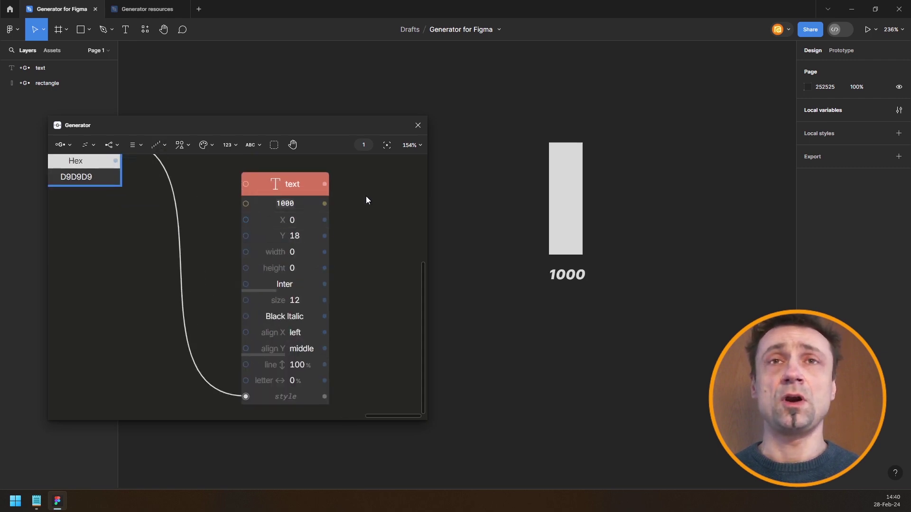
# Feed the rectangle's width into the text node's width and set the text's horizontal alignment to center
pyautogui.scroll(5, 364, 319)
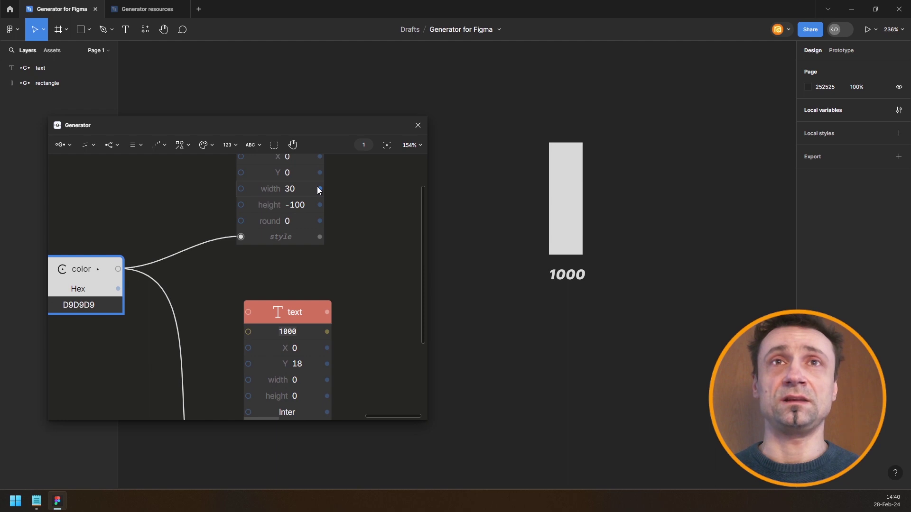
pyautogui.moveTo(319, 189); pyautogui.dragTo(273, 378)
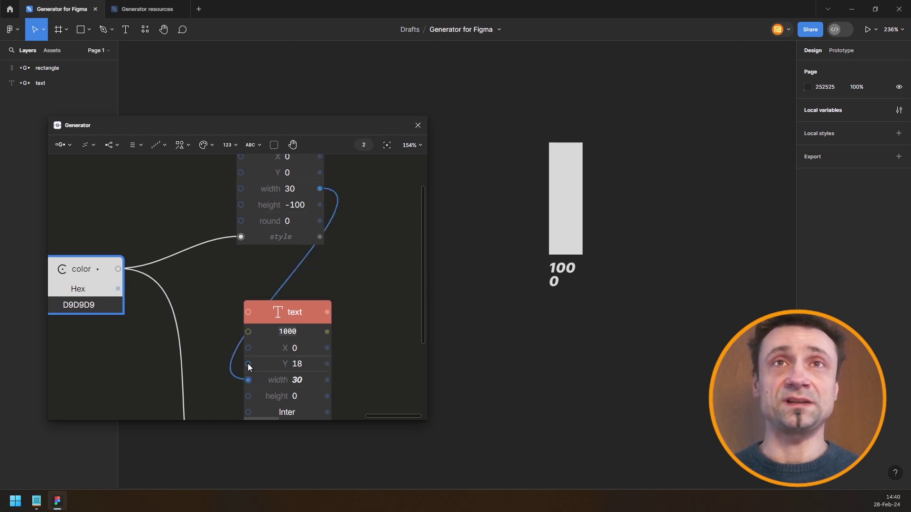
pyautogui.moveTo(372, 327); pyautogui.dragTo(344, 223)
pyautogui.scroll(1, 343, 223)
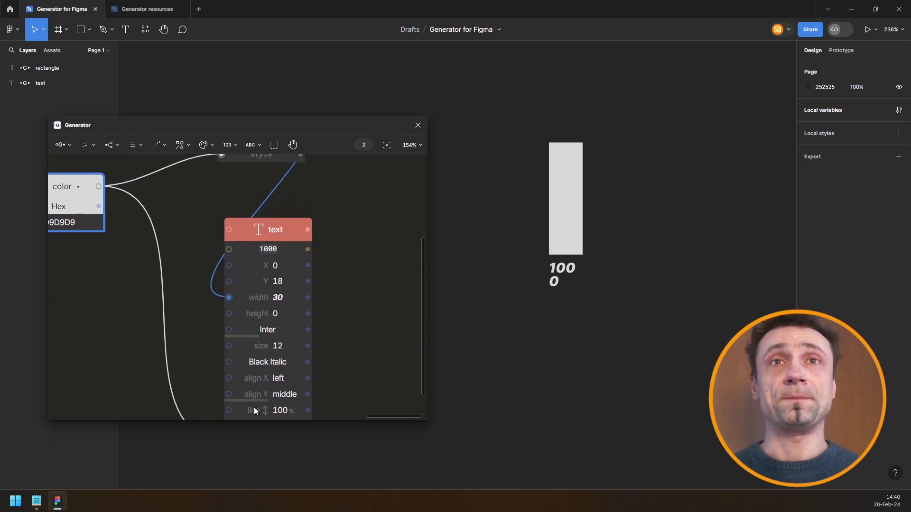
pyautogui.click(277, 377)
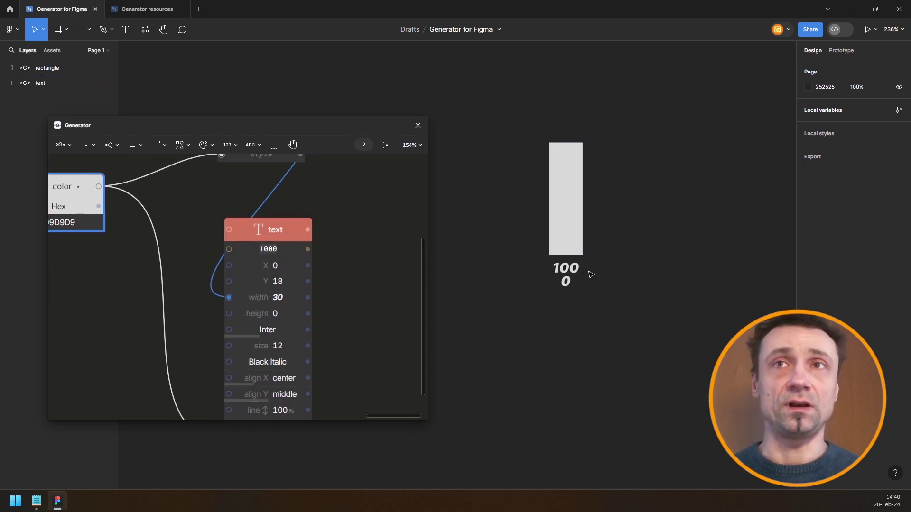
# Change the text node's font style to Regular and its size to 10
pyautogui.scroll(-2, 368, 318)
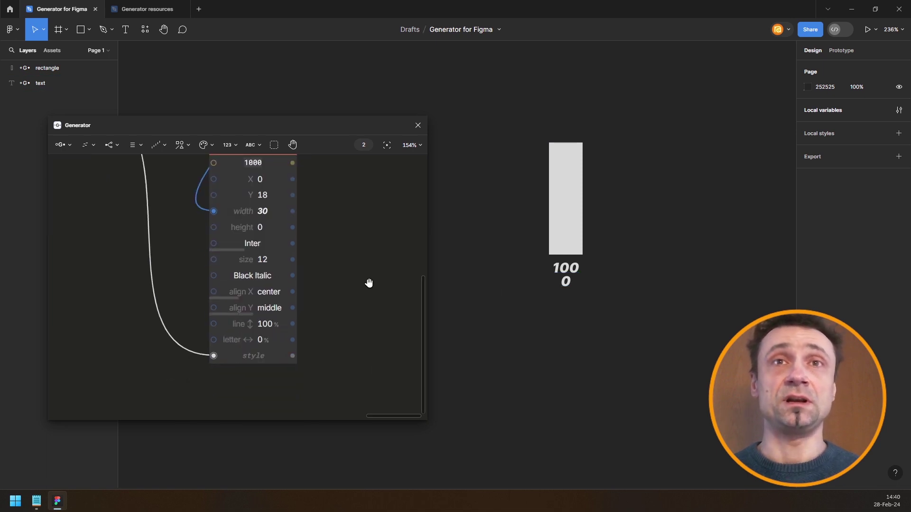
pyautogui.click(267, 281)
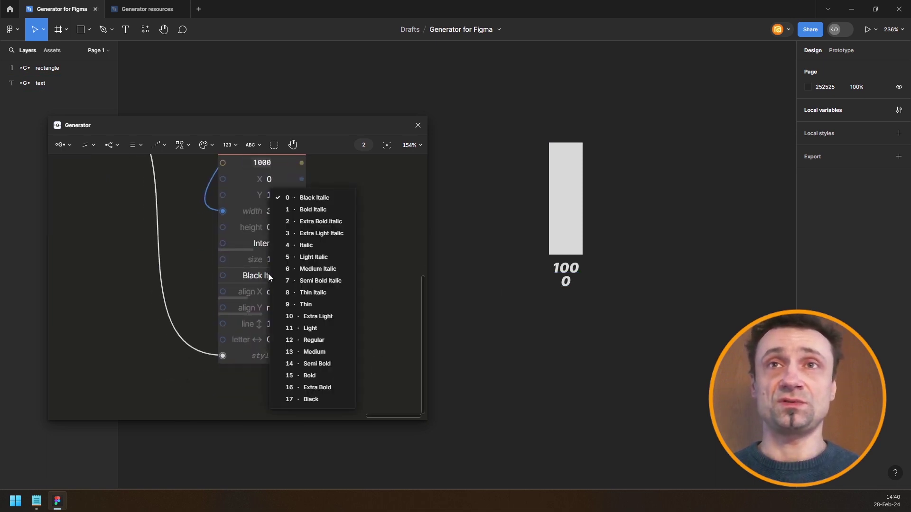
pyautogui.click(317, 338)
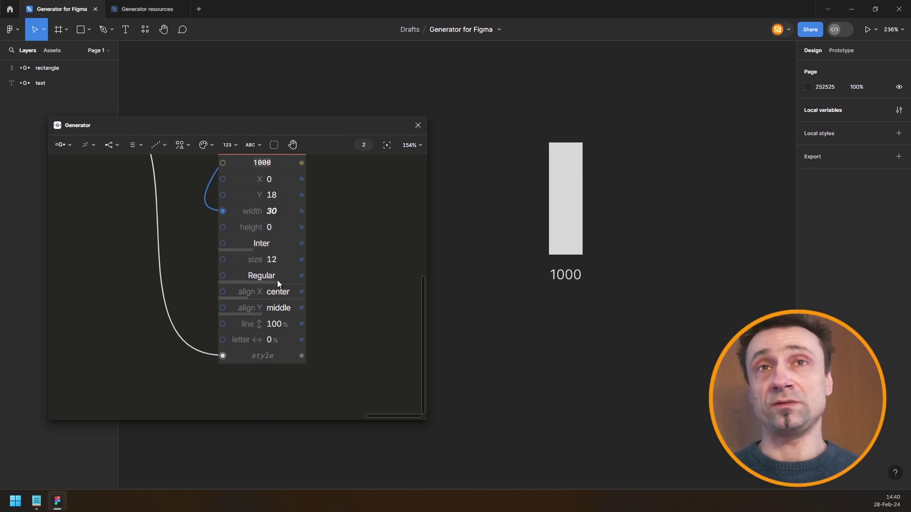
pyautogui.moveTo(286, 256); pyautogui.dragTo(284, 255)
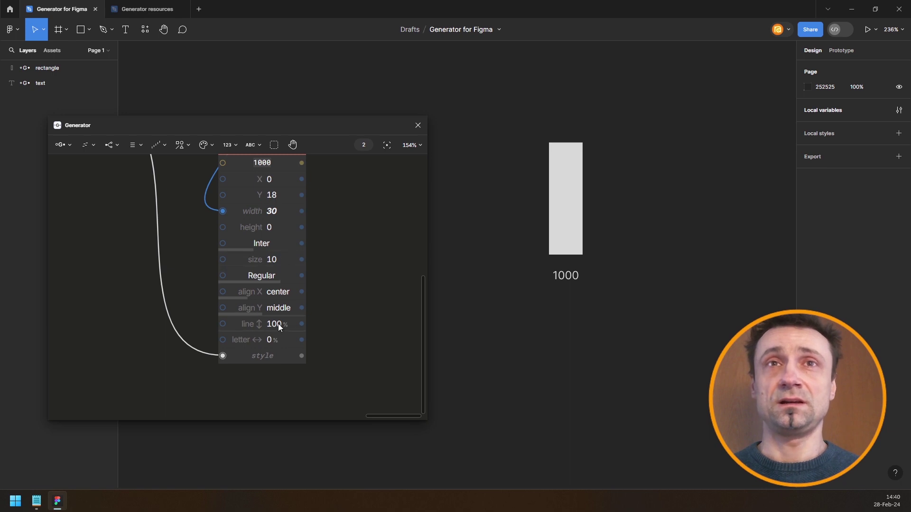
# Set the text node's font style to Semi Bold and its Y position to 9
pyautogui.click(274, 273)
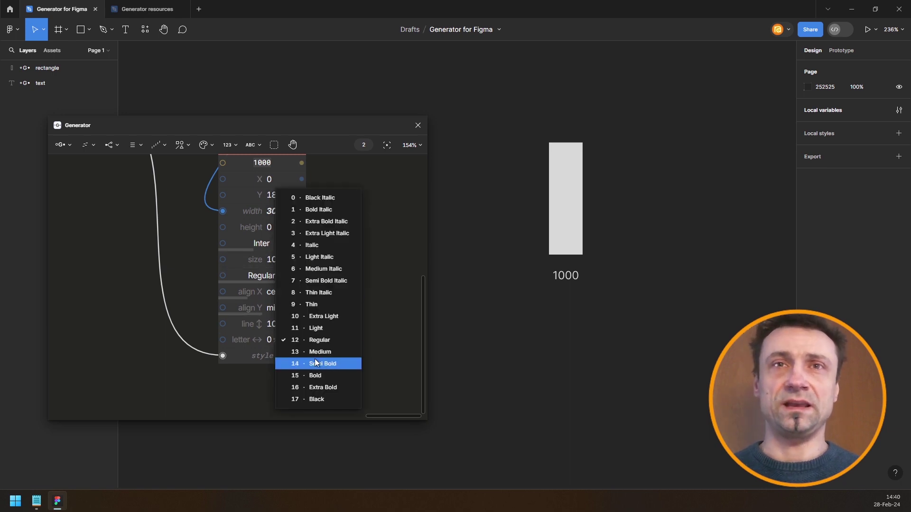
pyautogui.click(326, 364)
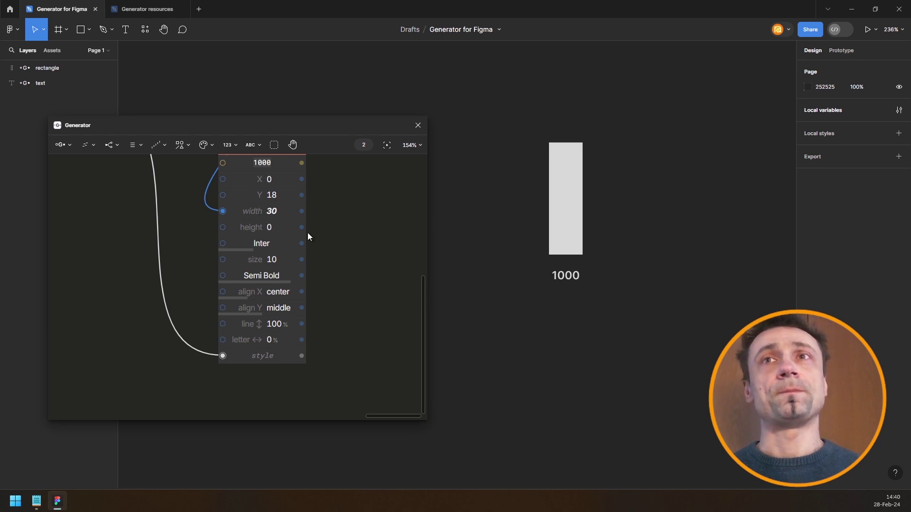
pyautogui.scroll(1, 311, 197)
pyautogui.moveTo(280, 194); pyautogui.dragTo(287, 192)
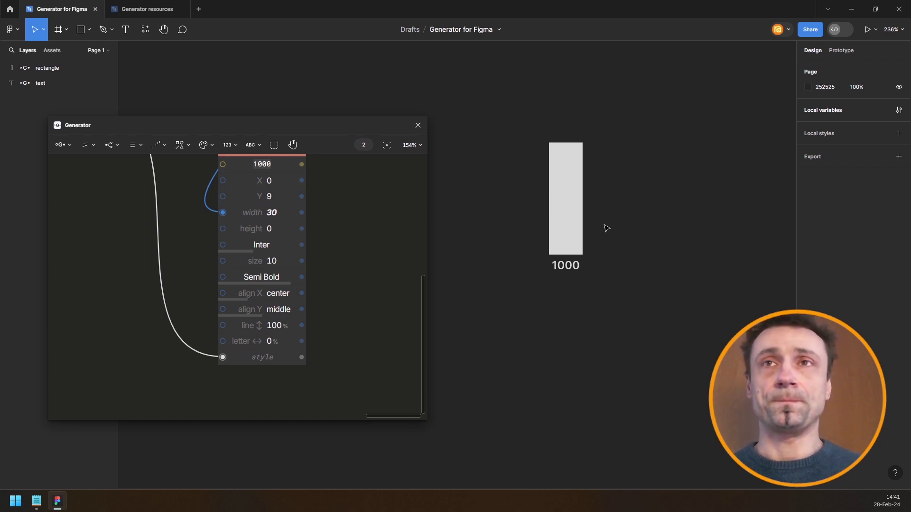
pyautogui.moveTo(607, 228); pyautogui.dragTo(560, 249)
# Align the text node directly beneath the rectangle node and combine both in a new group node
pyautogui.scroll(-3, 209, 234)
pyautogui.moveTo(311, 201); pyautogui.dragTo(330, 308)
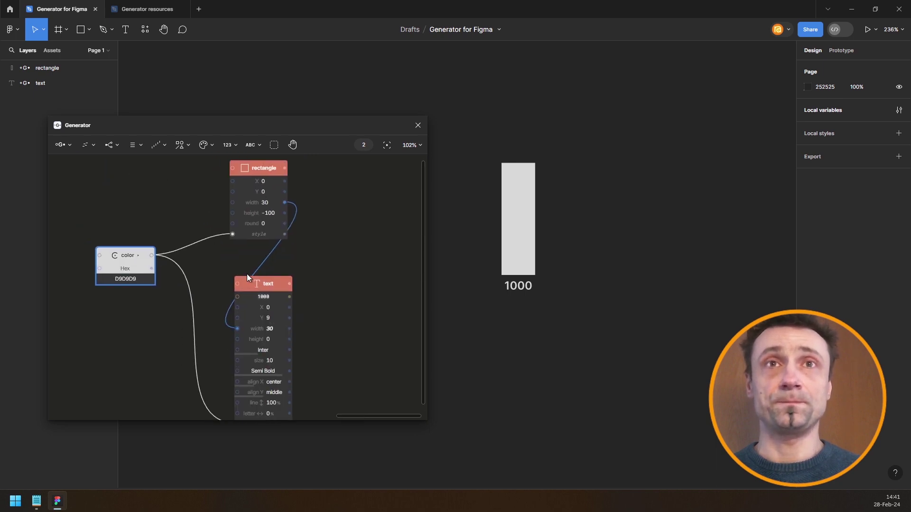
pyautogui.moveTo(260, 285); pyautogui.dragTo(255, 279)
pyautogui.scroll(1, 307, 179)
pyautogui.moveTo(308, 190); pyautogui.dragTo(270, 344)
pyautogui.hotkey('ctrl', '/')
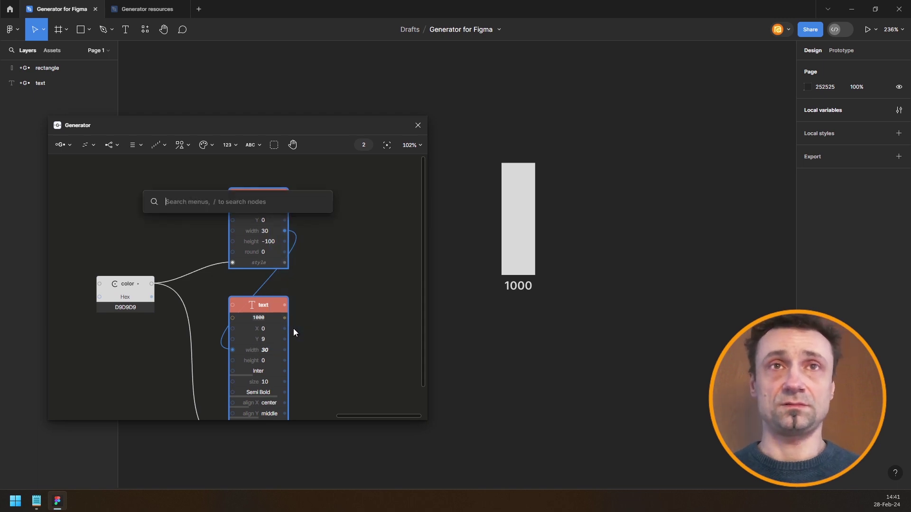
pyautogui.write('grou')
pyautogui.press('Return')
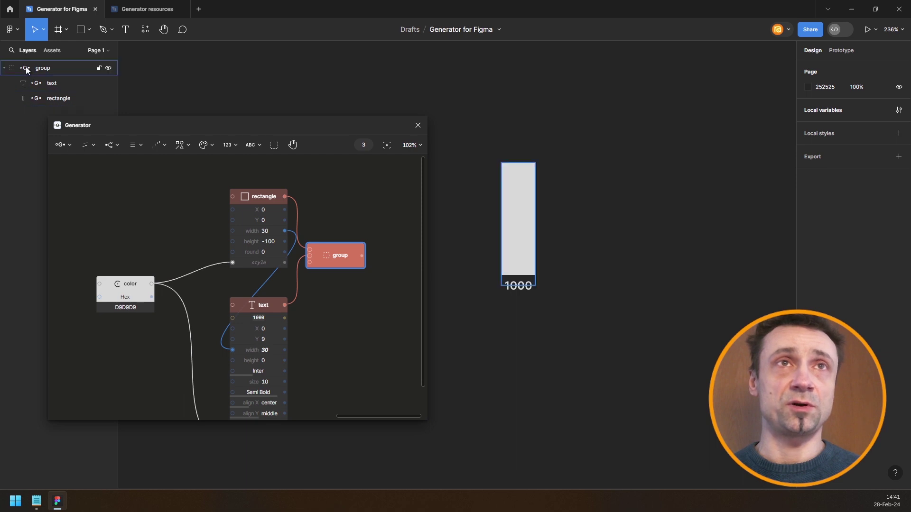
# Chain a move node and a repeat node onto the group node's output
pyautogui.moveTo(305, 255); pyautogui.dragTo(236, 245)
pyautogui.hotkey('ctrl', '/')
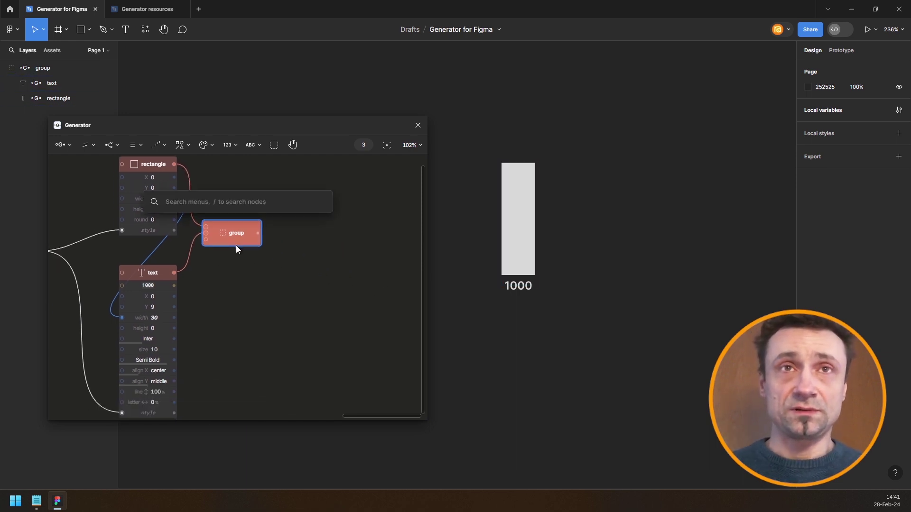
pyautogui.write('move')
pyautogui.press('Return')
pyautogui.press('space')
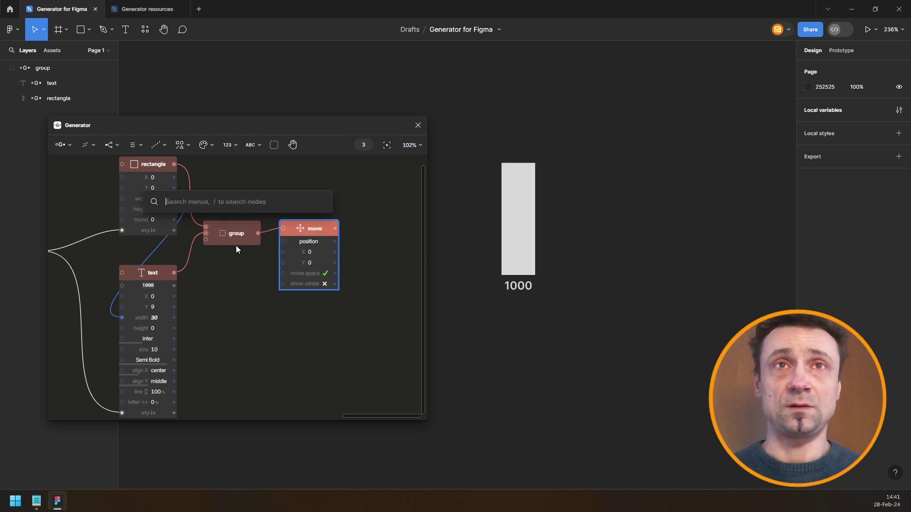
pyautogui.write('repea')
pyautogui.press('Return')
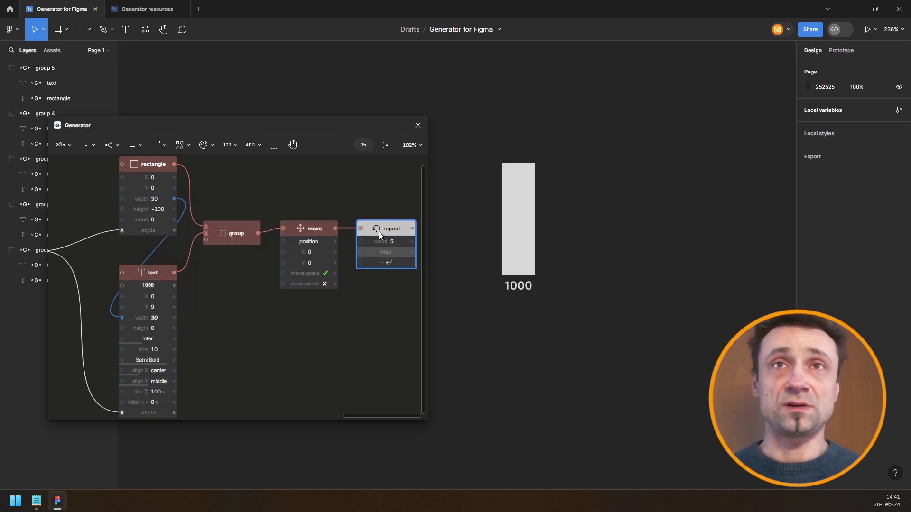
# Shift the move and repeat nodes together farther away from the group node
pyautogui.hscroll(3, 264, 193)
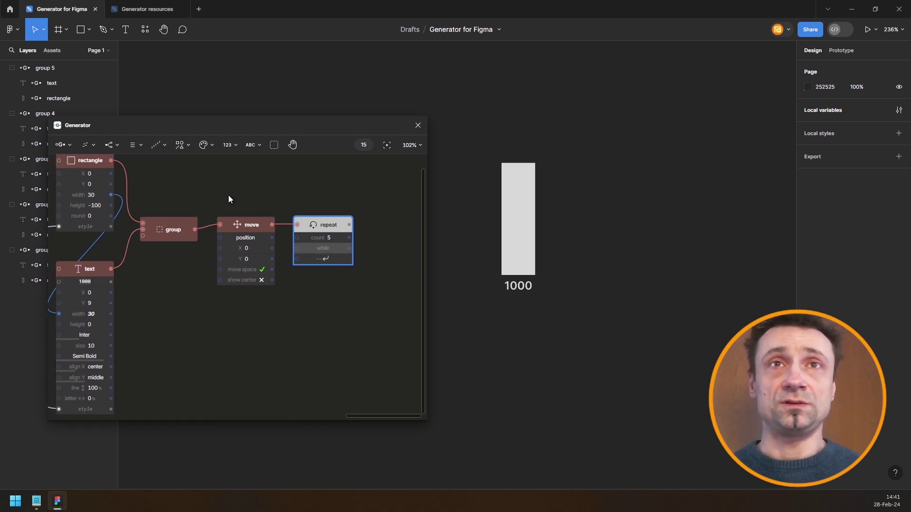
pyautogui.moveTo(228, 195); pyautogui.dragTo(335, 243)
pyautogui.moveTo(252, 235); pyautogui.dragTo(319, 241)
# Add a sequence node, connect it to the move node's X input and set its add value to 35
pyautogui.click(151, 145)
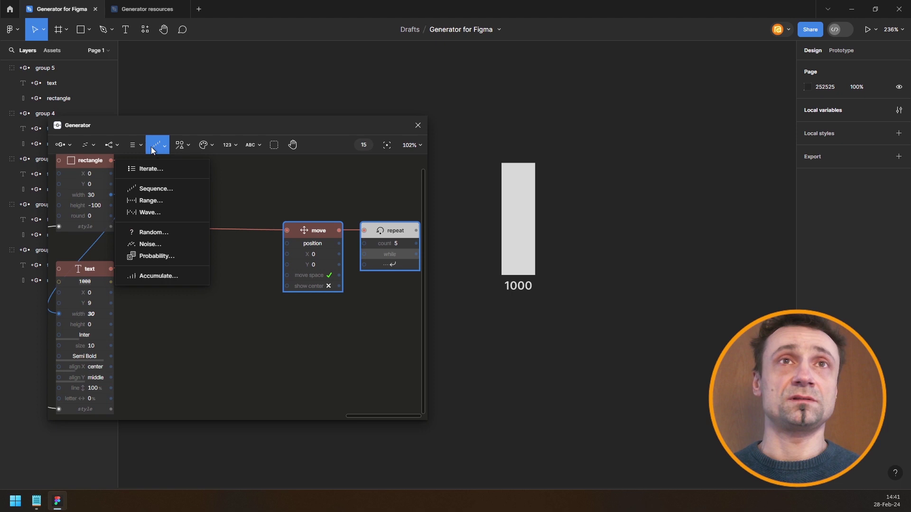
pyautogui.click(157, 188)
pyautogui.moveTo(260, 258); pyautogui.dragTo(302, 253)
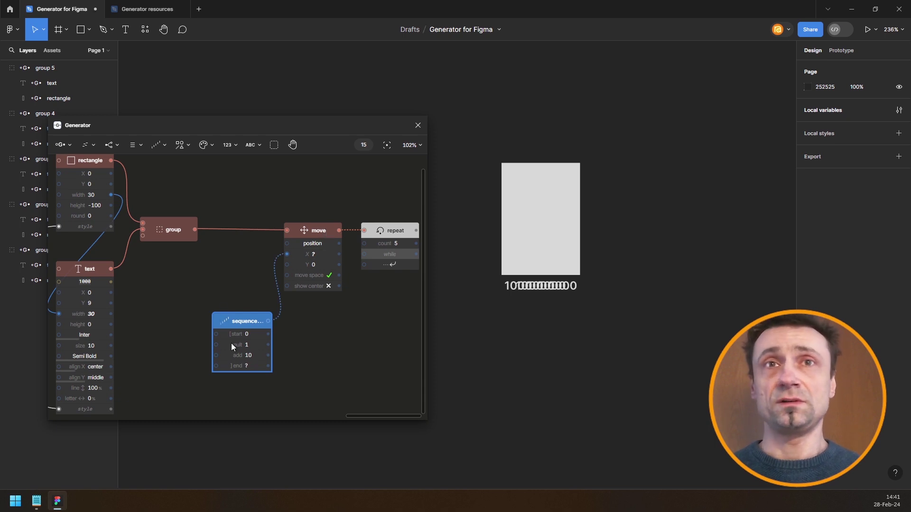
pyautogui.moveTo(248, 356); pyautogui.dragTo(265, 355)
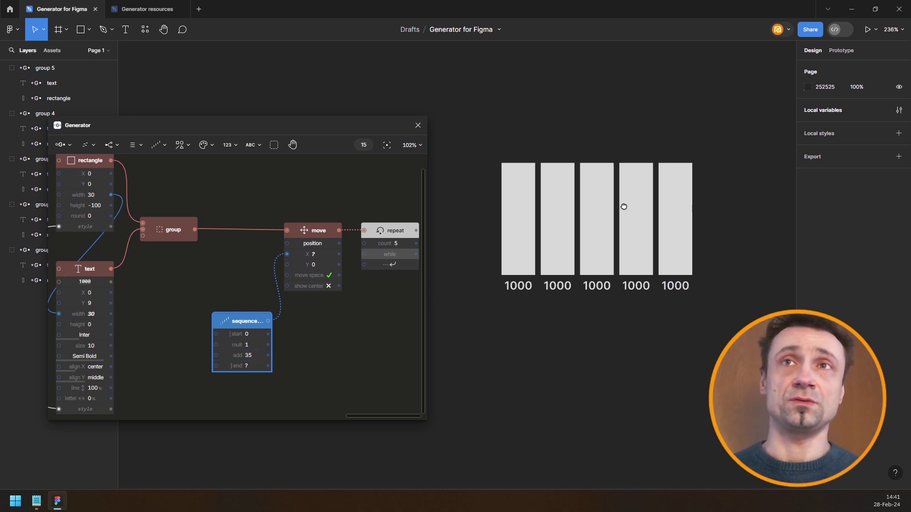
# Go back through the node graph to the CSV nodes and examine the population values in China's row list
pyautogui.scroll(-4, 619, 199)
pyautogui.moveTo(291, 181); pyautogui.dragTo(292, 200)
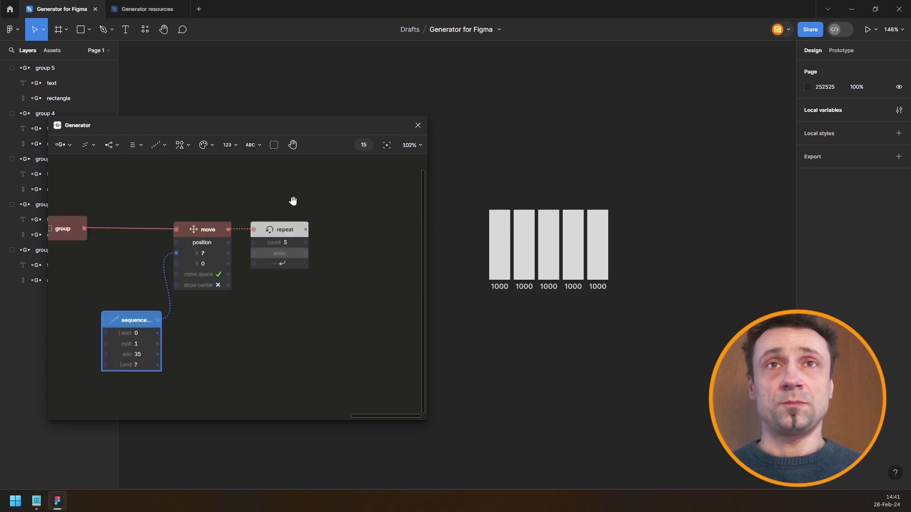
pyautogui.scroll(-5, 292, 200)
pyautogui.moveTo(124, 241); pyautogui.dragTo(441, 245)
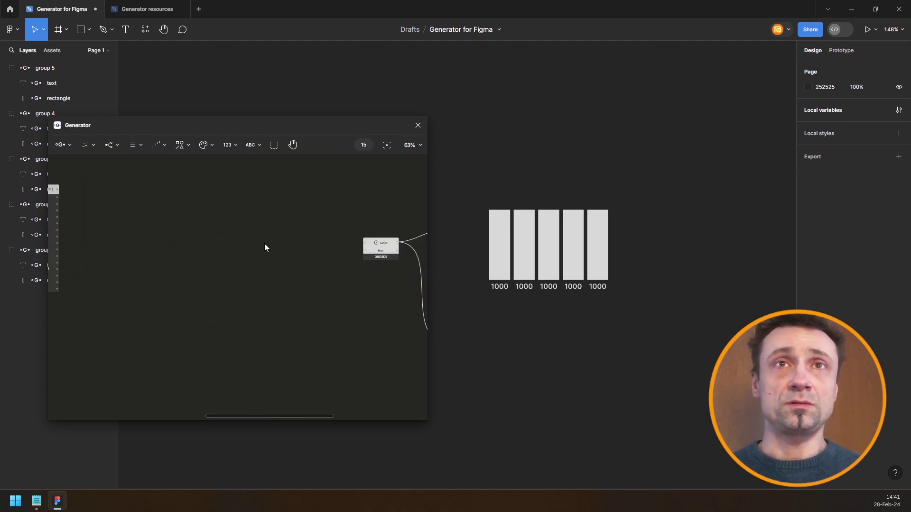
pyautogui.scroll(-3, 178, 233)
pyautogui.moveTo(176, 233); pyautogui.dragTo(328, 245)
pyautogui.scroll(5, 233, 244)
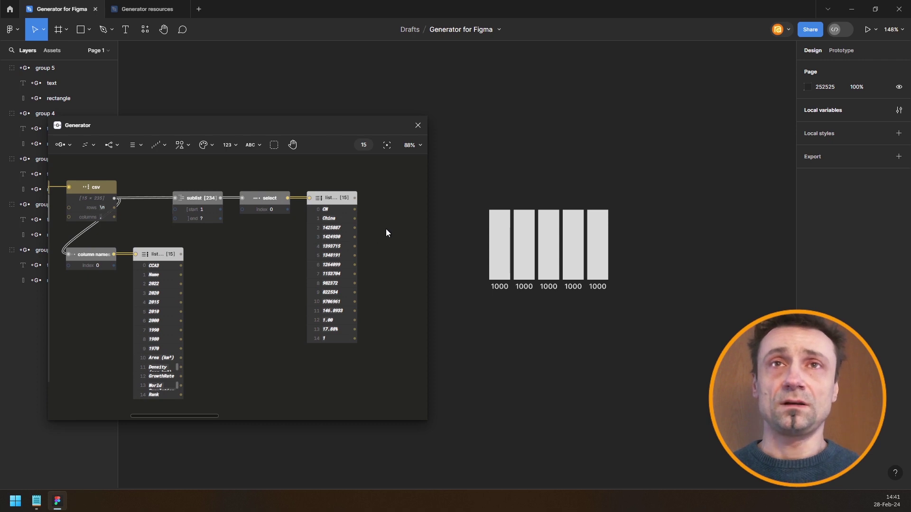
pyautogui.scroll(-2, 385, 229)
pyautogui.moveTo(379, 232); pyautogui.dragTo(276, 329)
pyautogui.scroll(4, 278, 352)
pyautogui.scroll(3, 263, 352)
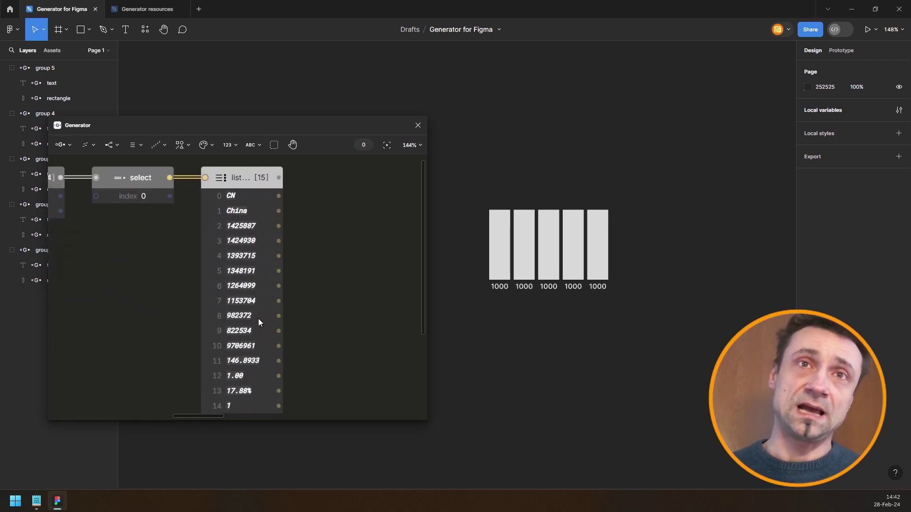
pyautogui.scroll(-1, 332, 295)
pyautogui.scroll(-3, 333, 294)
# Add a range node beside China's row list with start 9 and end 2
pyautogui.moveTo(245, 270); pyautogui.dragTo(56, 205)
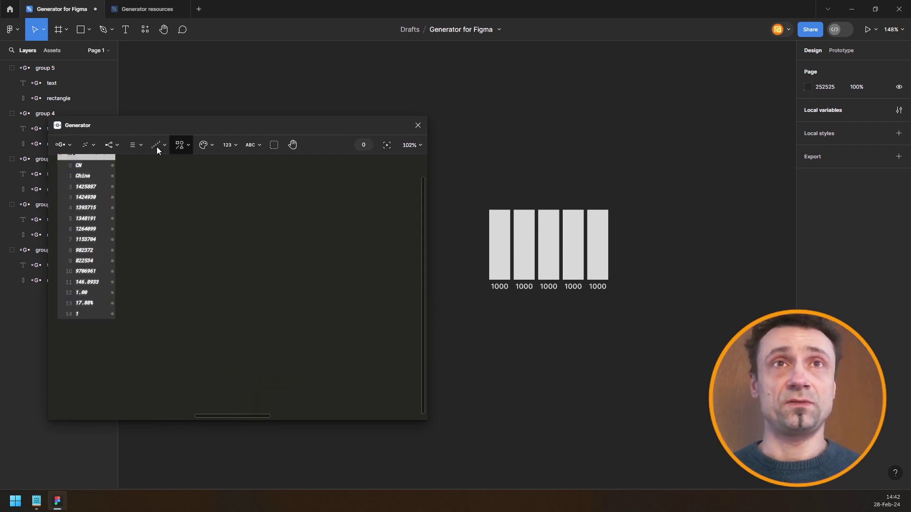
pyautogui.click(158, 147)
pyautogui.click(169, 200)
pyautogui.click(217, 281)
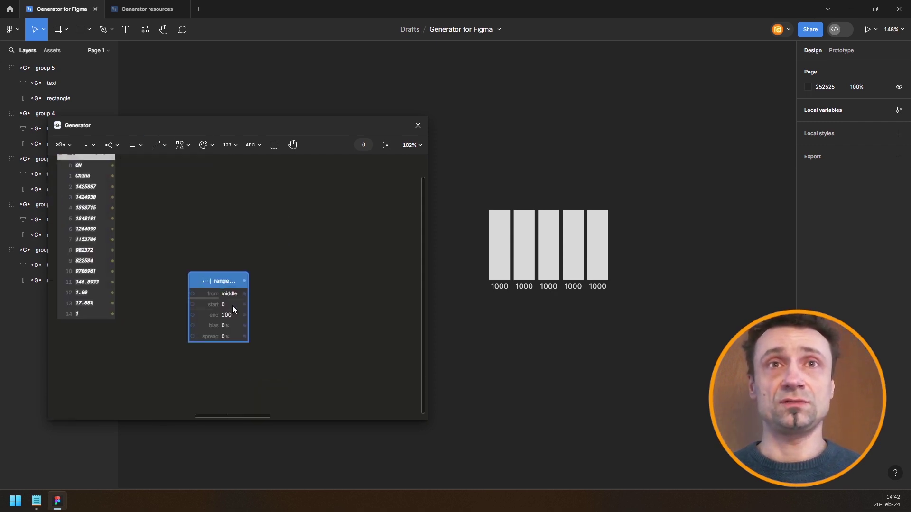
pyautogui.write('9')
pyautogui.press('Tab')
pyautogui.write('2')
pyautogui.press('Return')
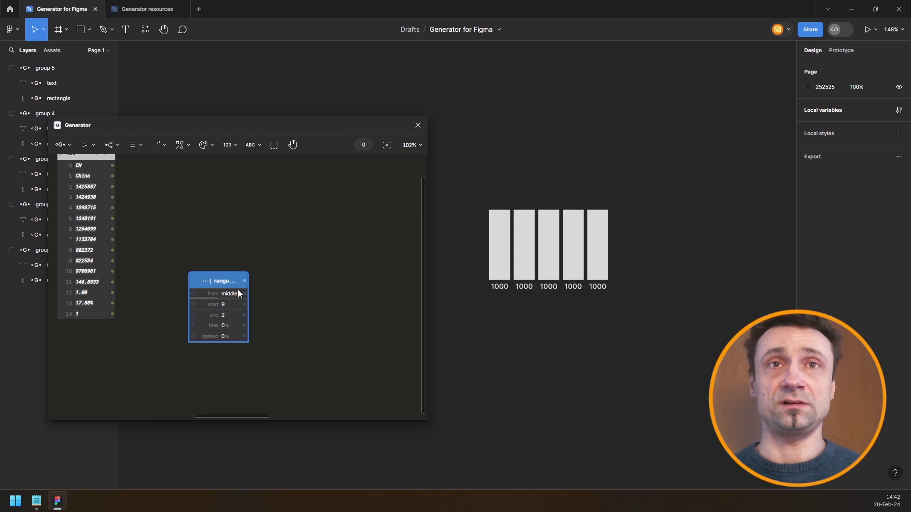
# Move China's row list beneath the existing select node and attach a second select node to that node's output
pyautogui.moveTo(381, 298); pyautogui.dragTo(386, 300)
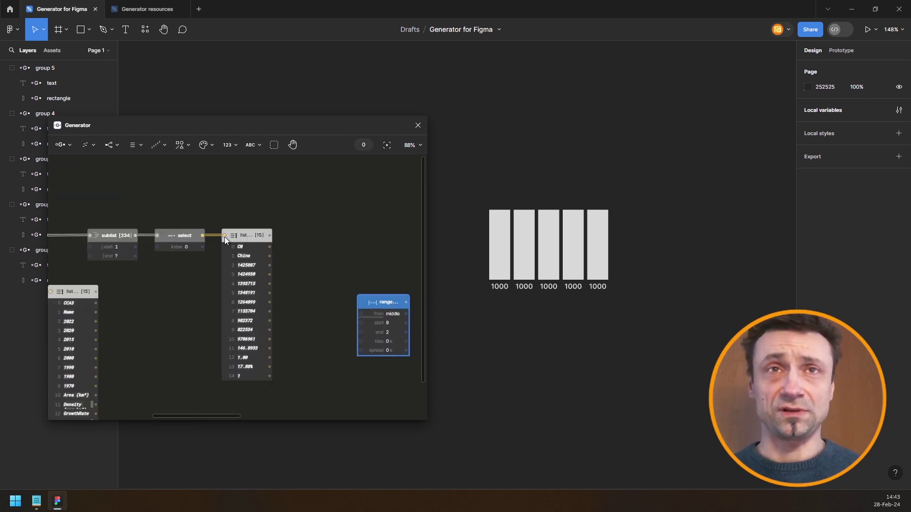
pyautogui.moveTo(246, 234); pyautogui.dragTo(180, 264)
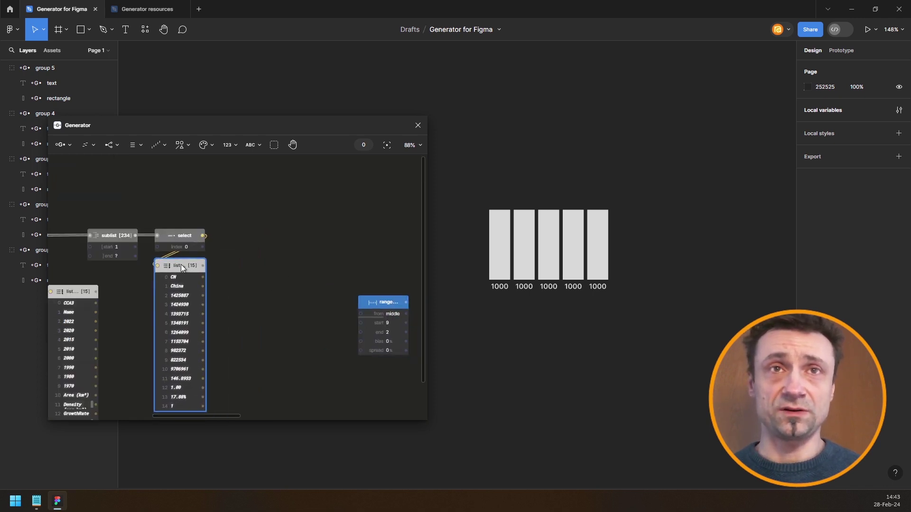
pyautogui.click(187, 236)
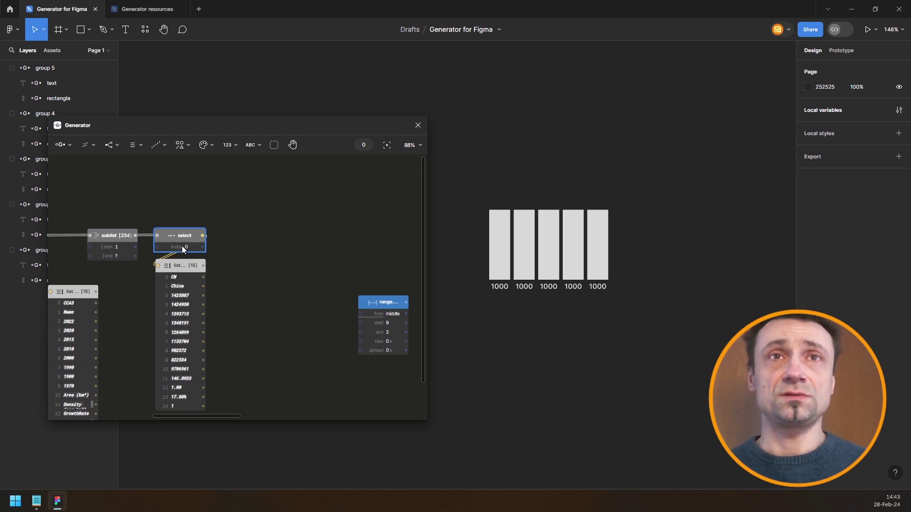
pyautogui.hotkey('ctrl', '/')
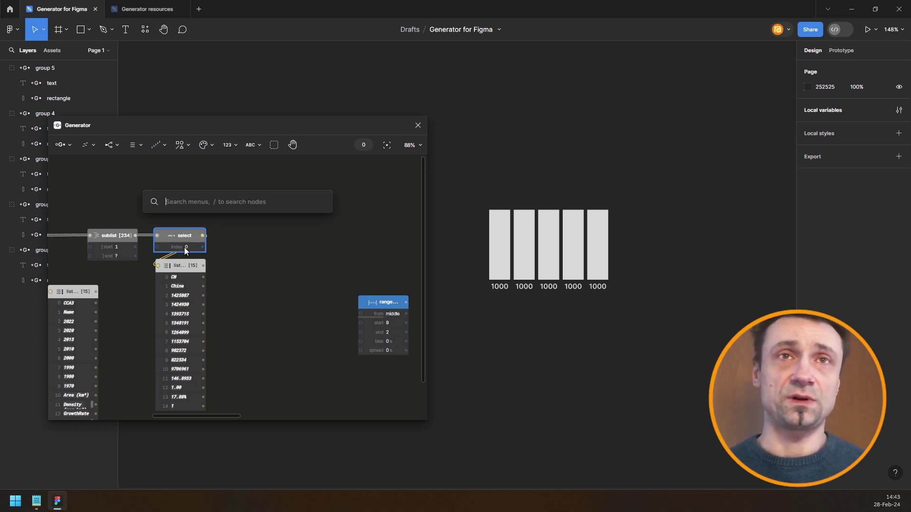
pyautogui.write('sele')
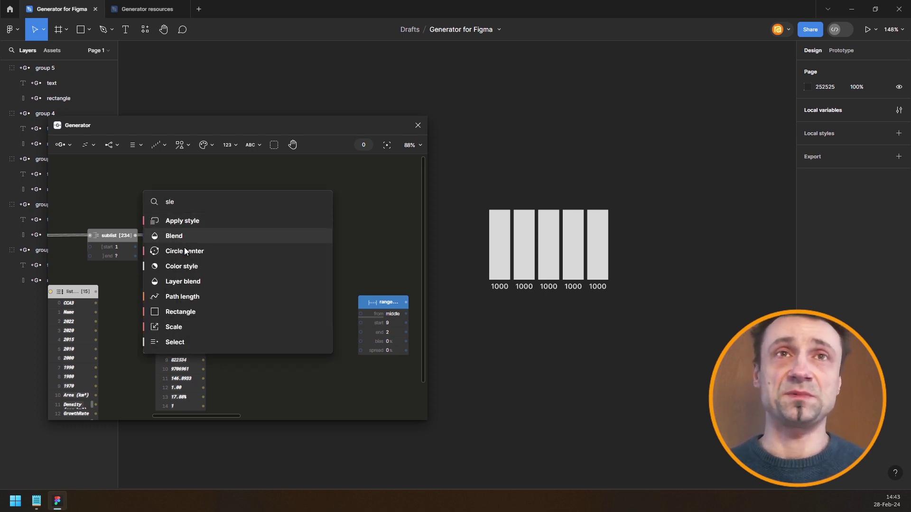
pyautogui.write('c')
pyautogui.press('Down')
pyautogui.press('Return')
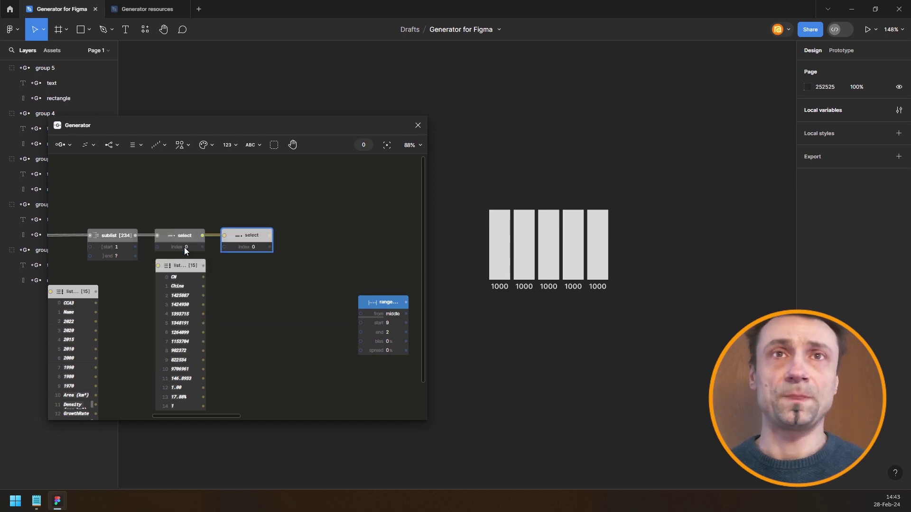
# Move the second select node and the range node apart, and connect the range output to the select node's index
pyautogui.moveTo(264, 236); pyautogui.dragTo(332, 237)
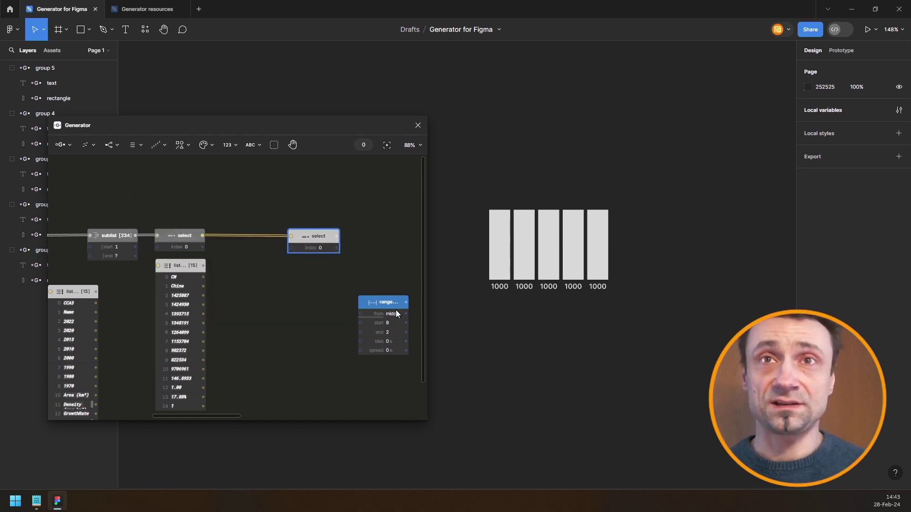
pyautogui.moveTo(370, 303); pyautogui.dragTo(289, 306)
pyautogui.moveTo(320, 241); pyautogui.dragTo(378, 233)
pyautogui.moveTo(305, 304); pyautogui.dragTo(351, 247)
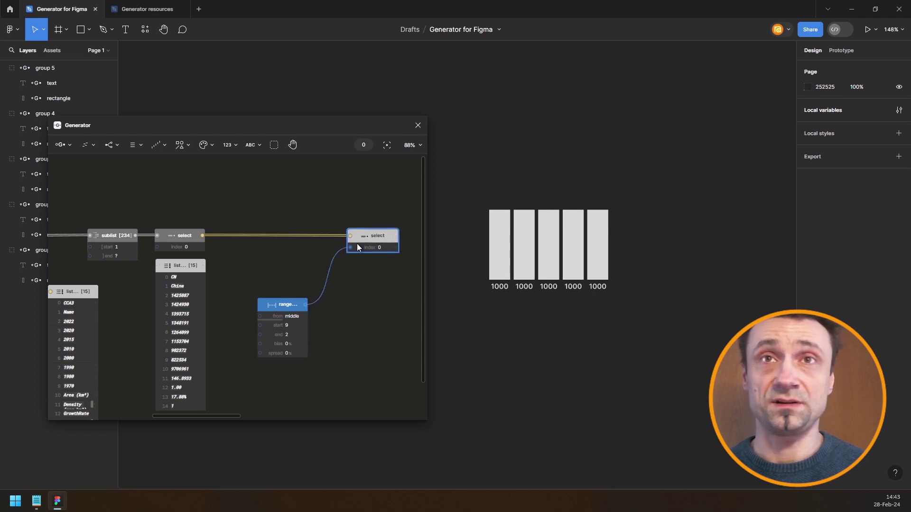
# Connect the second select node's output to the text node's text content input
pyautogui.scroll(-3, 328, 325)
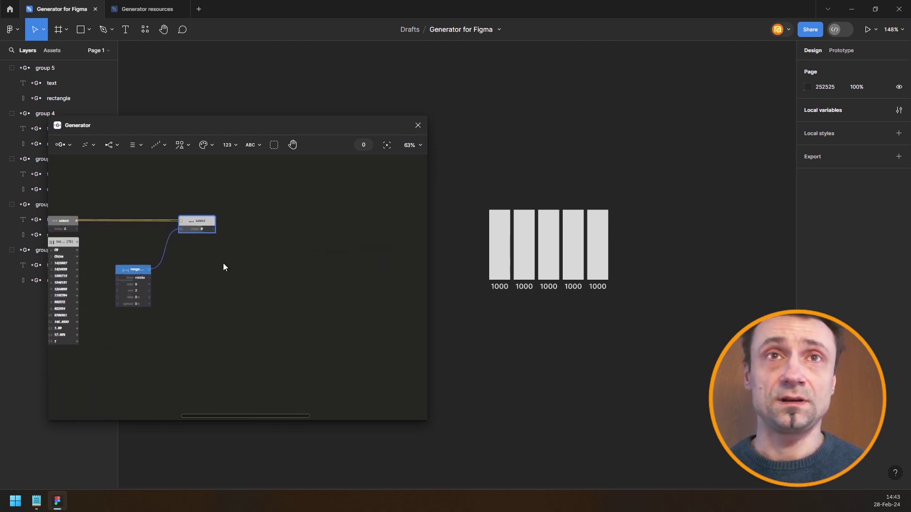
pyautogui.moveTo(213, 222); pyautogui.dragTo(250, 298)
pyautogui.scroll(5, 244, 295)
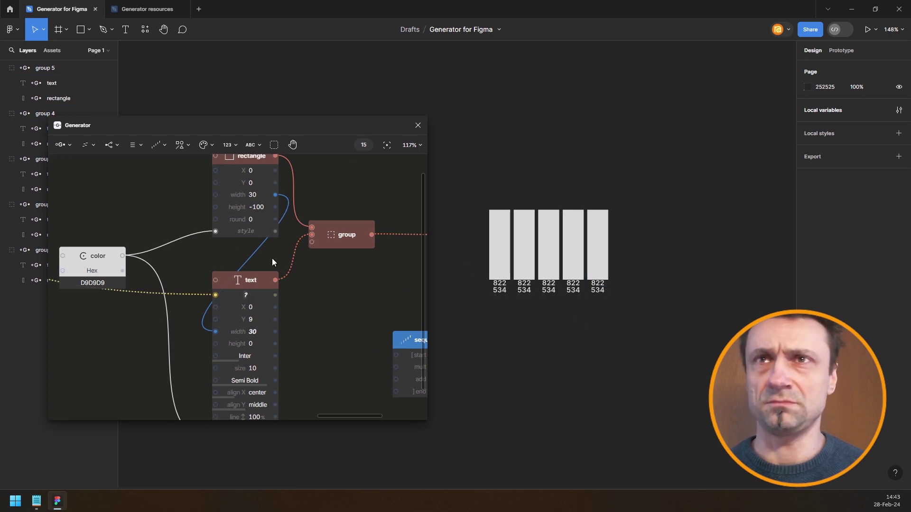
# Move the list of column names beneath the column names node
pyautogui.moveTo(180, 204); pyautogui.dragTo(484, 201)
pyautogui.moveTo(268, 197); pyautogui.dragTo(409, 302)
pyautogui.moveTo(191, 238); pyautogui.dragTo(318, 231)
pyautogui.hscroll(-5, 317, 233)
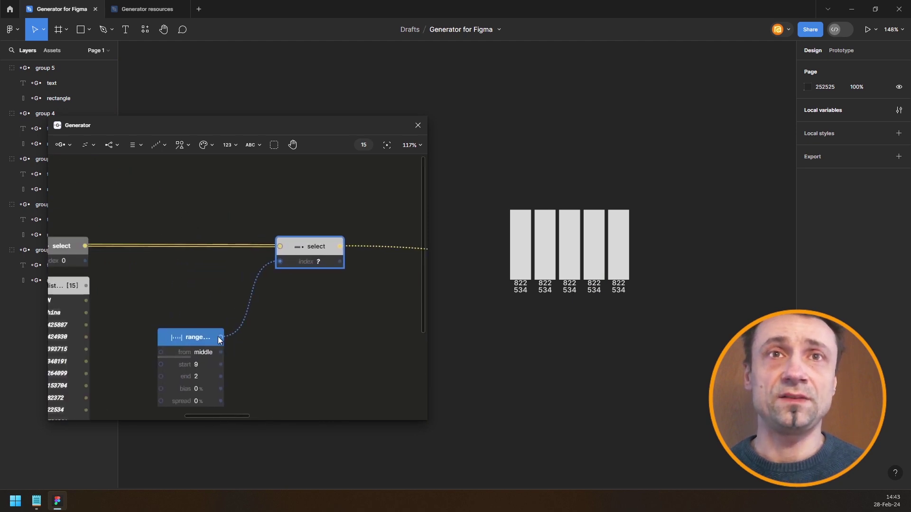
pyautogui.hscroll(-8, 264, 248)
pyautogui.scroll(-4, 264, 249)
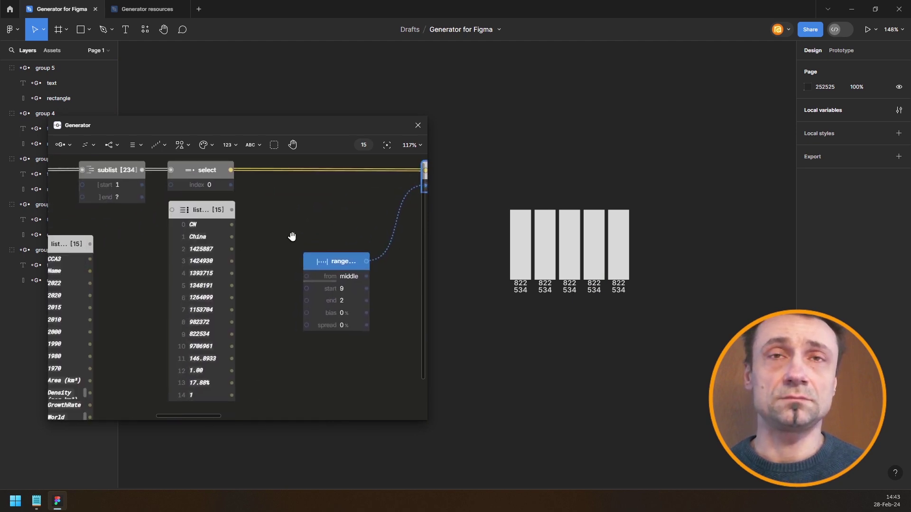
pyautogui.scroll(-3, 317, 212)
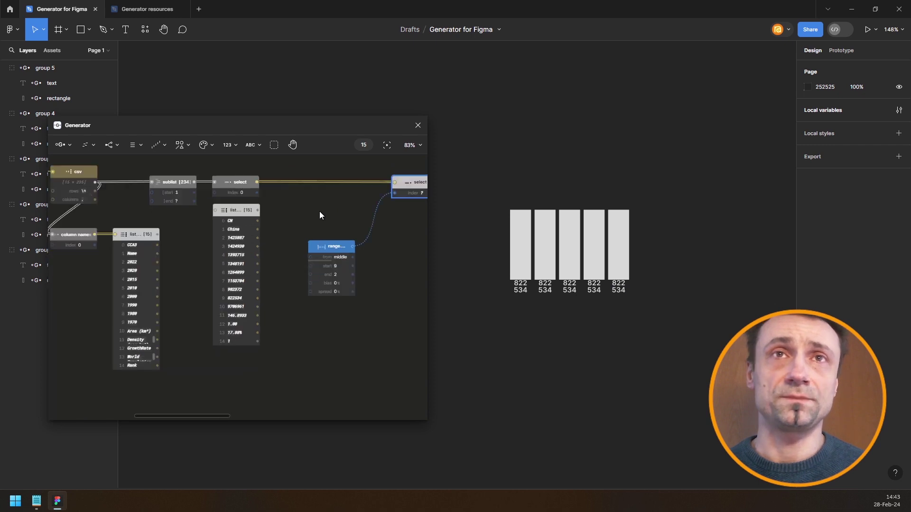
pyautogui.hscroll(-2, 283, 170)
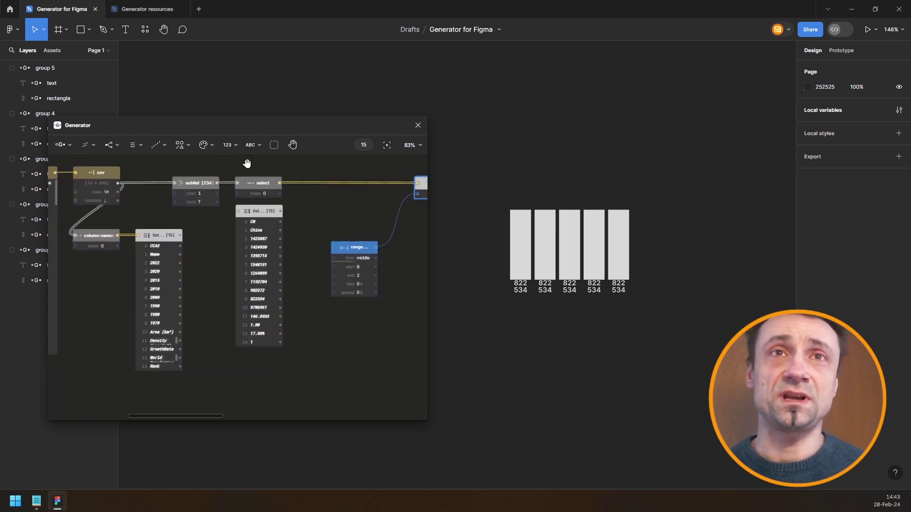
pyautogui.moveTo(163, 237); pyautogui.dragTo(103, 264)
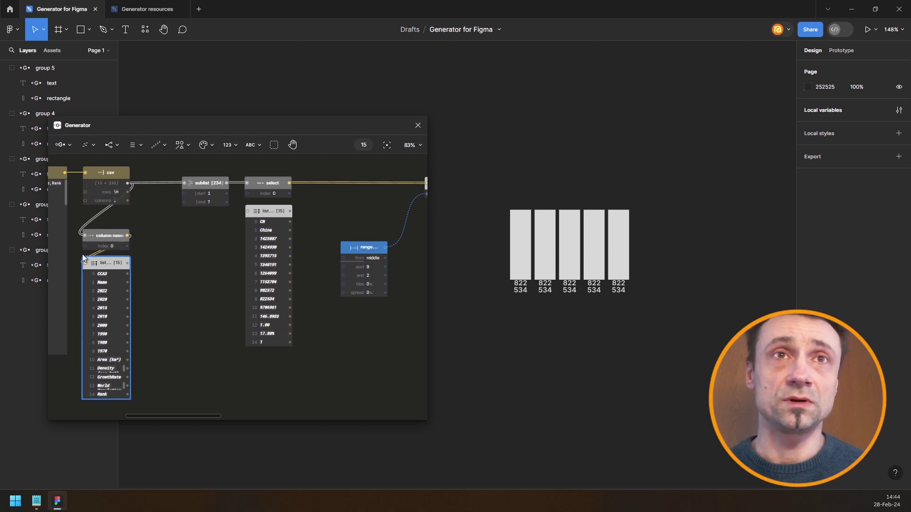
# Move the second select node down and closer to the range node
pyautogui.scroll(2, 310, 238)
pyautogui.hscroll(2, 310, 238)
pyautogui.hscroll(3, 332, 235)
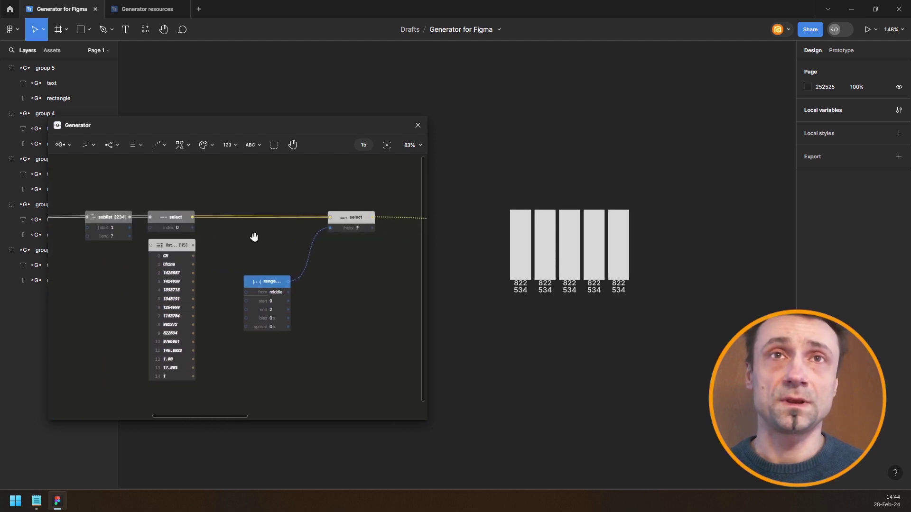
pyautogui.moveTo(352, 221); pyautogui.dragTo(291, 220)
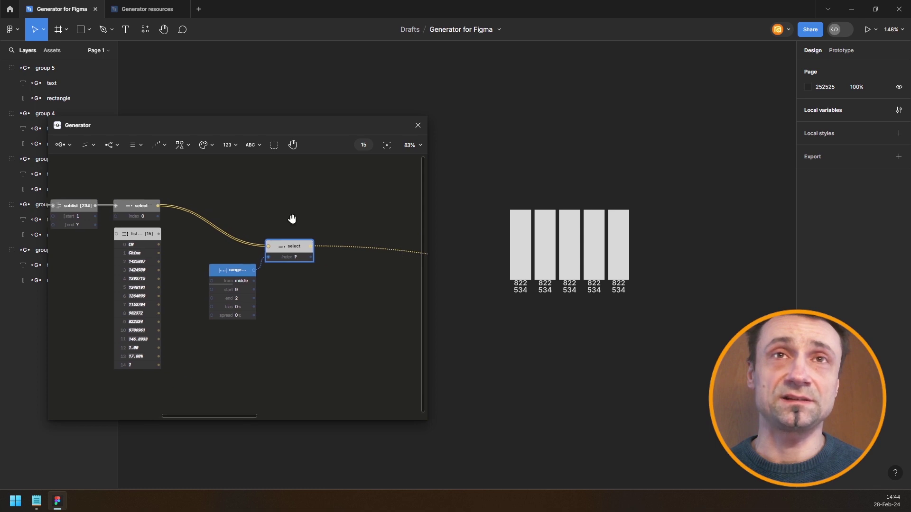
# Connect China's row list to the first select node, and connect the column names node's output to the second select node's input
pyautogui.moveTo(128, 256); pyautogui.dragTo(191, 223)
pyautogui.click(225, 209)
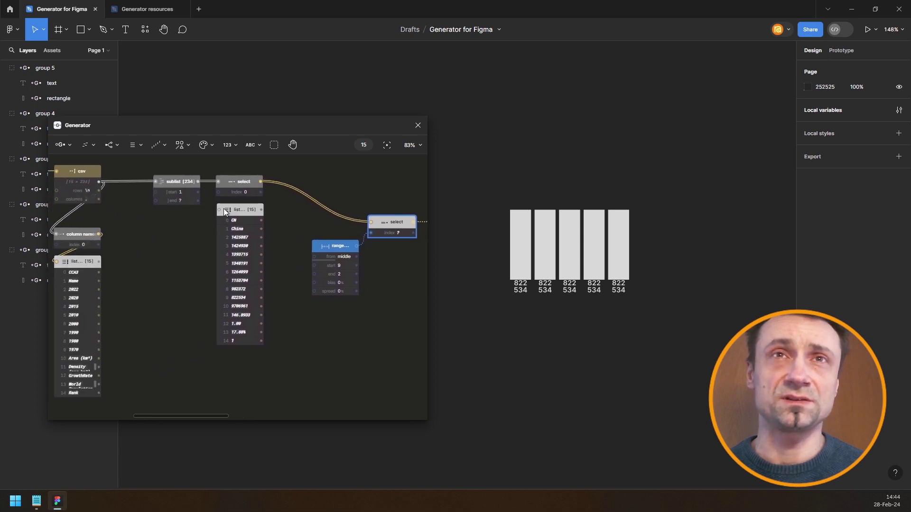
pyautogui.moveTo(97, 291); pyautogui.dragTo(118, 274)
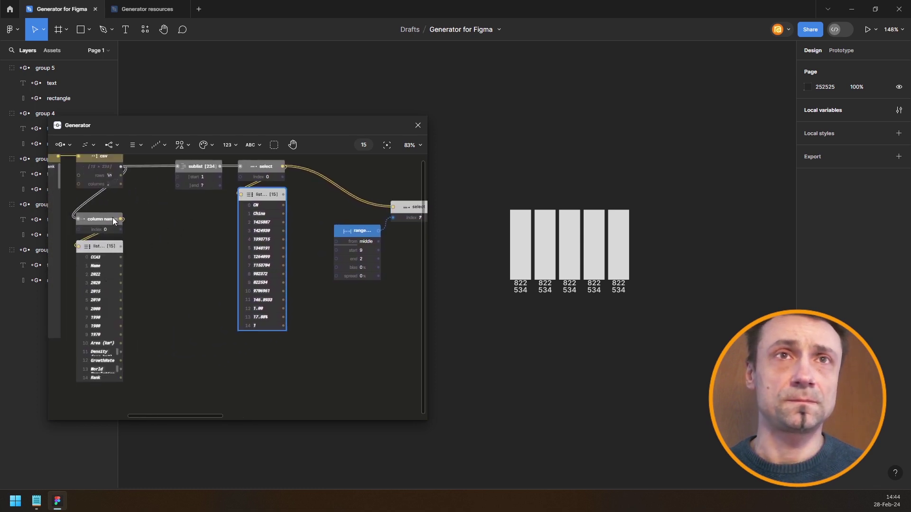
pyautogui.moveTo(120, 218); pyautogui.dragTo(186, 259)
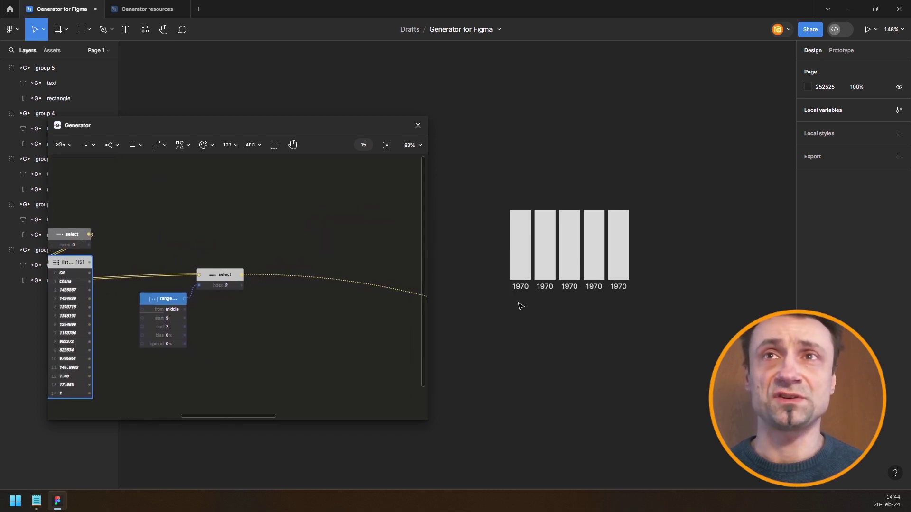
# Connect the range node's output to the repeat node's lowest input so the labels iterate through the range
pyautogui.moveTo(186, 221); pyautogui.dragTo(262, 200)
pyautogui.scroll(-2, 403, 230)
pyautogui.hscroll(2, 308, 211)
pyautogui.scroll(-1, 308, 212)
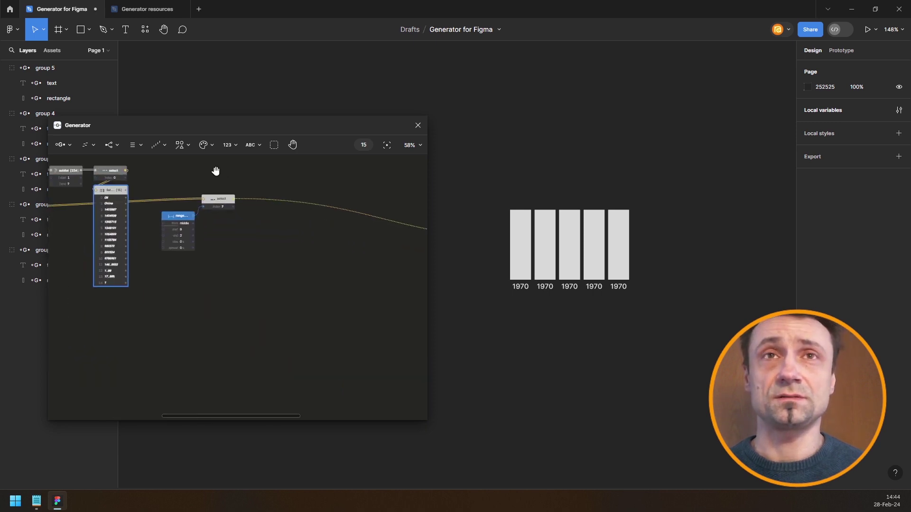
pyautogui.moveTo(204, 217); pyautogui.dragTo(413, 280)
pyautogui.hscroll(10, 418, 277)
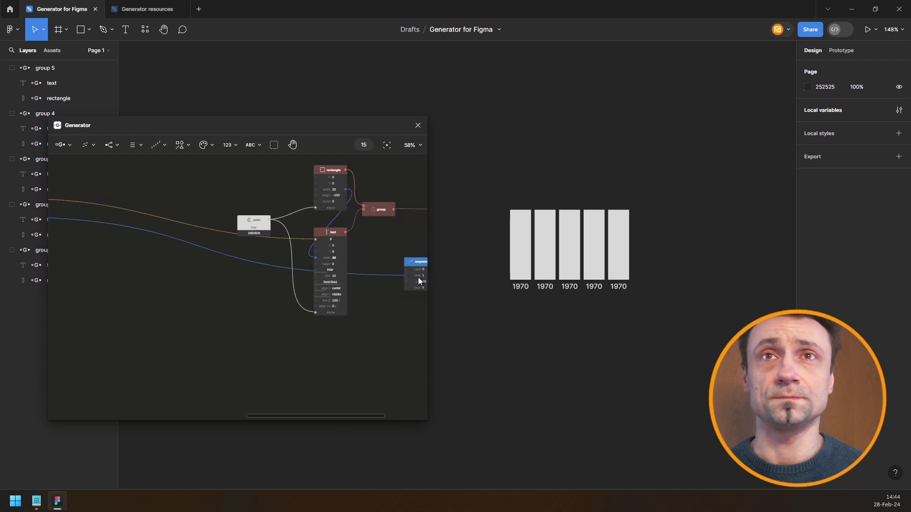
pyautogui.moveTo(430, 270); pyautogui.dragTo(336, 251)
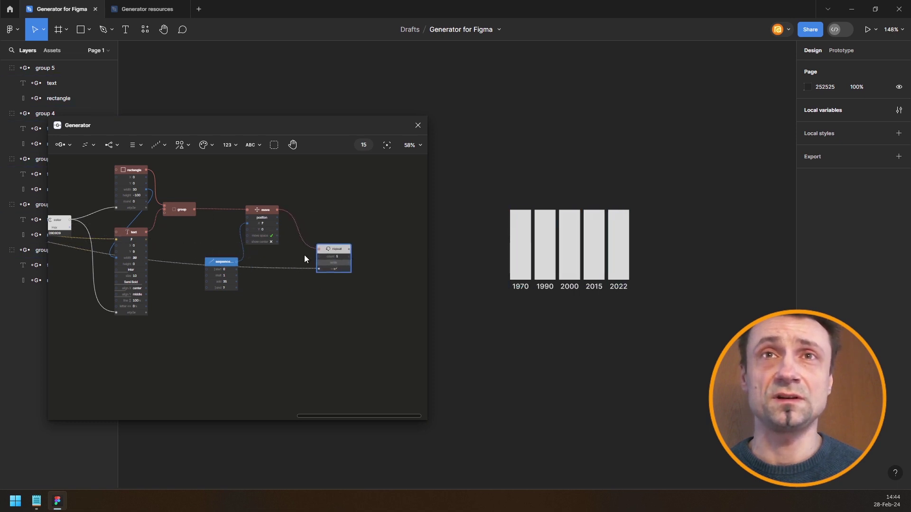
# Add a subtraction math node beside the range node
pyautogui.hscroll(-5, 268, 211)
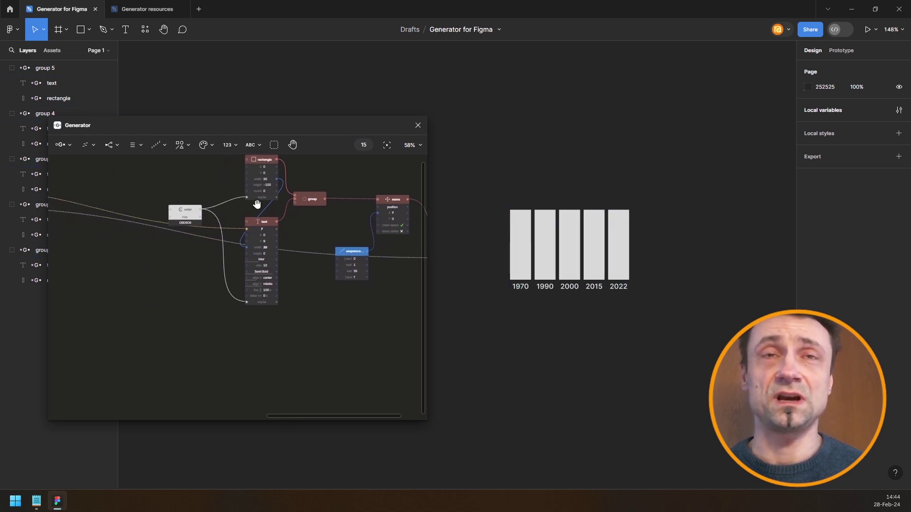
pyautogui.moveTo(257, 204); pyautogui.dragTo(470, 237)
pyautogui.moveTo(174, 216); pyautogui.dragTo(298, 216)
pyautogui.scroll(1, 243, 269)
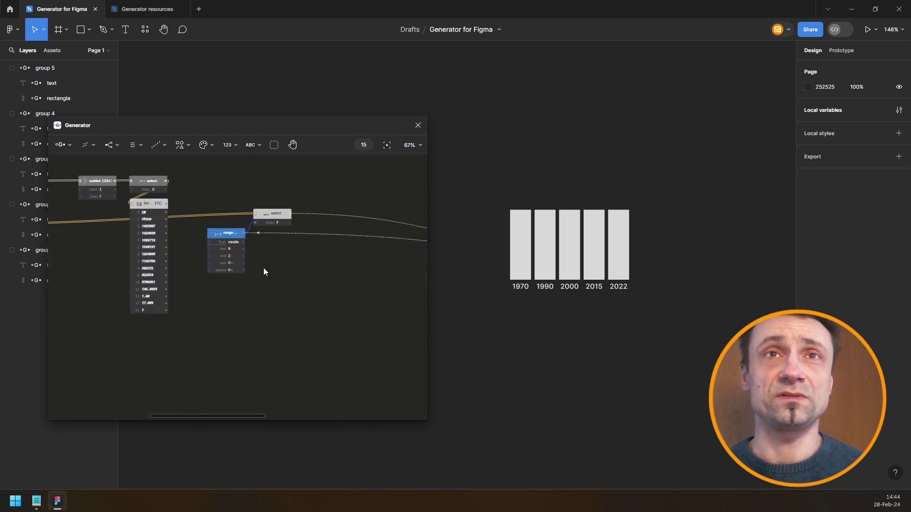
pyautogui.scroll(5, 264, 272)
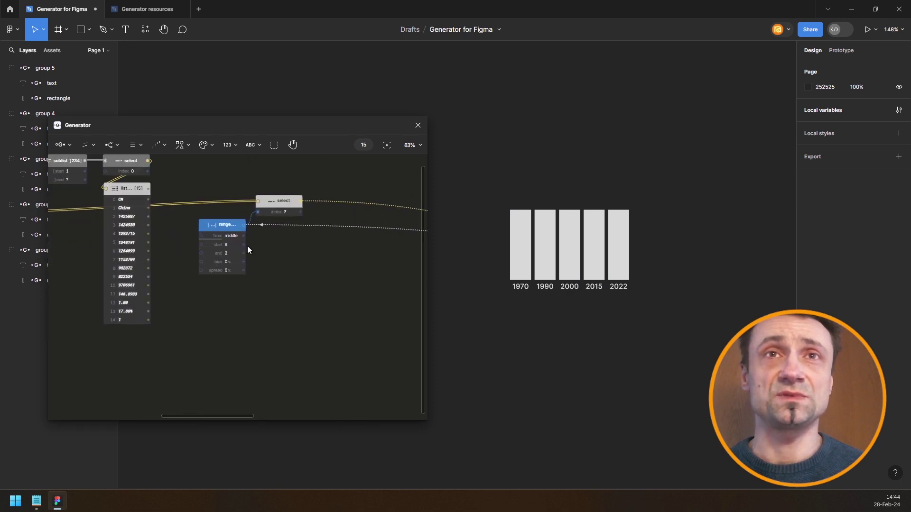
pyautogui.click(225, 144)
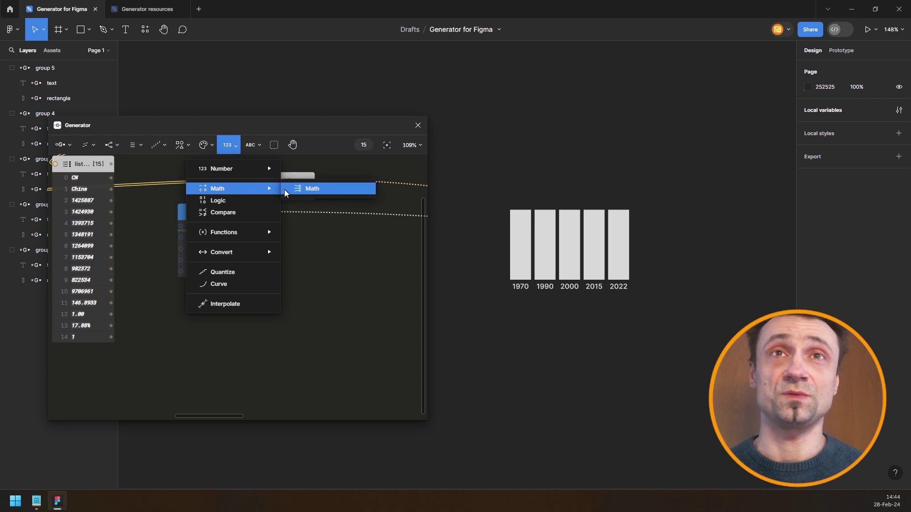
pyautogui.click(311, 188)
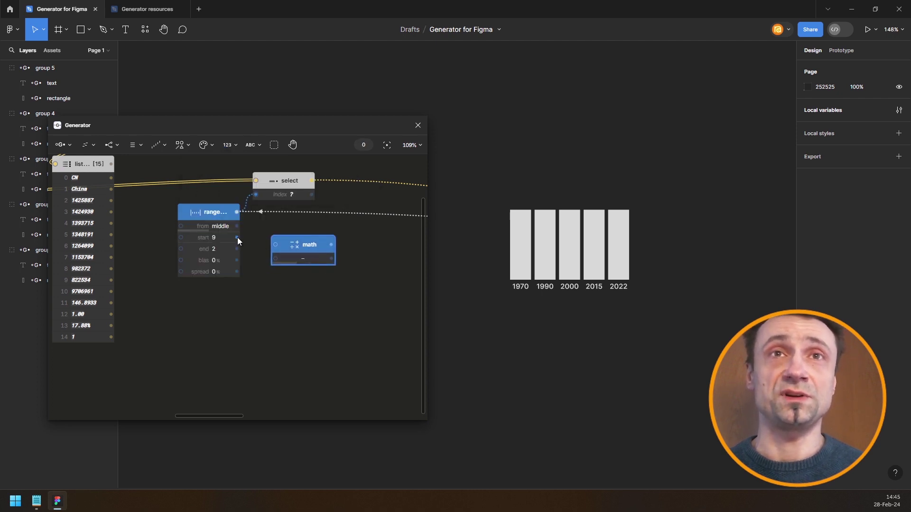
# Connect the range's start and end values to the math node, and the math node's output to the repeat node's count
pyautogui.moveTo(237, 237); pyautogui.dragTo(291, 242)
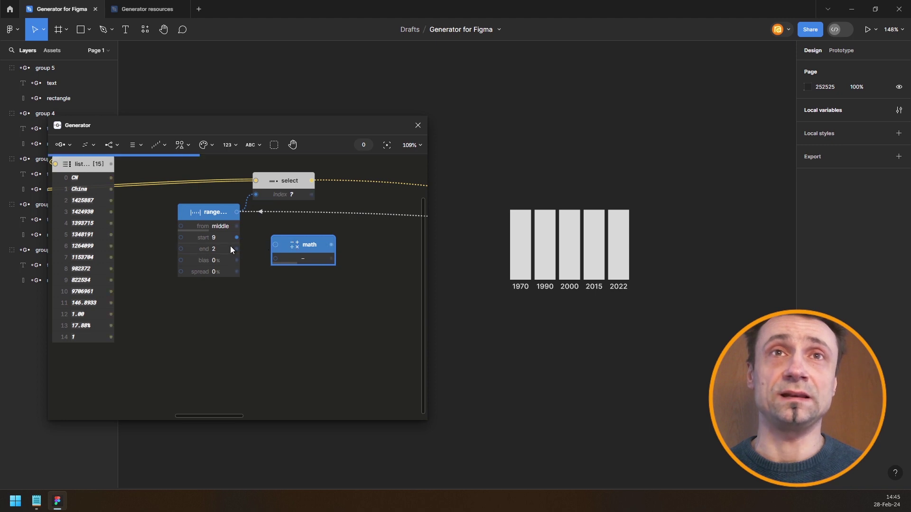
pyautogui.moveTo(236, 249); pyautogui.dragTo(364, 281)
pyautogui.scroll(-6, 388, 268)
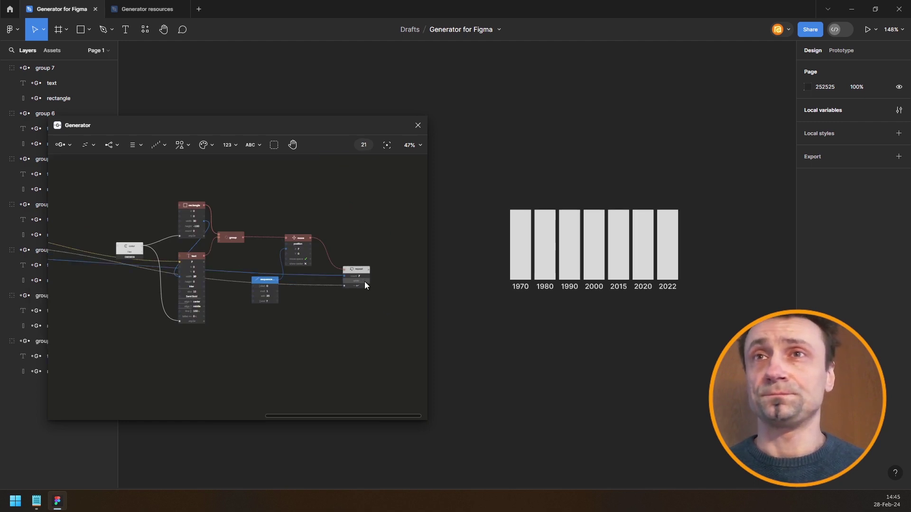
# Select all nodes from the color node through the repeat node and move them up together
pyautogui.scroll(-2, 266, 227)
pyautogui.moveTo(194, 216); pyautogui.dragTo(191, 236)
pyautogui.scroll(3, 139, 235)
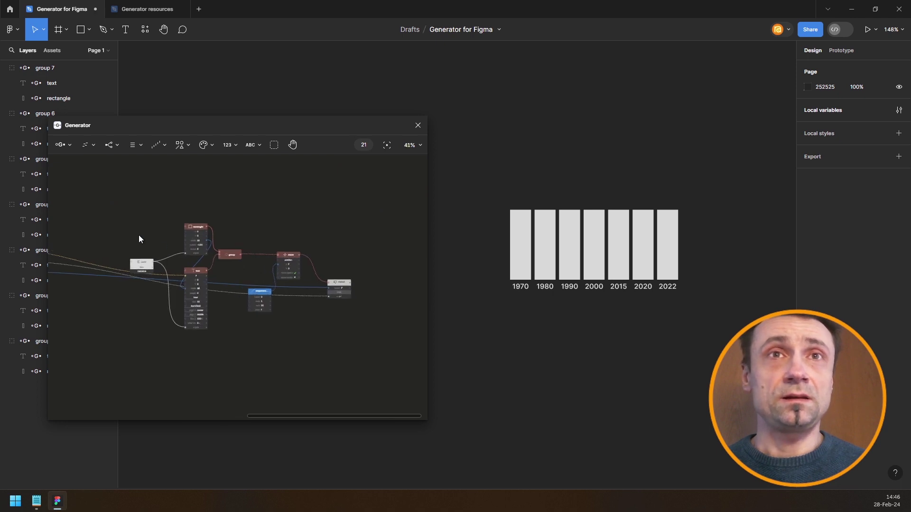
pyautogui.moveTo(98, 208); pyautogui.dragTo(362, 334)
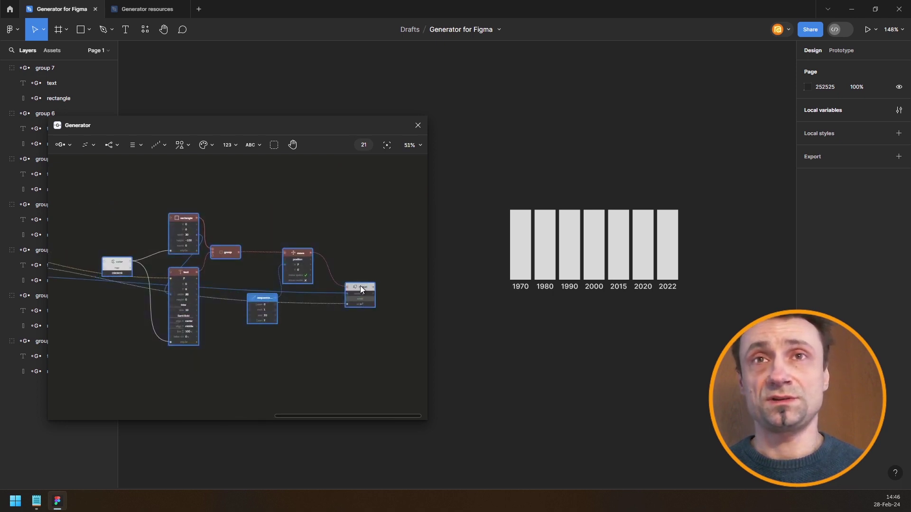
pyautogui.moveTo(361, 287); pyautogui.dragTo(384, 240)
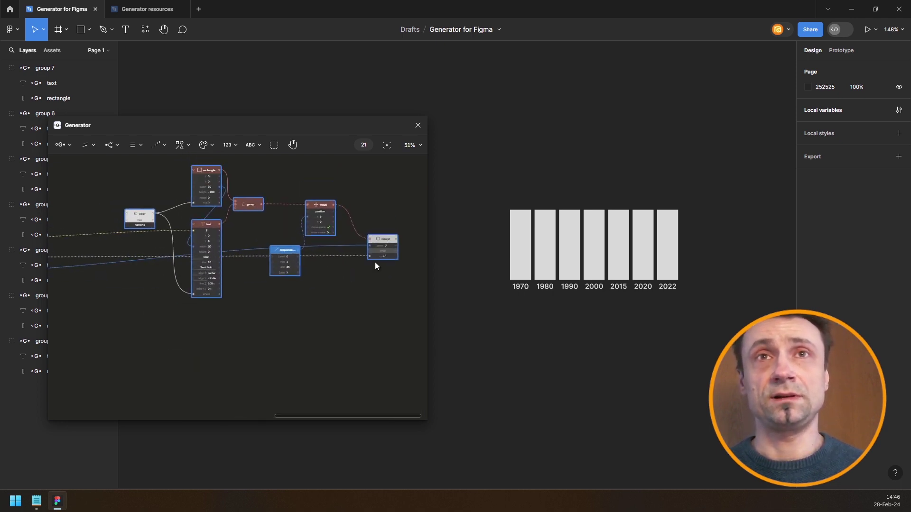
# Select the move, sequence and repeat nodes and shift them farther away from the group node
pyautogui.click(283, 288)
pyautogui.moveTo(283, 292); pyautogui.dragTo(193, 284)
pyautogui.moveTo(186, 178); pyautogui.dragTo(302, 293)
pyautogui.moveTo(291, 232); pyautogui.dragTo(408, 228)
pyautogui.hscroll(4, 409, 229)
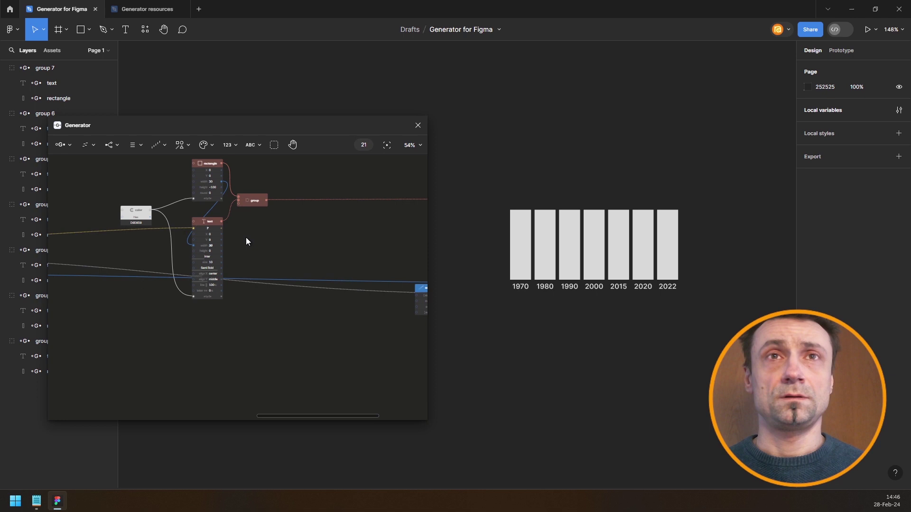
# Move the range and math nodes well below the second select node
pyautogui.scroll(-2, 246, 237)
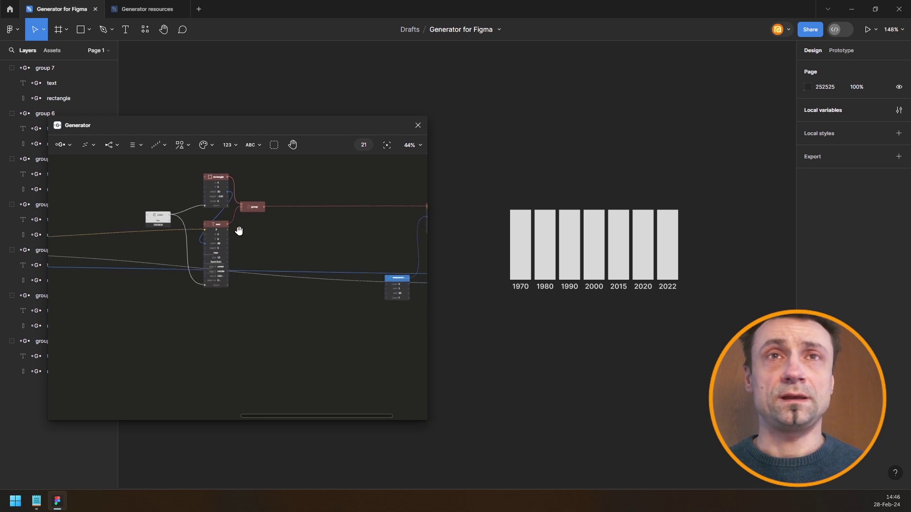
pyautogui.moveTo(240, 231); pyautogui.dragTo(450, 245)
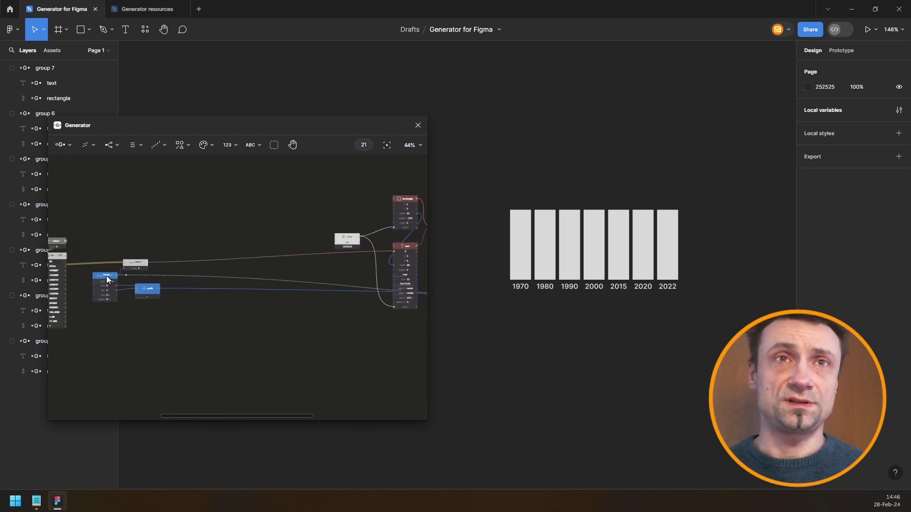
pyautogui.moveTo(107, 279); pyautogui.dragTo(99, 348)
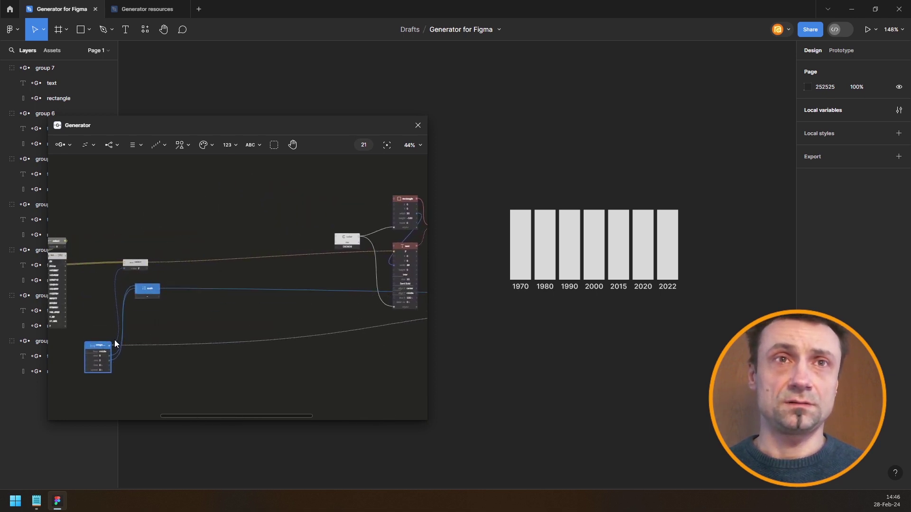
pyautogui.moveTo(146, 290); pyautogui.dragTo(173, 369)
# Move the repeat node down below the move node and shift the sequence node slightly down and away from it
pyautogui.hscroll(6, 205, 348)
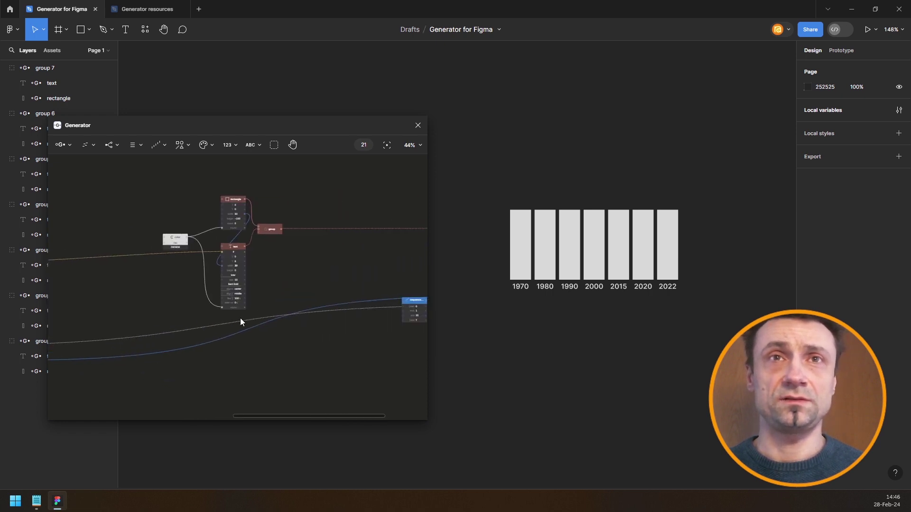
pyautogui.hscroll(4, 353, 295)
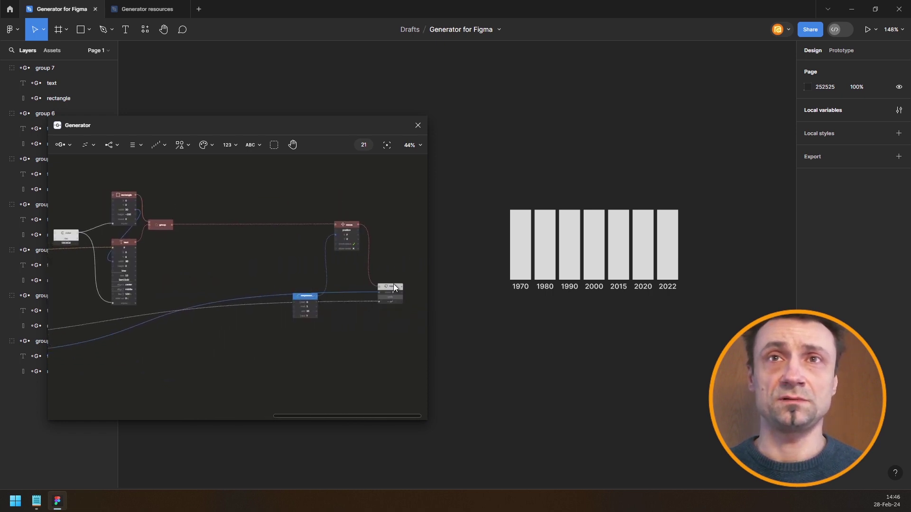
pyautogui.moveTo(394, 287); pyautogui.dragTo(402, 338)
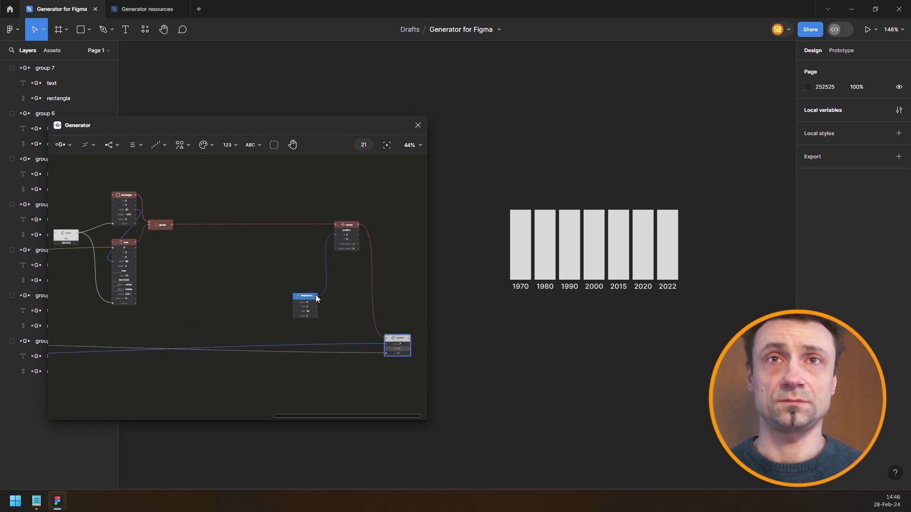
pyautogui.moveTo(316, 297); pyautogui.dragTo(303, 313)
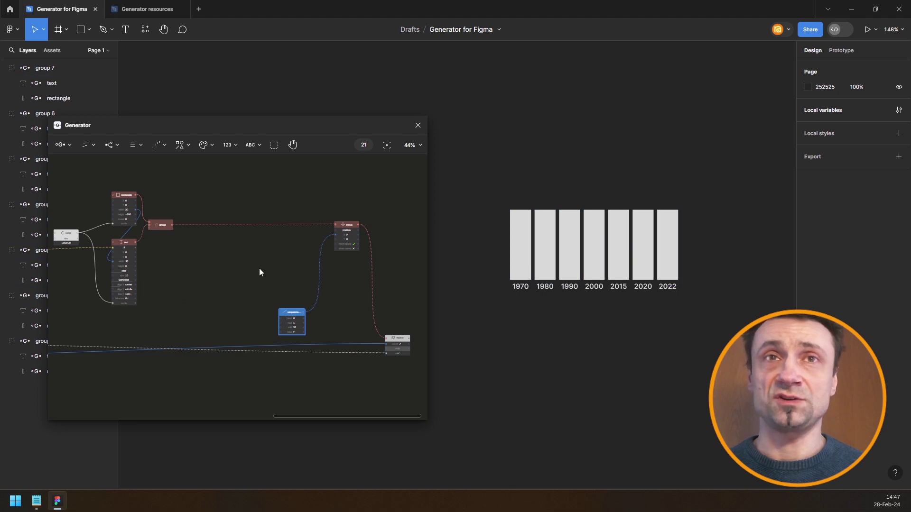
# Add another select node attached to the output of the select node that picks China's row
pyautogui.moveTo(191, 278); pyautogui.dragTo(362, 277)
pyautogui.scroll(3, 304, 268)
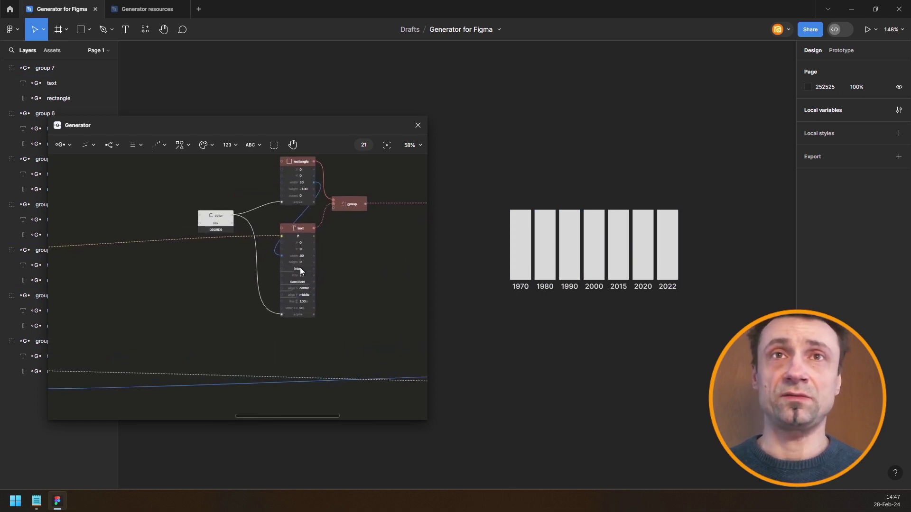
pyautogui.moveTo(317, 197); pyautogui.dragTo(305, 256)
pyautogui.moveTo(196, 247); pyautogui.dragTo(386, 246)
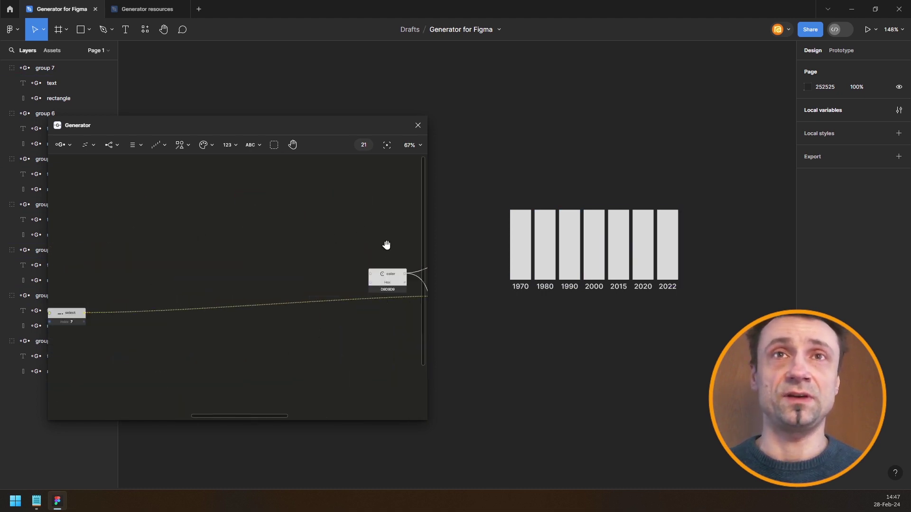
pyautogui.moveTo(121, 260); pyautogui.dragTo(276, 260)
pyautogui.scroll(-2, 276, 261)
pyautogui.scroll(2, 311, 346)
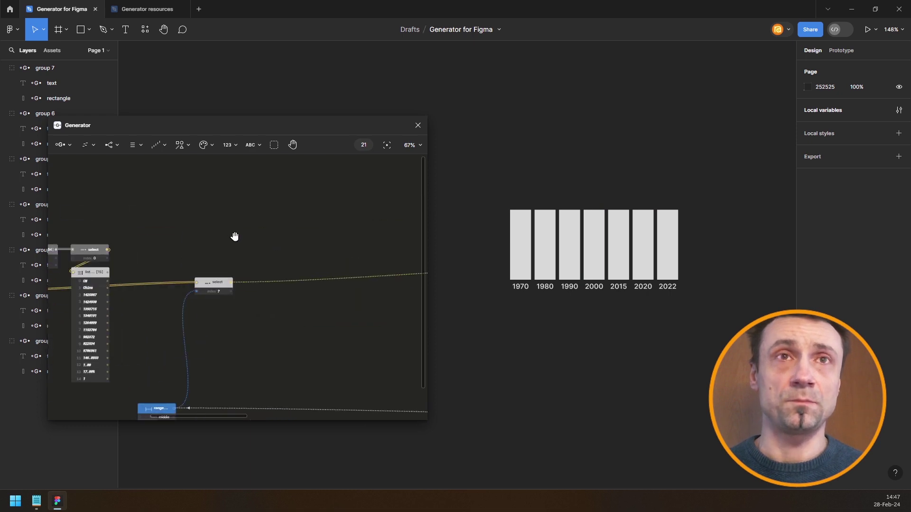
pyautogui.moveTo(234, 238); pyautogui.dragTo(252, 257)
pyautogui.scroll(2, 231, 287)
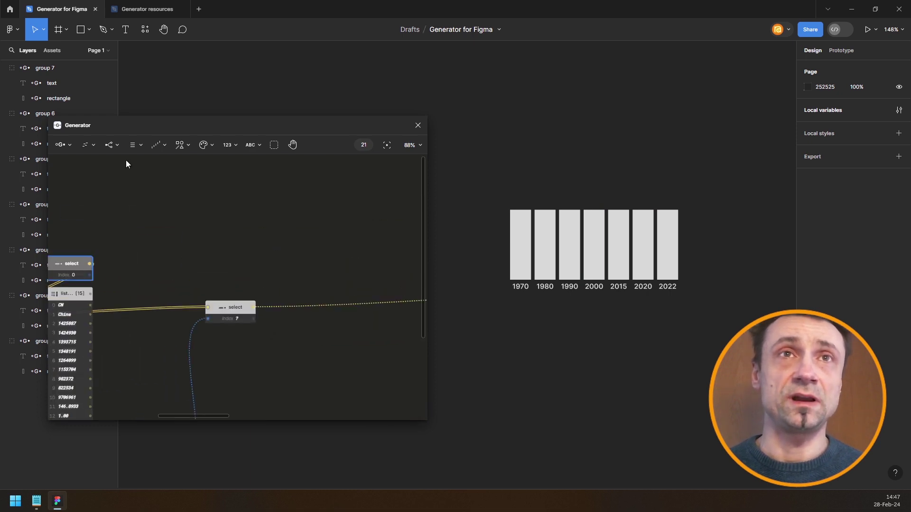
pyautogui.hscroll(-5, 177, 167)
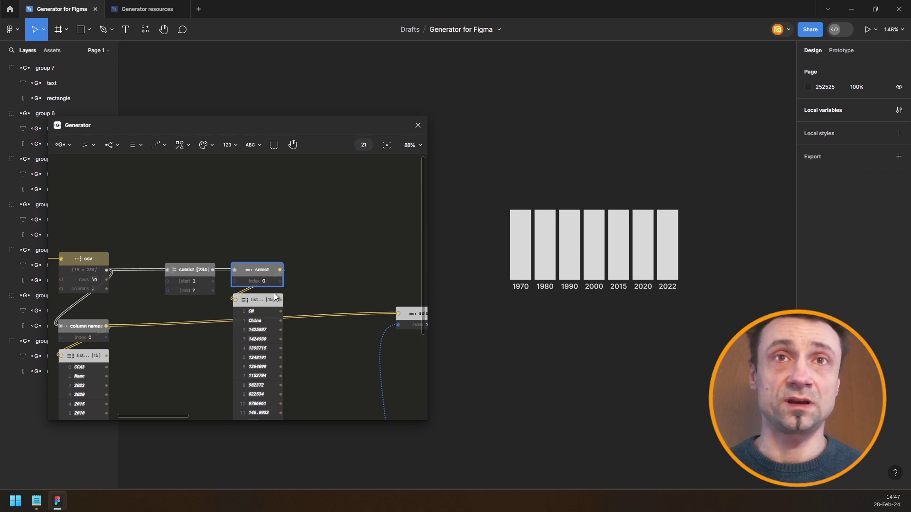
pyautogui.hscroll(4, 275, 294)
pyautogui.scroll(-2, 275, 294)
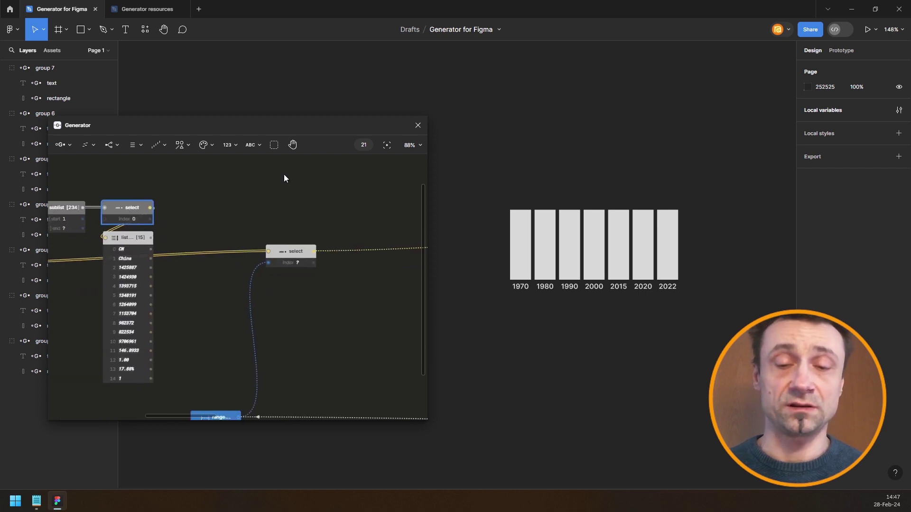
pyautogui.press('space')
pyautogui.write('sle')
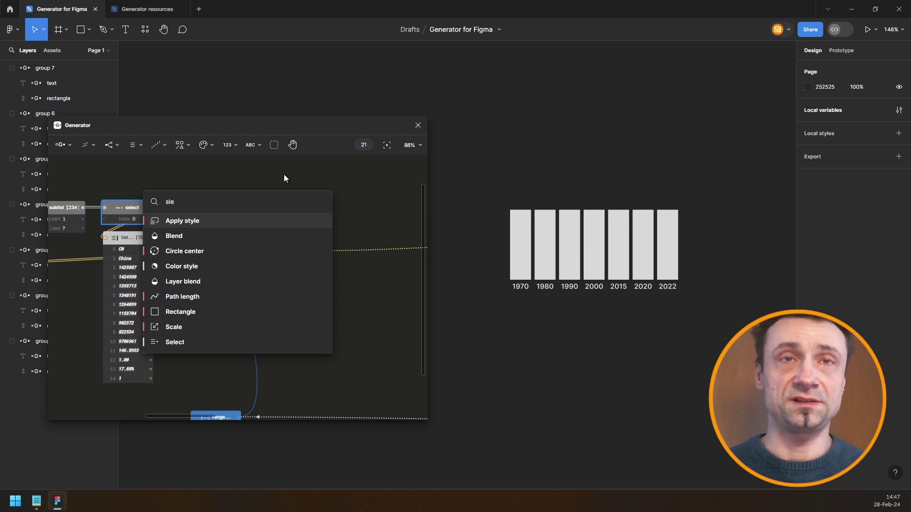
pyautogui.press('BackSpace')
pyautogui.press('BackSpace')
pyautogui.write('el')
pyautogui.press('Return')
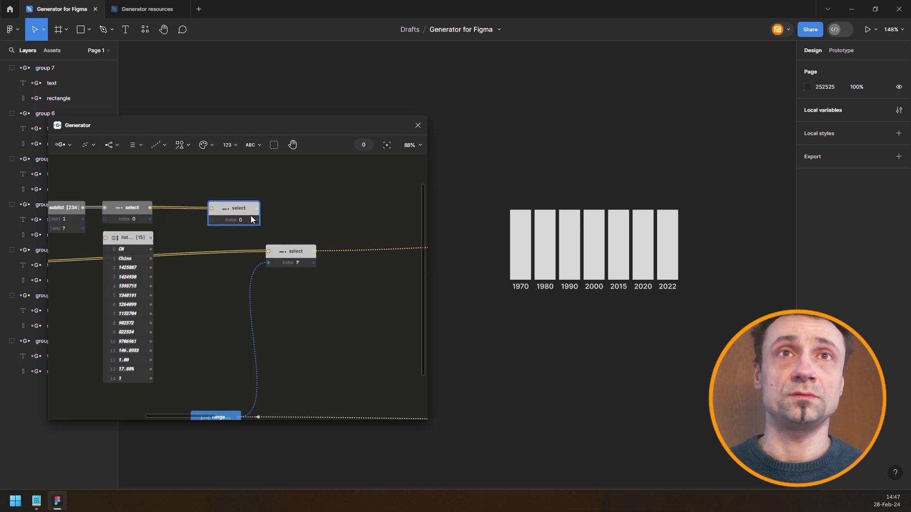
# Connect the range node's output to the index of the new select node attached to China's row
pyautogui.scroll(-3, 251, 284)
pyautogui.moveTo(220, 366); pyautogui.dragTo(203, 176)
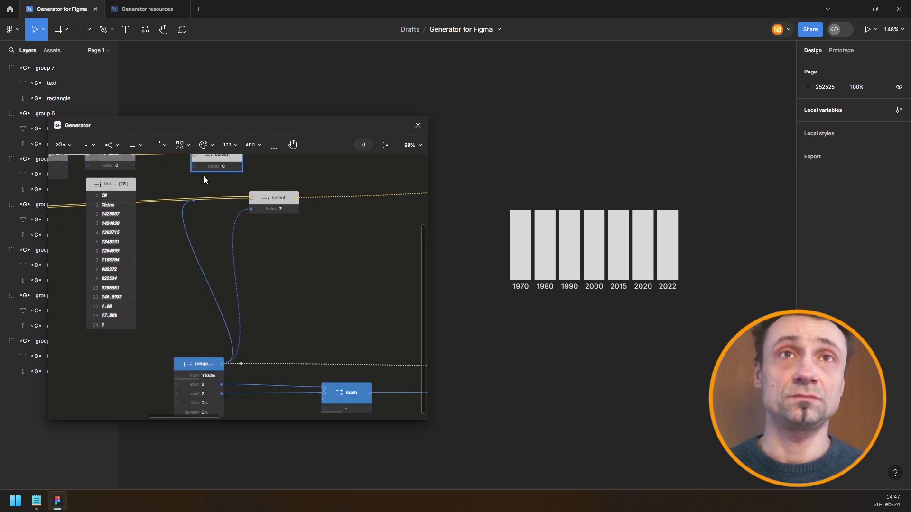
pyautogui.scroll(3, 203, 190)
pyautogui.moveTo(213, 269); pyautogui.dragTo(217, 254)
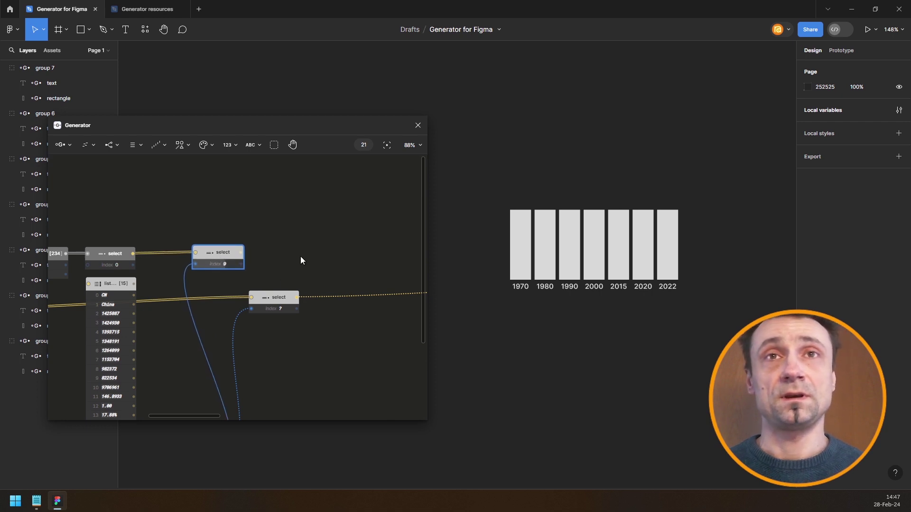
# Add a text to number node on the output of the new select node
pyautogui.moveTo(301, 261); pyautogui.dragTo(200, 239)
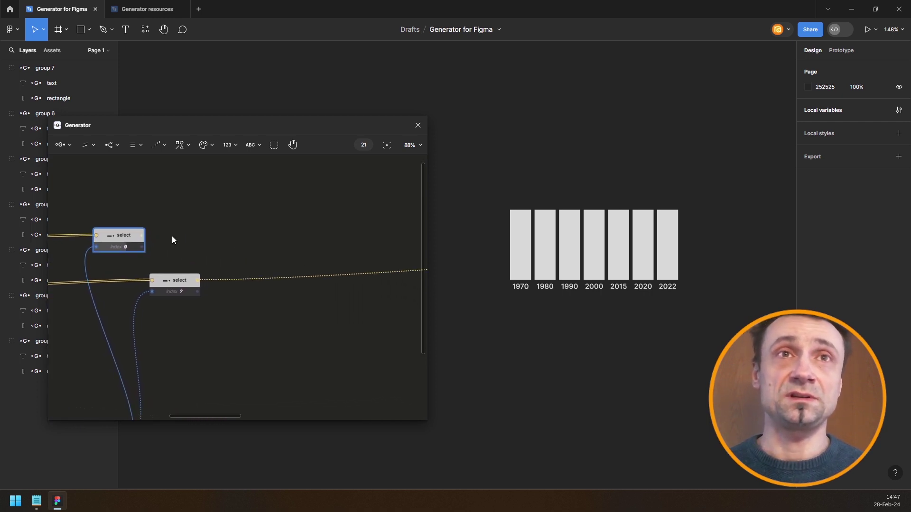
pyautogui.moveTo(127, 242); pyautogui.dragTo(208, 297)
pyautogui.scroll(3, 209, 297)
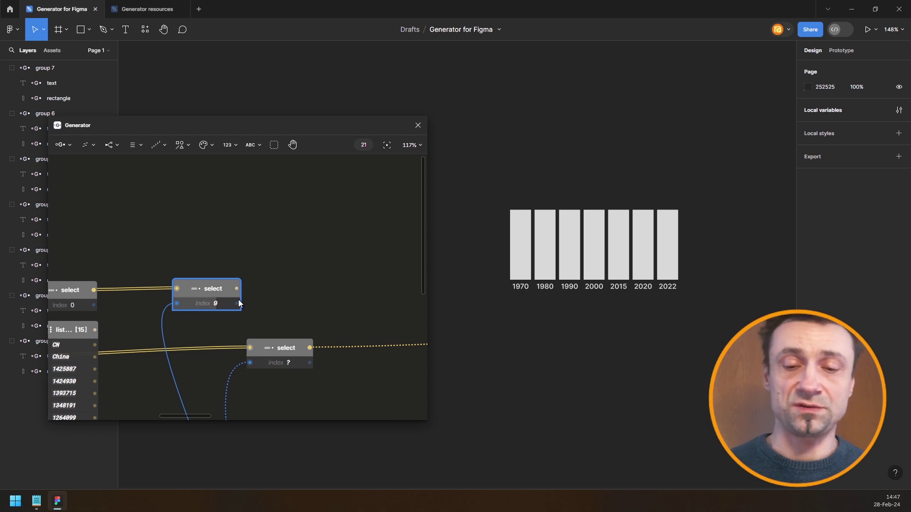
pyautogui.hotkey('ctrl', 'f')
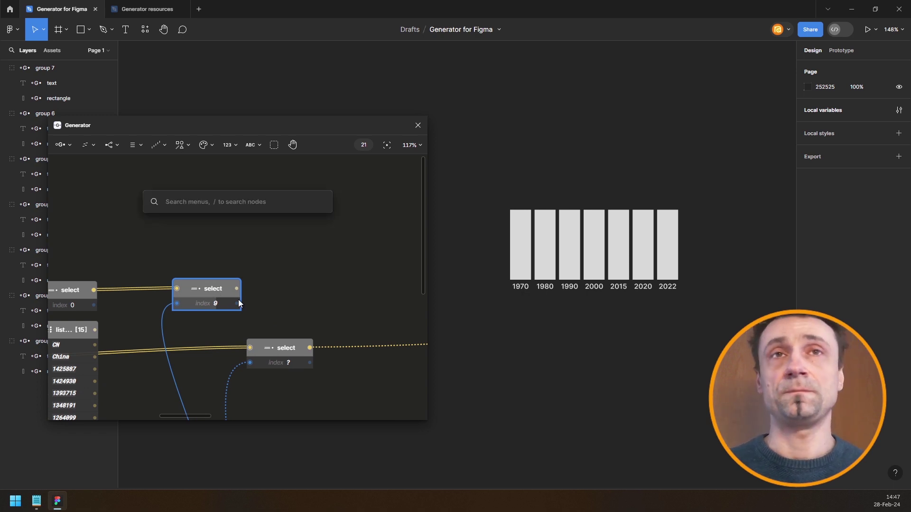
pyautogui.write('te')
pyautogui.press('Down')
pyautogui.press('Down')
pyautogui.press('Down')
pyautogui.press('Down')
pyautogui.press('Return')
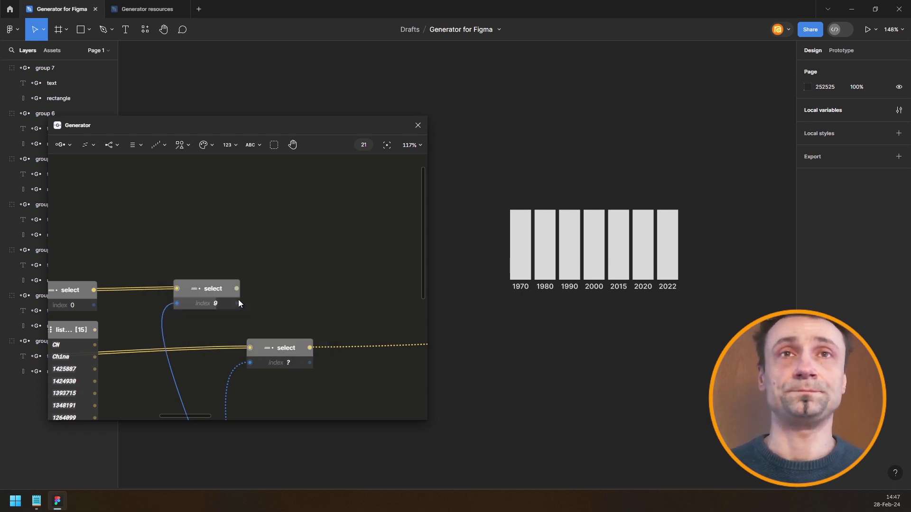
# Connect the text to number node's output to the height of the rectangle node
pyautogui.moveTo(330, 276); pyautogui.dragTo(206, 243)
pyautogui.moveTo(315, 232); pyautogui.dragTo(149, 231)
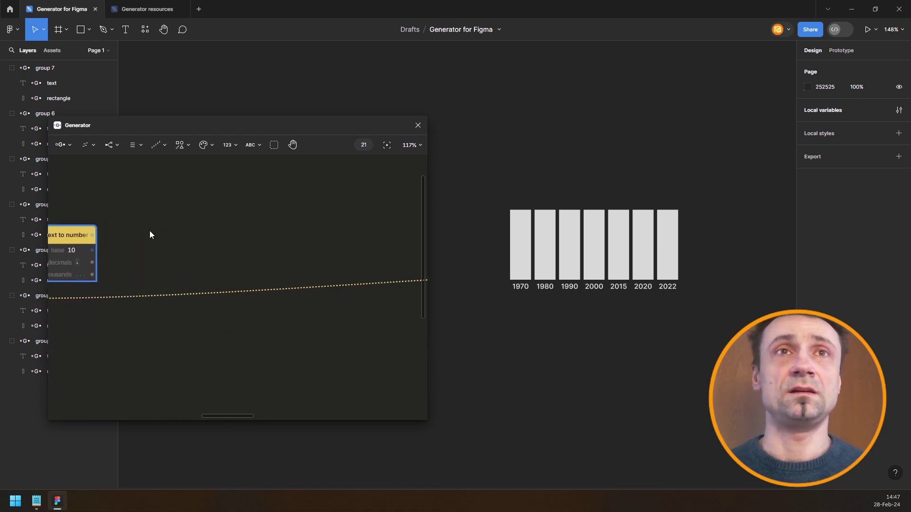
pyautogui.moveTo(91, 235); pyautogui.dragTo(320, 221)
pyautogui.scroll(-5, 321, 253)
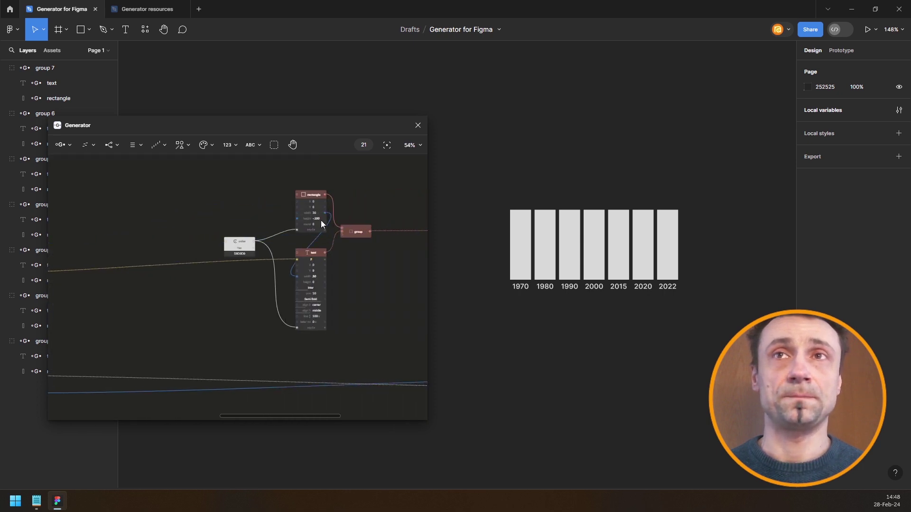
pyautogui.hscroll(-5, 257, 206)
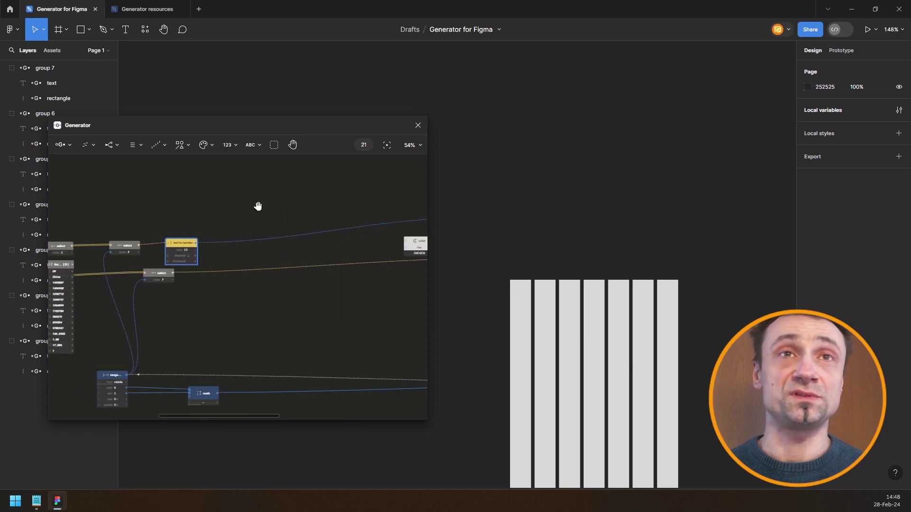
# Shift the text to number node away from the select node and insert a math node on its output
pyautogui.moveTo(209, 223); pyautogui.dragTo(213, 214)
pyautogui.hotkey('ctrl', 'Return')
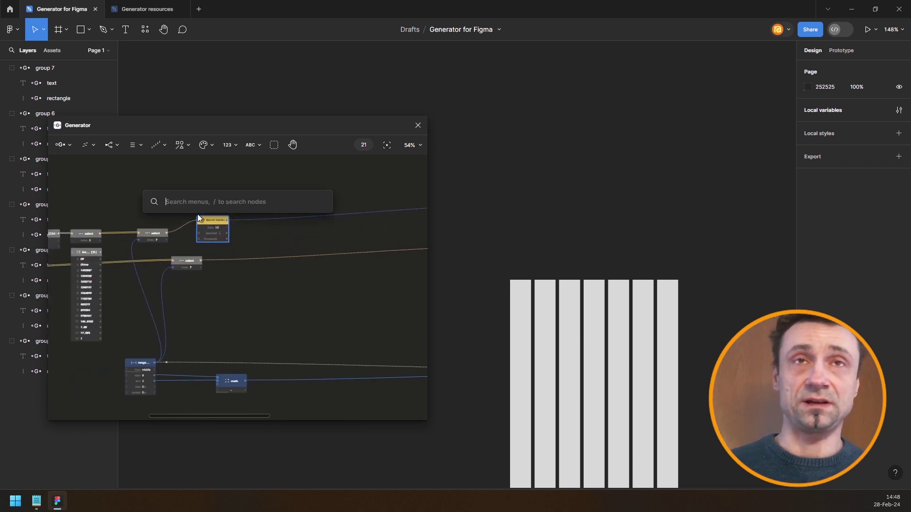
pyautogui.press('Return')
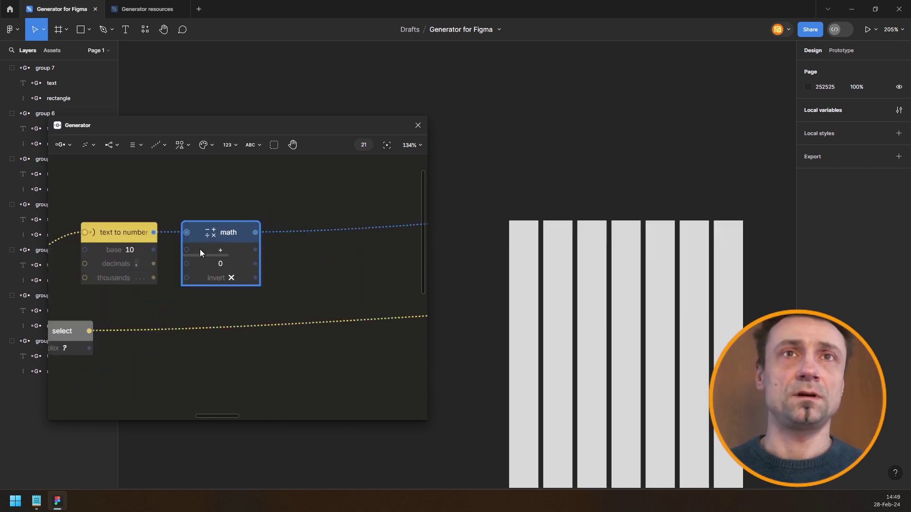
# Set the new math node to divide the population values by -10000
pyautogui.scroll(-2, 235, 251)
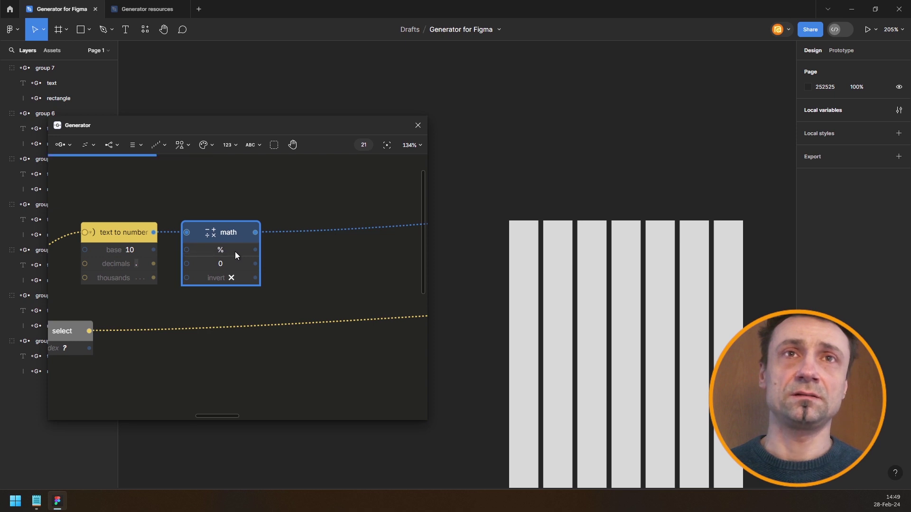
pyautogui.scroll(1, 235, 252)
pyautogui.click(230, 262)
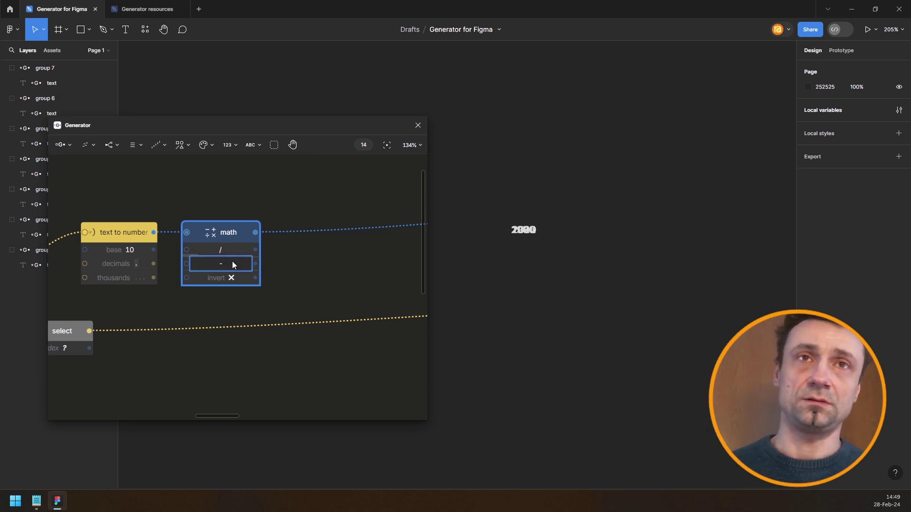
pyautogui.write('-10000')
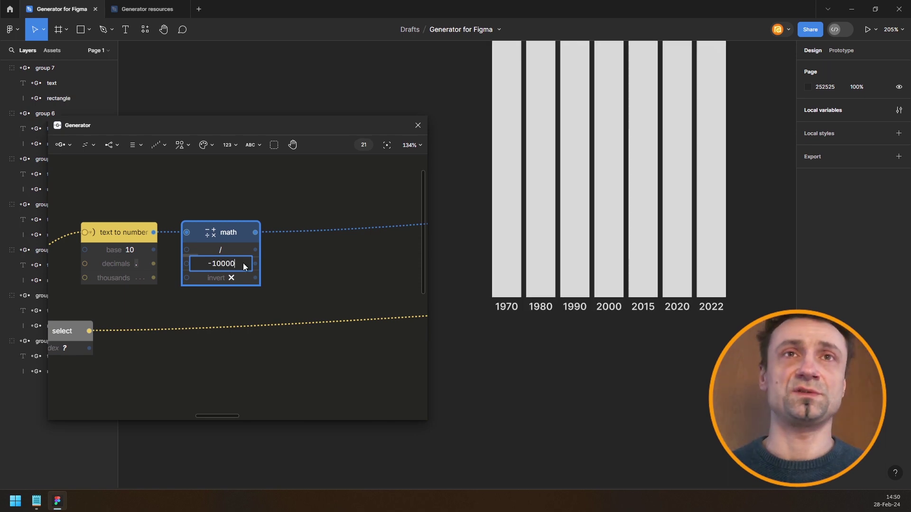
pyautogui.press('Return')
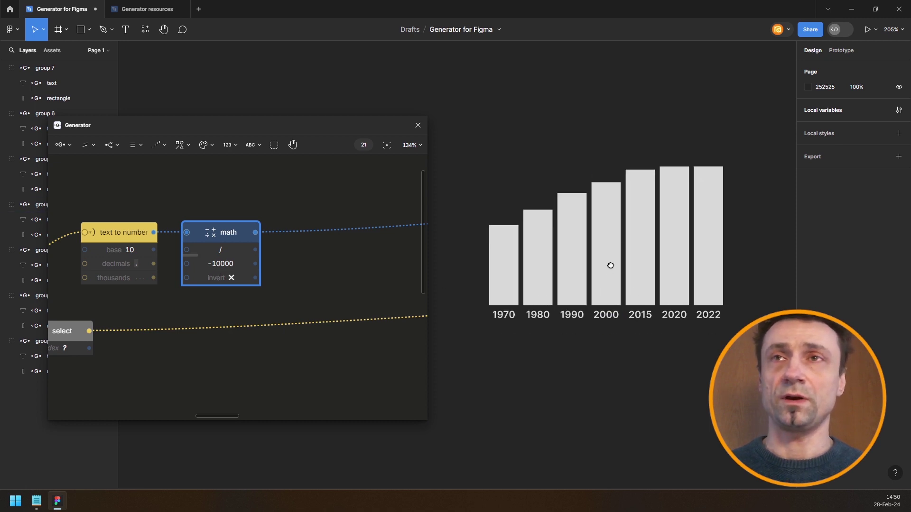
# Add a separate text shape node and place it in the empty area below the repeat node
pyautogui.scroll(-3, 310, 274)
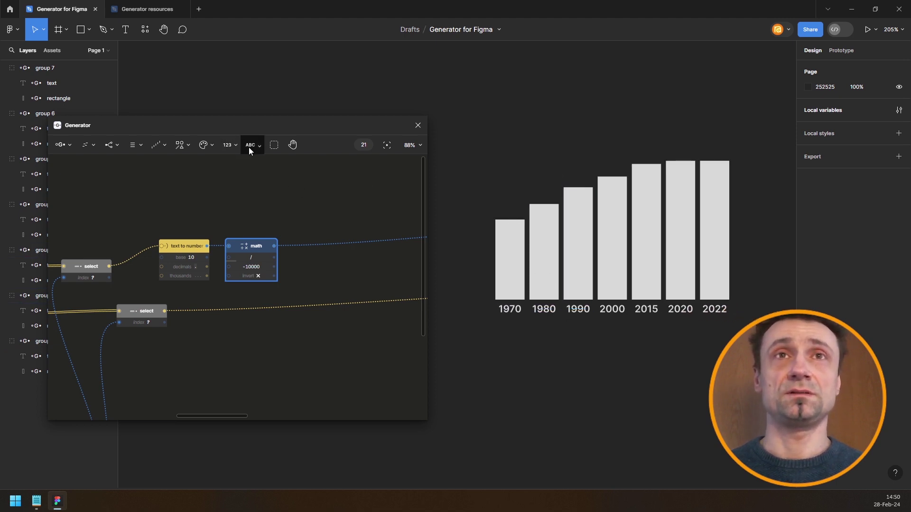
pyautogui.click(185, 148)
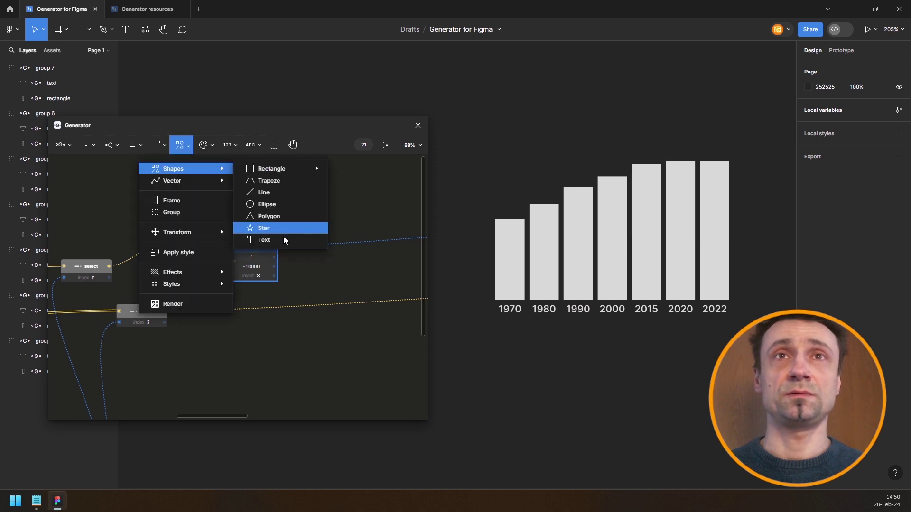
pyautogui.click(340, 249)
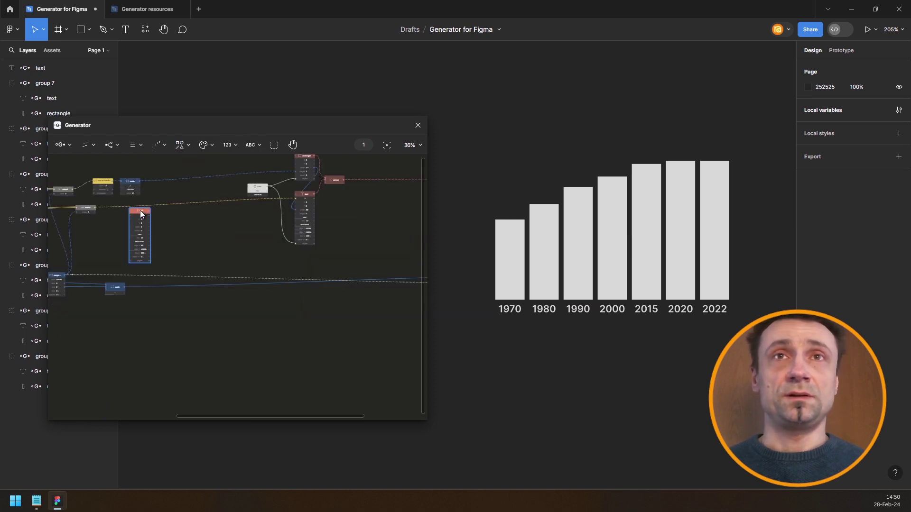
pyautogui.moveTo(140, 209); pyautogui.dragTo(303, 288)
pyautogui.moveTo(215, 233); pyautogui.dragTo(38, 208)
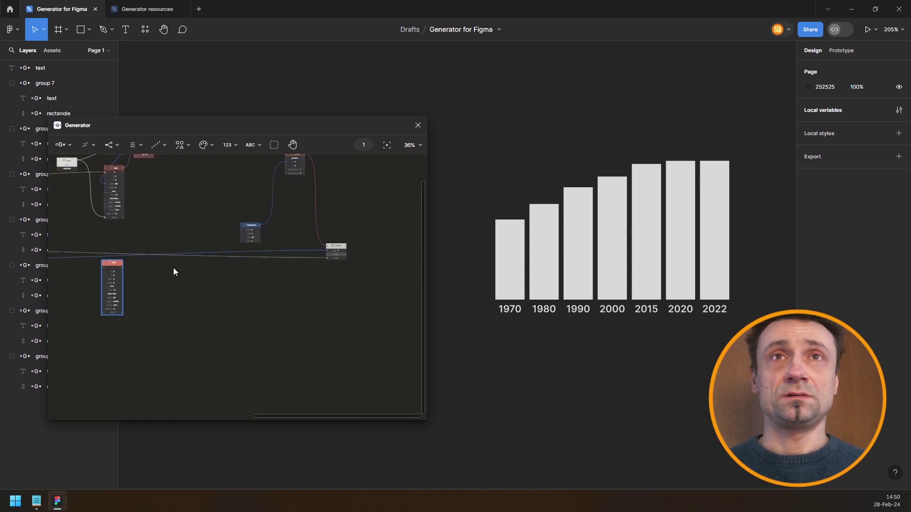
pyautogui.moveTo(129, 267); pyautogui.dragTo(357, 327)
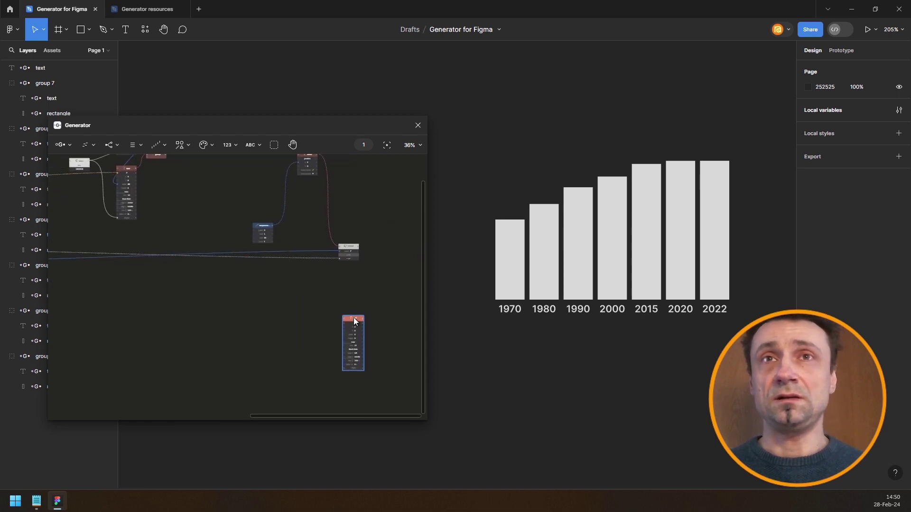
# Add a color node beside the new text node and connect it to the text's style input
pyautogui.scroll(4, 356, 324)
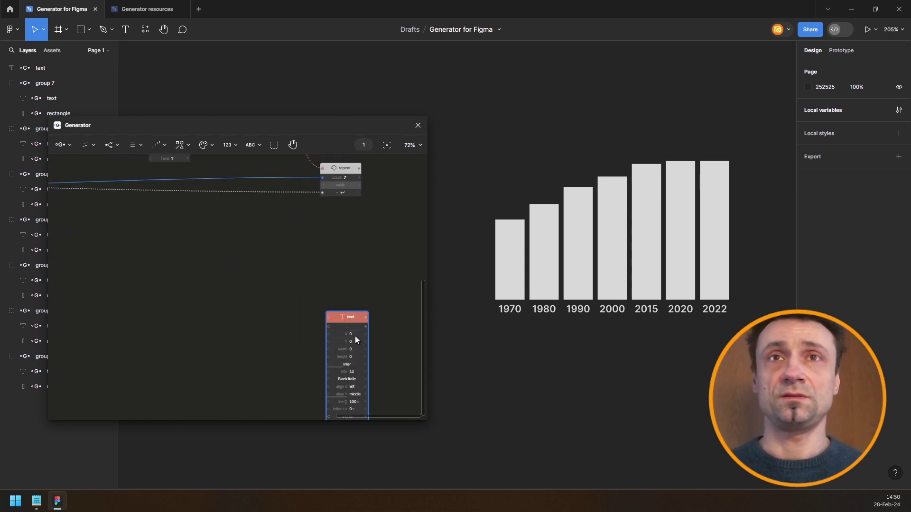
pyautogui.scroll(-2, 286, 278)
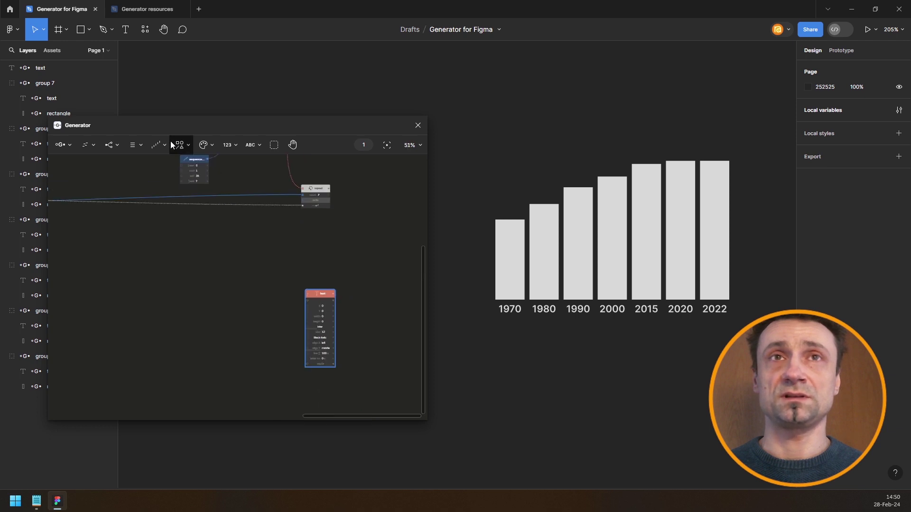
pyautogui.click(204, 145)
pyautogui.click(200, 169)
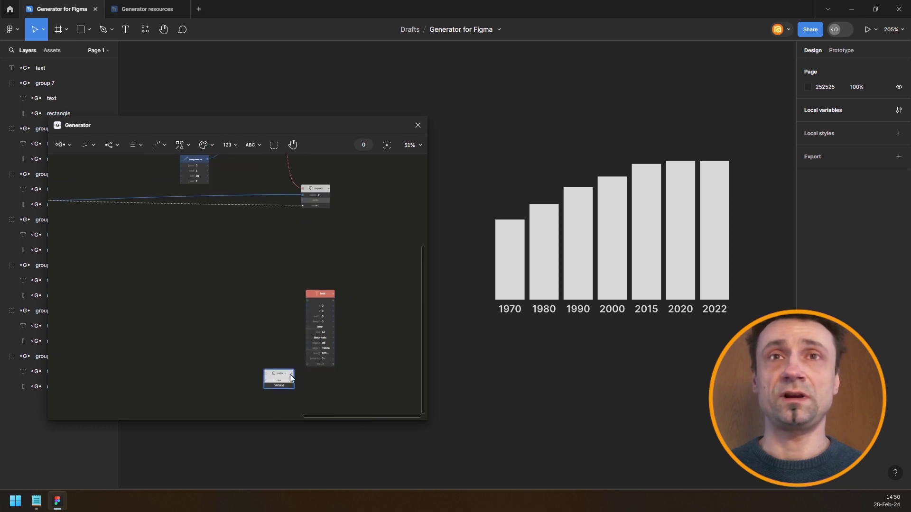
pyautogui.scroll(2, 290, 377)
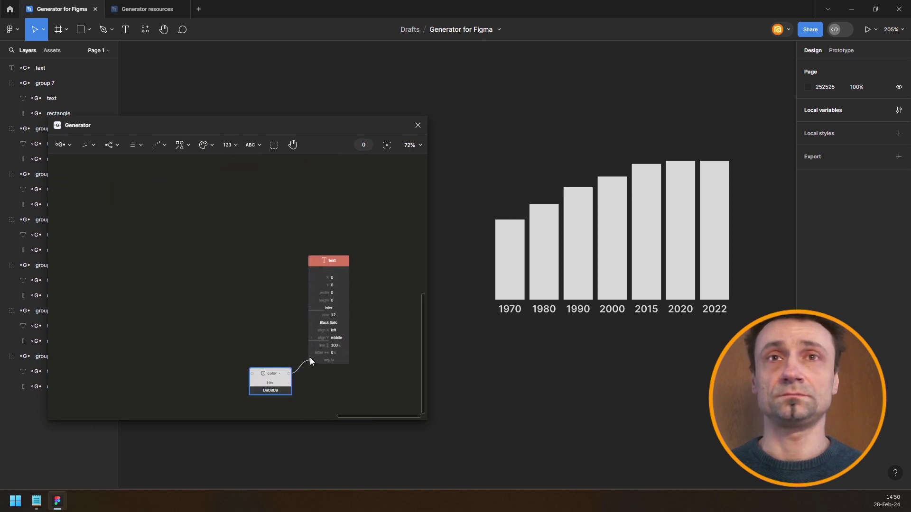
pyautogui.moveTo(311, 361); pyautogui.dragTo(281, 362)
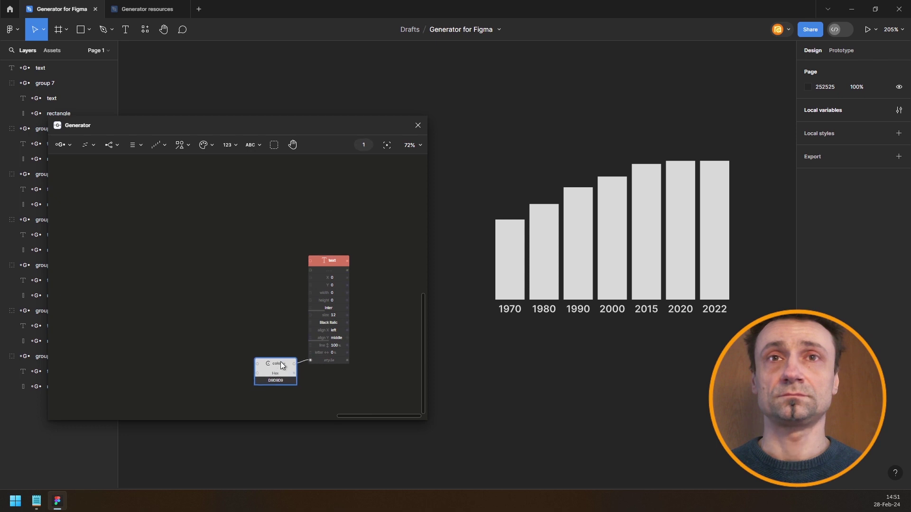
# Set the new text node's content to "Country"
pyautogui.scroll(2, 303, 362)
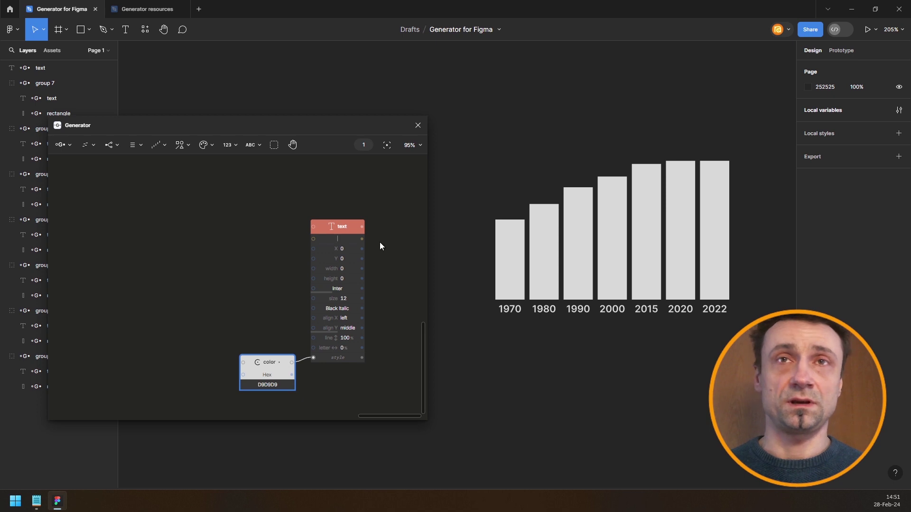
pyautogui.write('Country')
pyautogui.press('Return')
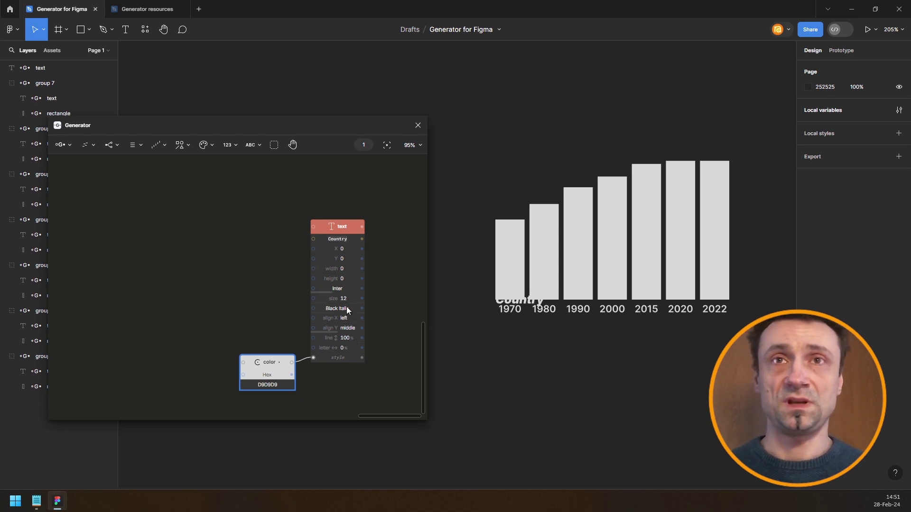
# Align the Country text horizontally to center and position it at X 122, Y 36
pyautogui.click(346, 319)
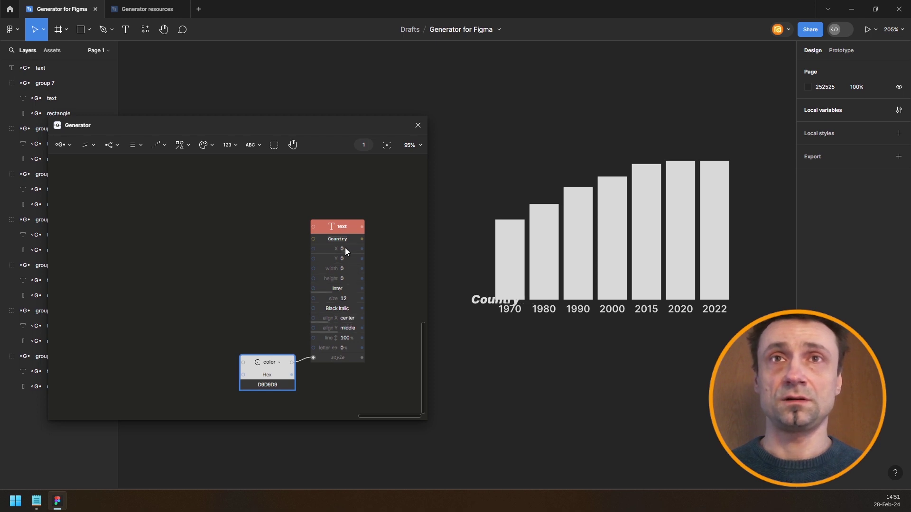
pyautogui.moveTo(345, 248); pyautogui.dragTo(403, 248)
pyautogui.moveTo(342, 258); pyautogui.dragTo(359, 258)
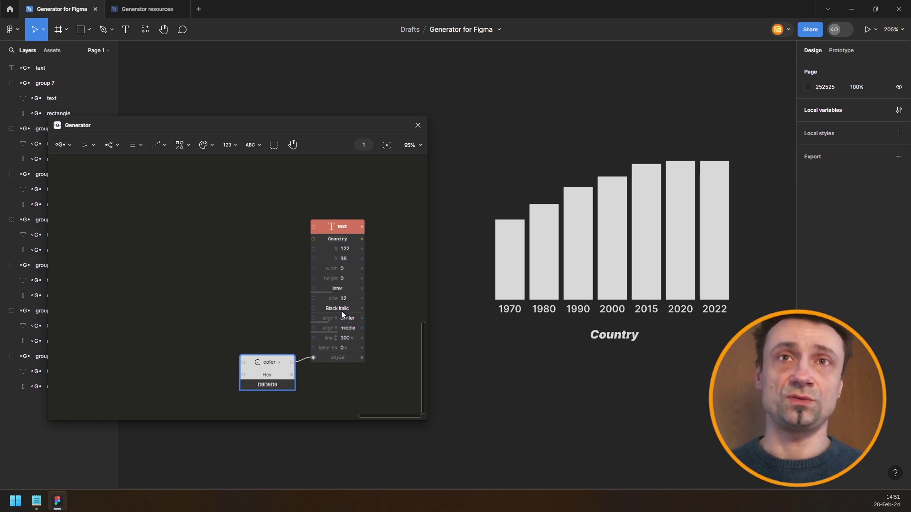
# Format the Country text as Bold at size 34 and set its Y position to 46
pyautogui.click(341, 308)
pyautogui.click(380, 376)
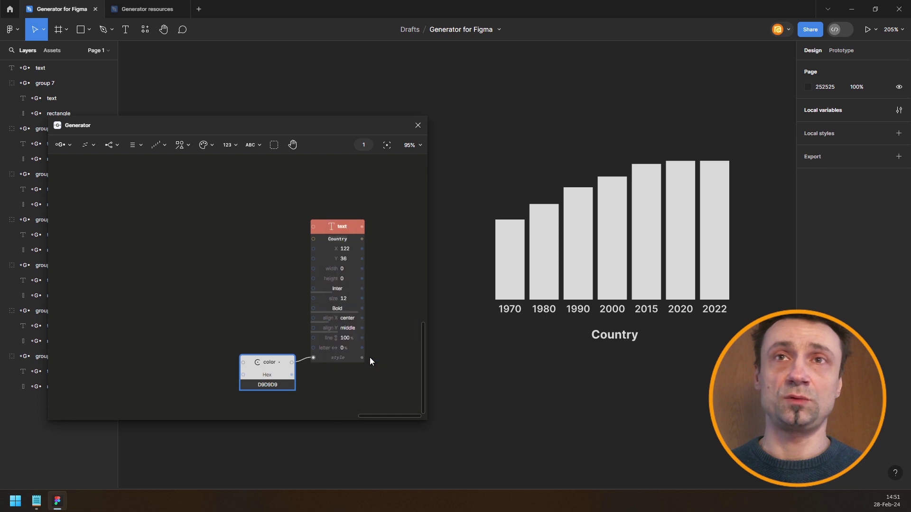
pyautogui.moveTo(351, 298); pyautogui.dragTo(370, 298)
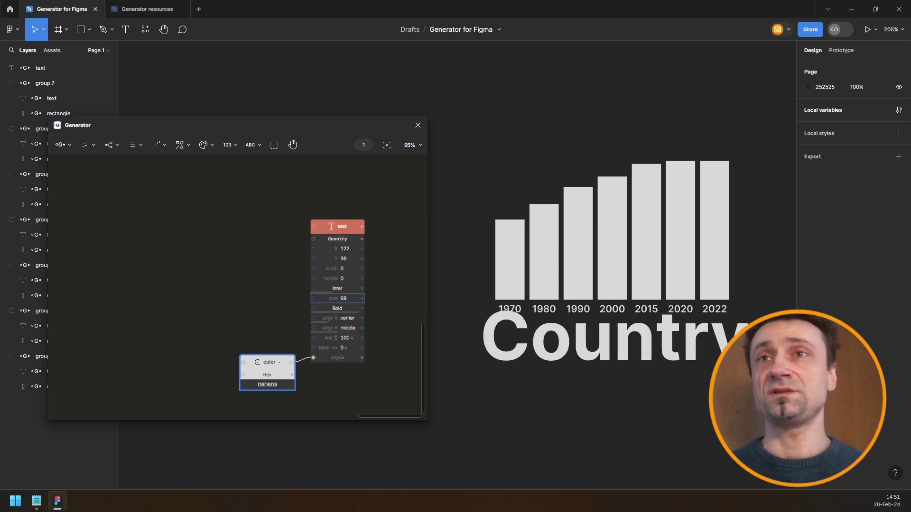
pyautogui.press('Down')
pyautogui.press('Down')
pyautogui.press('Down')
pyautogui.press('Down')
pyautogui.press('Down')
pyautogui.press('Down')
pyautogui.press('Down')
pyautogui.press('Down')
pyautogui.press('Down')
pyautogui.press('Down')
pyautogui.press('Down')
pyautogui.press('Down')
pyautogui.press('Down')
pyautogui.press('Down')
pyautogui.press('Down')
pyautogui.press('Down')
pyautogui.press('Down')
pyautogui.press('Down')
pyautogui.press('Down')
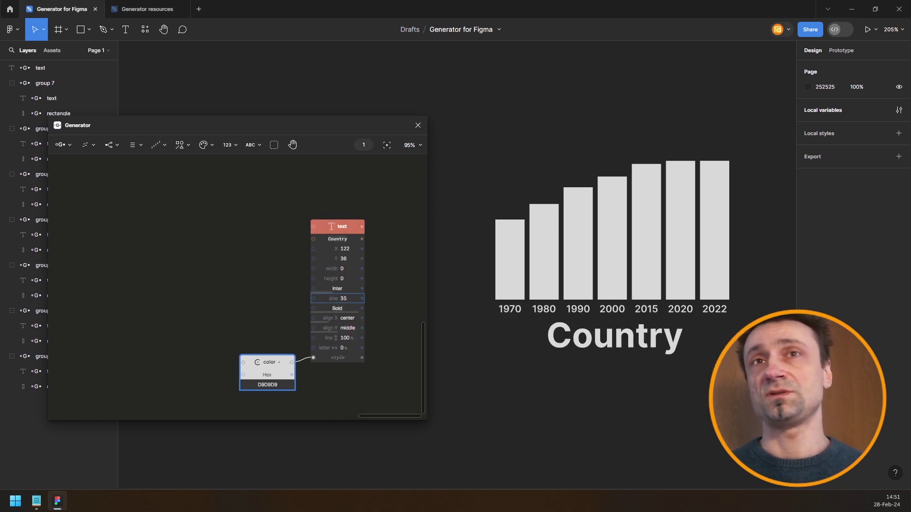
pyautogui.moveTo(346, 259); pyautogui.dragTo(351, 260)
# Add a copy of the select node with index 1 and connect the country row select node's output to its input
pyautogui.scroll(-3, 218, 289)
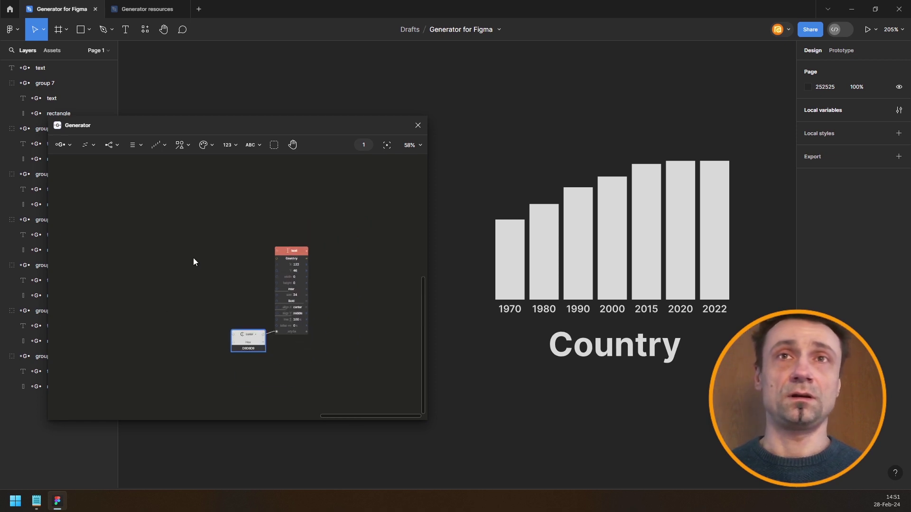
pyautogui.moveTo(187, 254); pyautogui.dragTo(321, 311)
pyautogui.scroll(-3, 176, 244)
pyautogui.hscroll(-10, 175, 210)
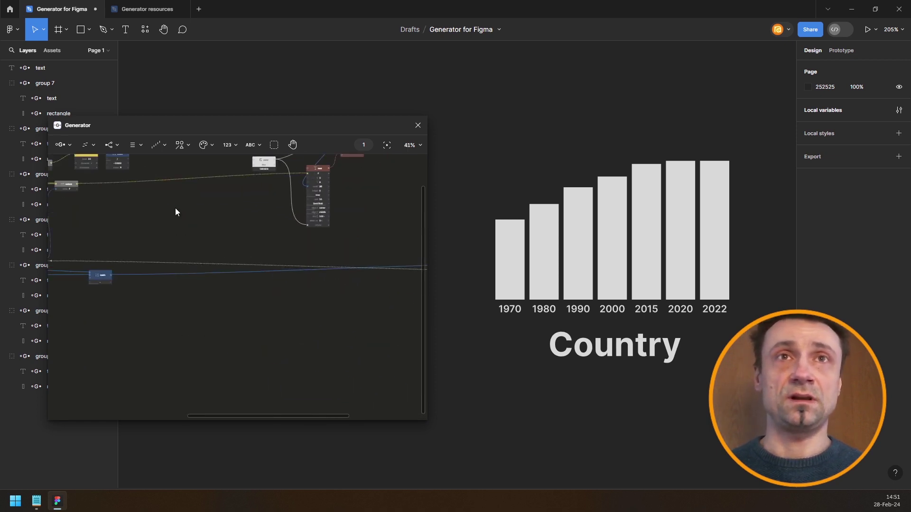
pyautogui.scroll(6, 84, 238)
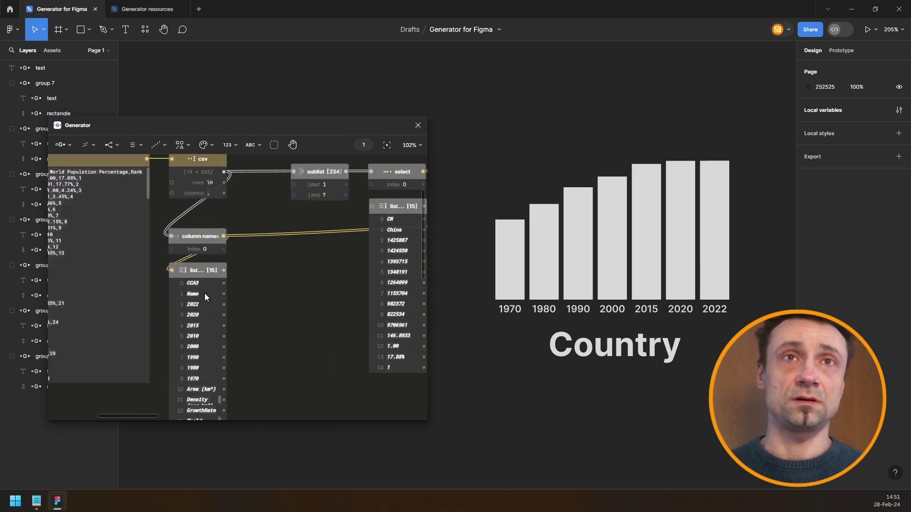
pyautogui.hscroll(8, 357, 197)
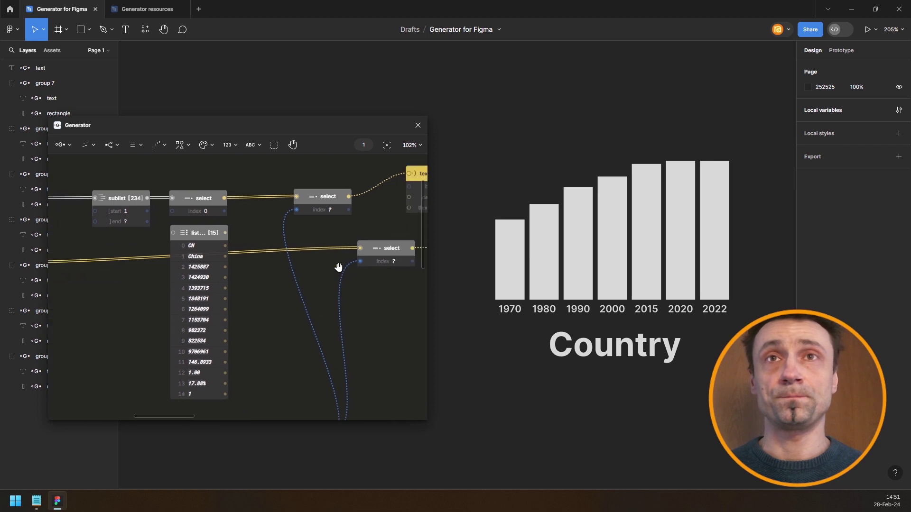
pyautogui.hscroll(2, 338, 267)
pyautogui.scroll(-1, 338, 267)
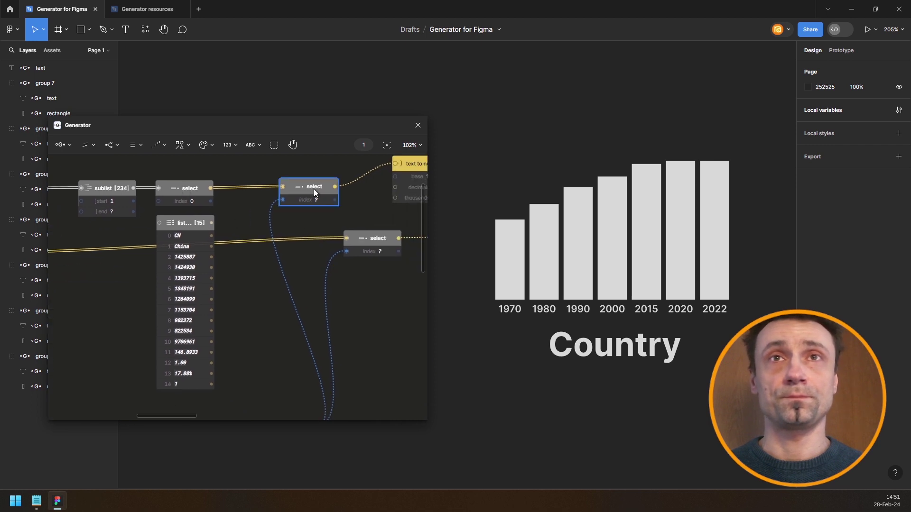
pyautogui.moveTo(314, 188); pyautogui.dragTo(311, 299)
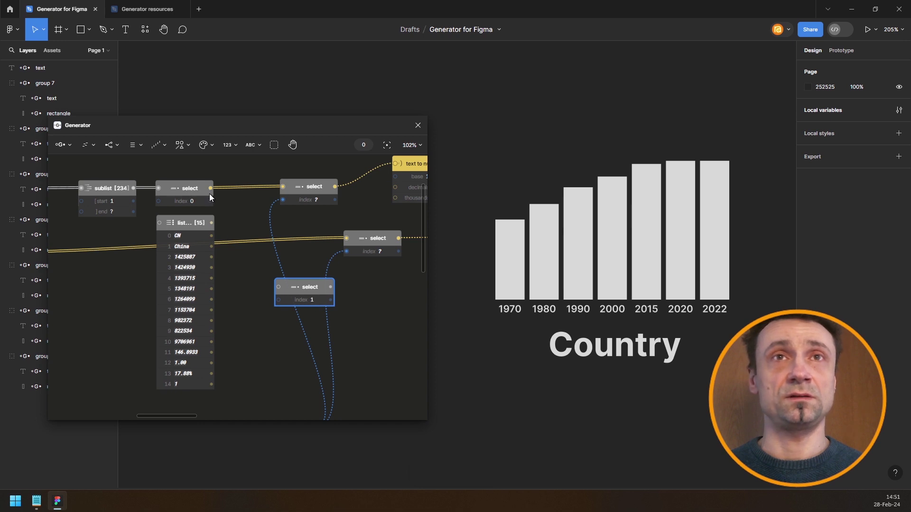
pyautogui.moveTo(210, 189); pyautogui.dragTo(303, 291)
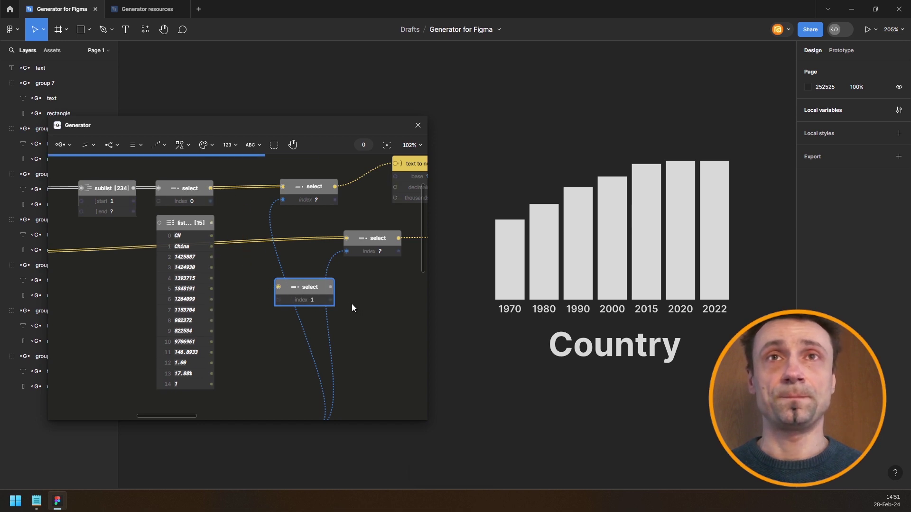
# Connect the new index 1 select node's output to the content input of the Country text node
pyautogui.moveTo(330, 288); pyautogui.dragTo(294, 322)
pyautogui.scroll(-3, 360, 328)
pyautogui.scroll(-2, 360, 329)
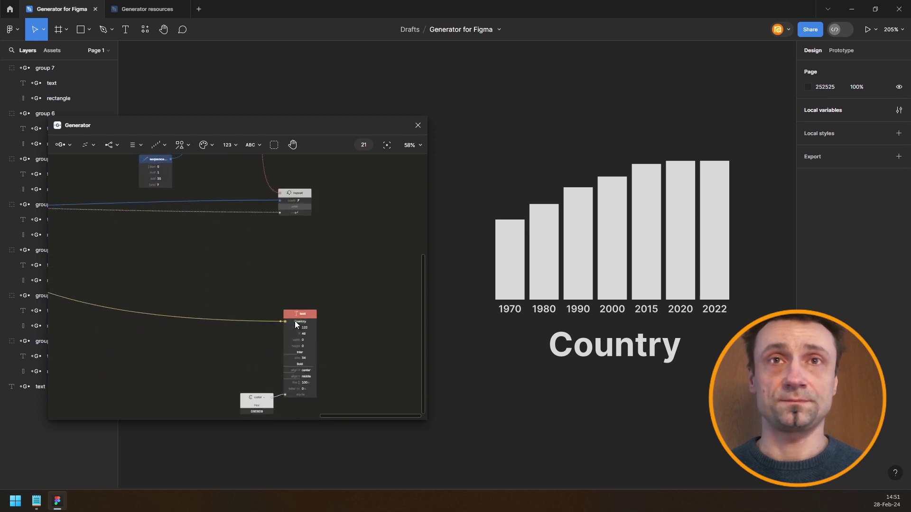
pyautogui.scroll(3, 294, 321)
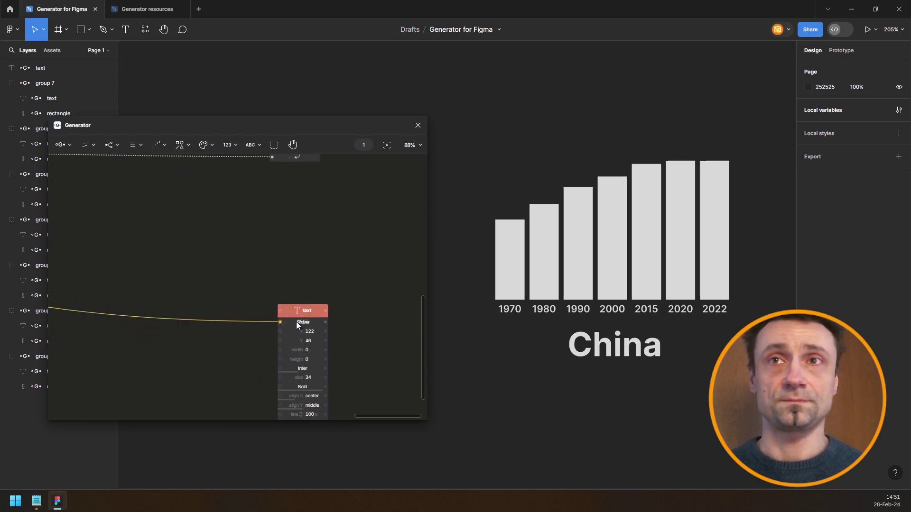
# Highlight the select node that picks the country row from the sublist in orange
pyautogui.scroll(-3, 275, 303)
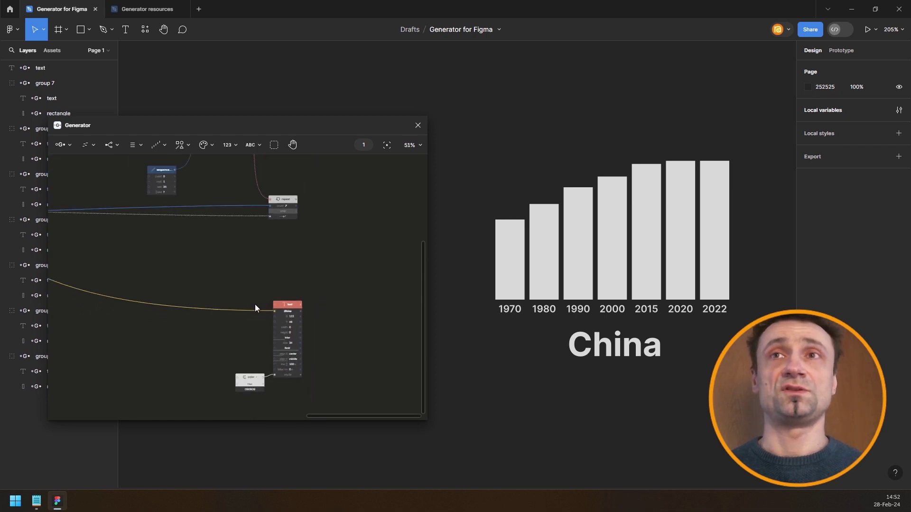
pyautogui.moveTo(128, 239); pyautogui.dragTo(293, 272)
pyautogui.moveTo(173, 232); pyautogui.dragTo(293, 272)
pyautogui.hscroll(-2, 292, 272)
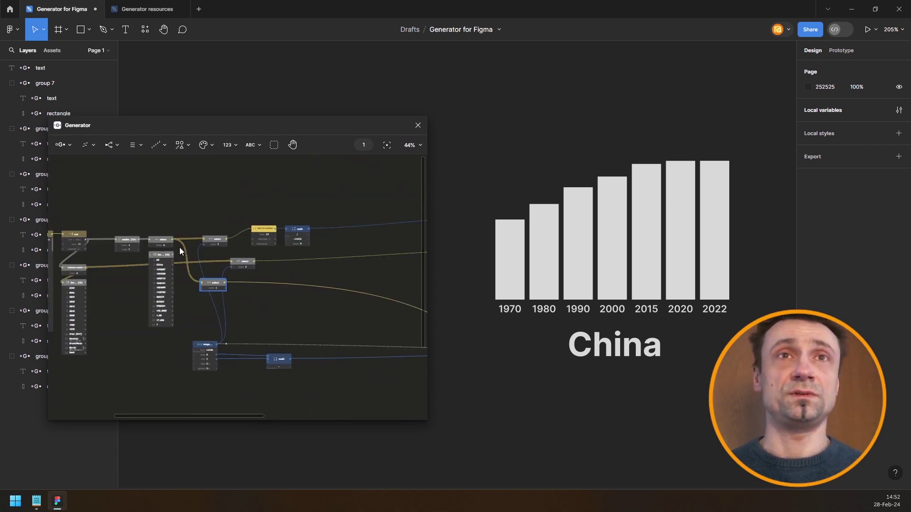
pyautogui.scroll(4, 173, 242)
pyautogui.click(178, 241)
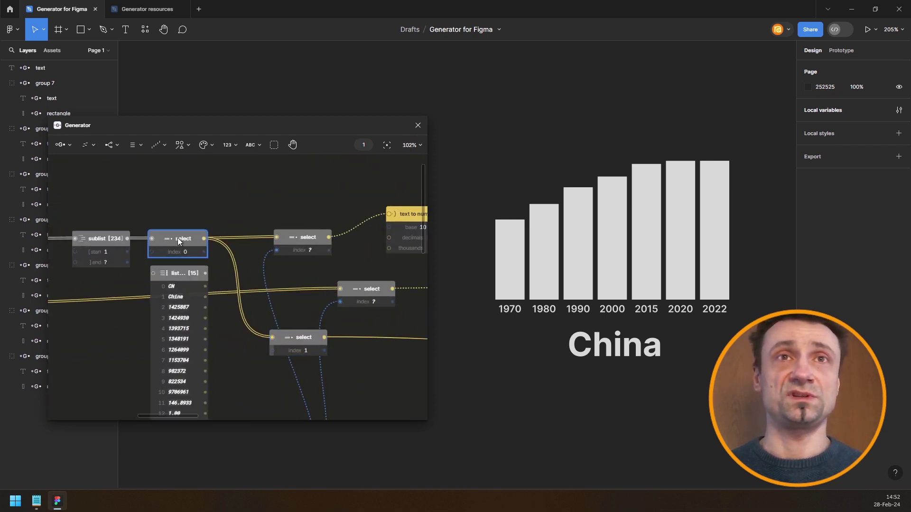
pyautogui.rightClick(178, 241)
pyautogui.moveTo(216, 302)
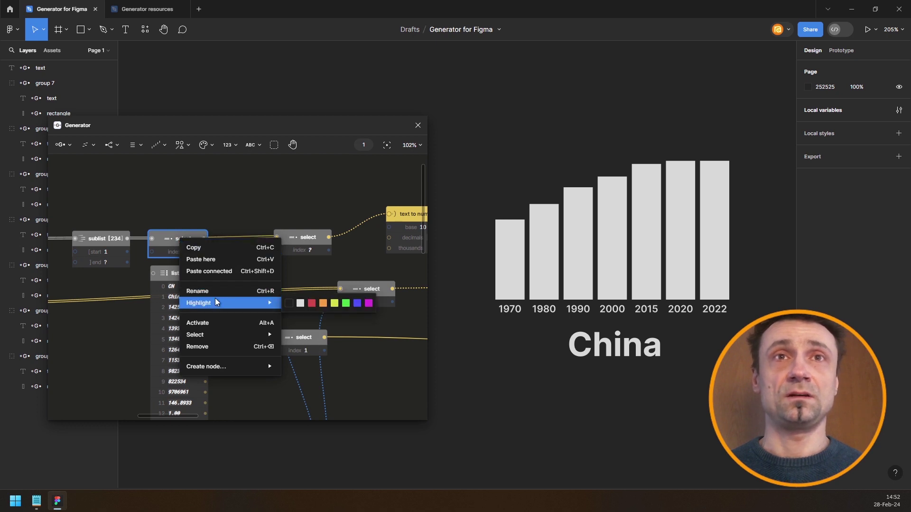
pyautogui.click(324, 308)
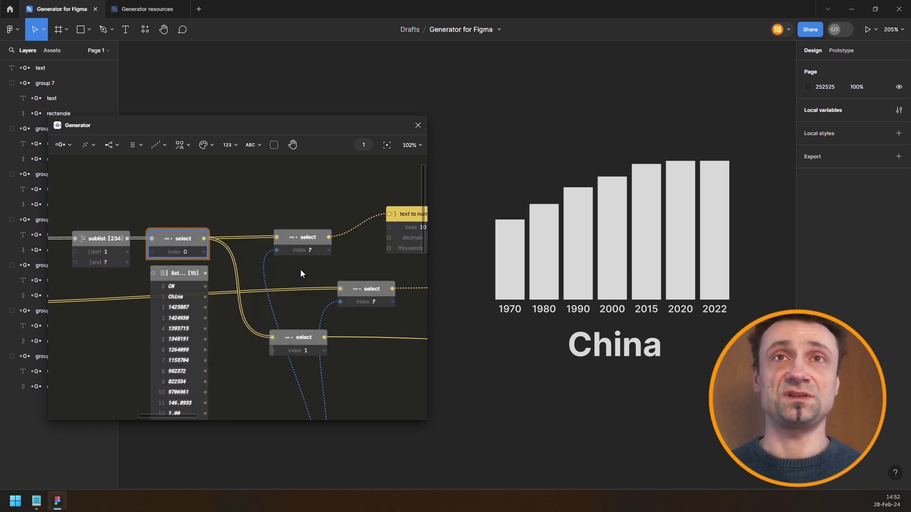
# Set the orange-highlighted select node's index to 6 to chart Brazil
pyautogui.scroll(4, 203, 261)
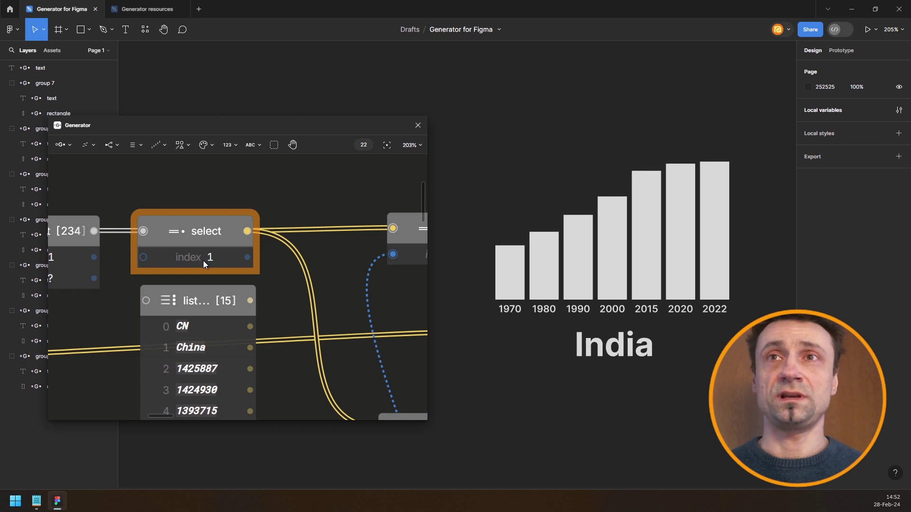
pyautogui.scroll(2, 203, 261)
pyautogui.scroll(3, 203, 260)
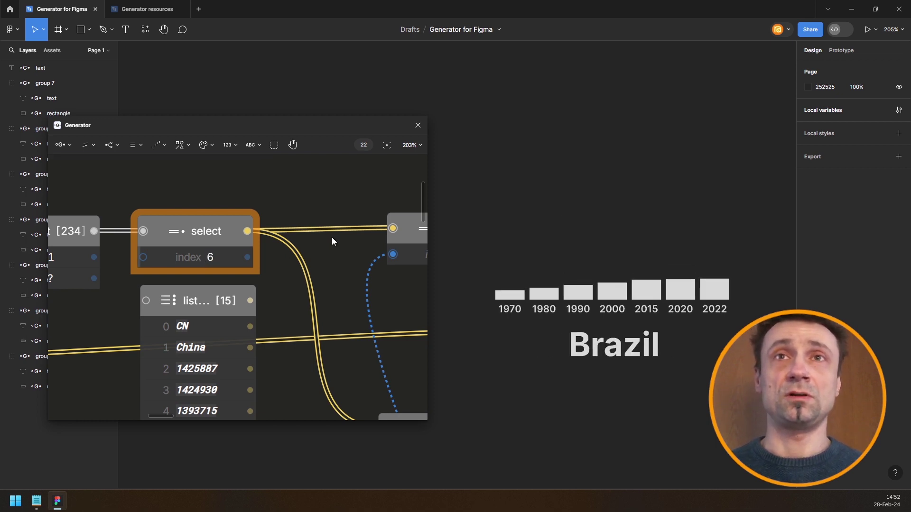
# Set the divisor of the math node after the text to number node to -5000
pyautogui.hscroll(6, 203, 260)
pyautogui.scroll(-3, 179, 257)
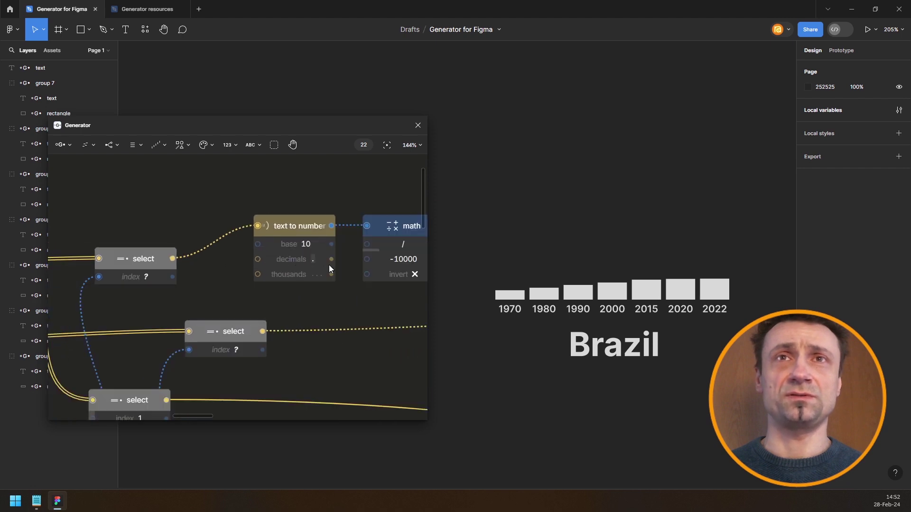
pyautogui.moveTo(332, 268); pyautogui.dragTo(209, 278)
pyautogui.click(302, 274)
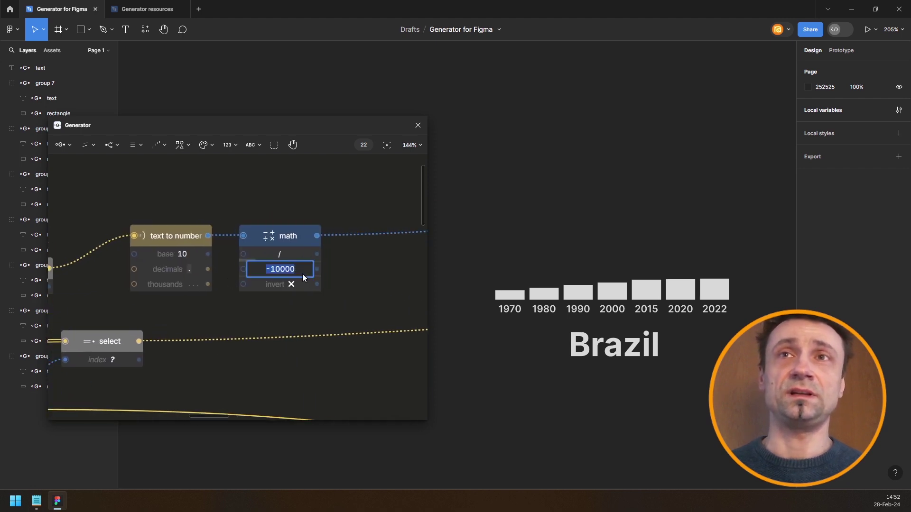
pyautogui.press('Left')
pyautogui.press('Right')
pyautogui.press('Right')
pyautogui.press('Left')
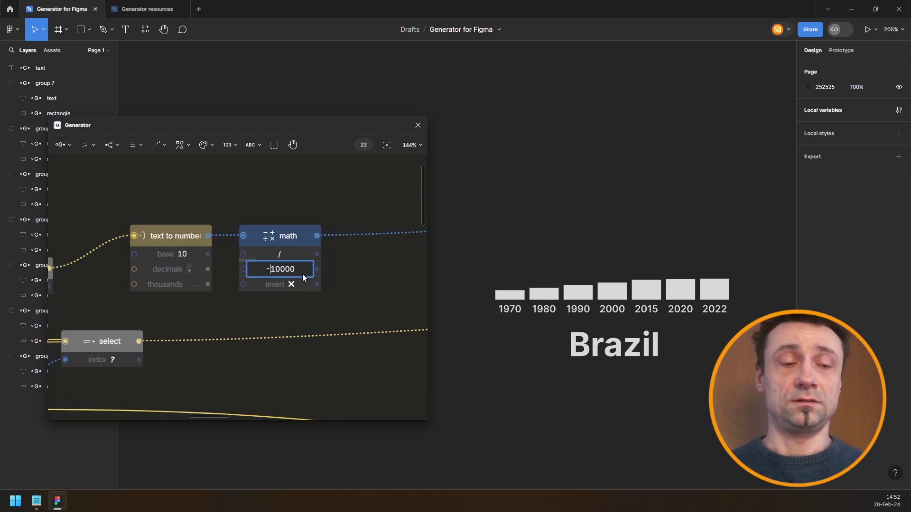
pyautogui.press('Delete')
pyautogui.press('Delete')
pyautogui.write('5')
pyautogui.press('Return')
# Set the bar-height math node's divisor to -4000
pyautogui.click(303, 263)
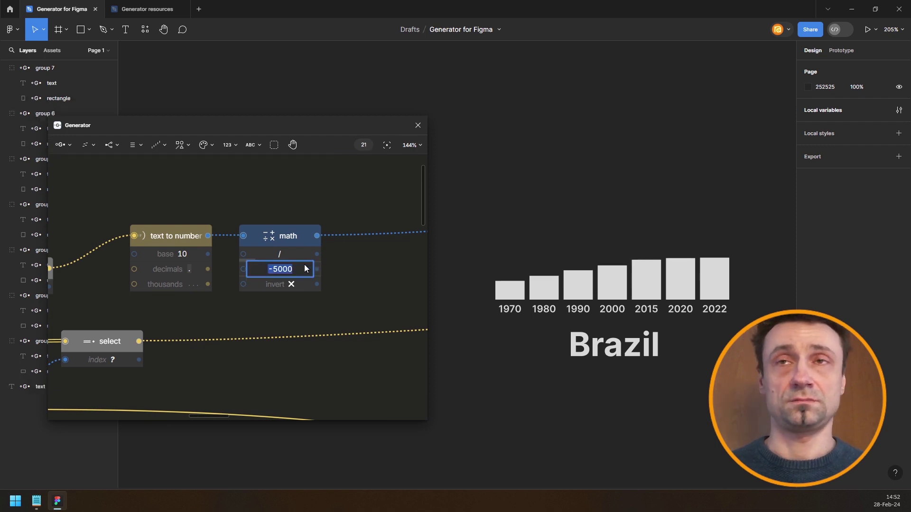
pyautogui.press('Left')
pyautogui.press('Right')
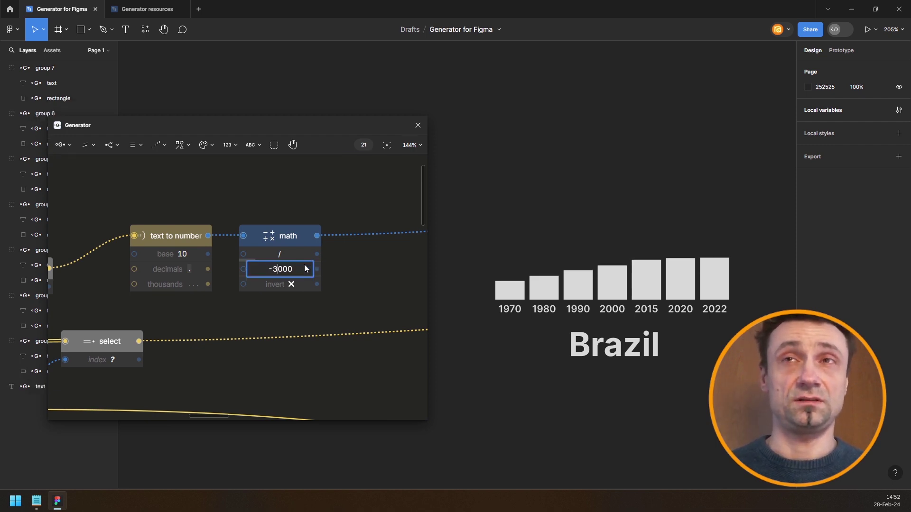
pyautogui.write('4')
pyautogui.press('Return')
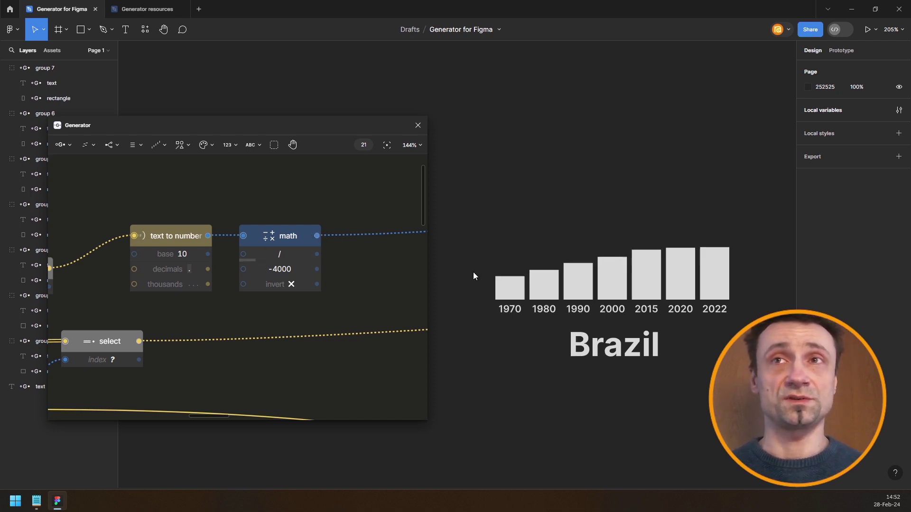
# Set the orange-highlighted select node's index to 1 and inspect the full height of India's bars
pyautogui.scroll(-5, 255, 237)
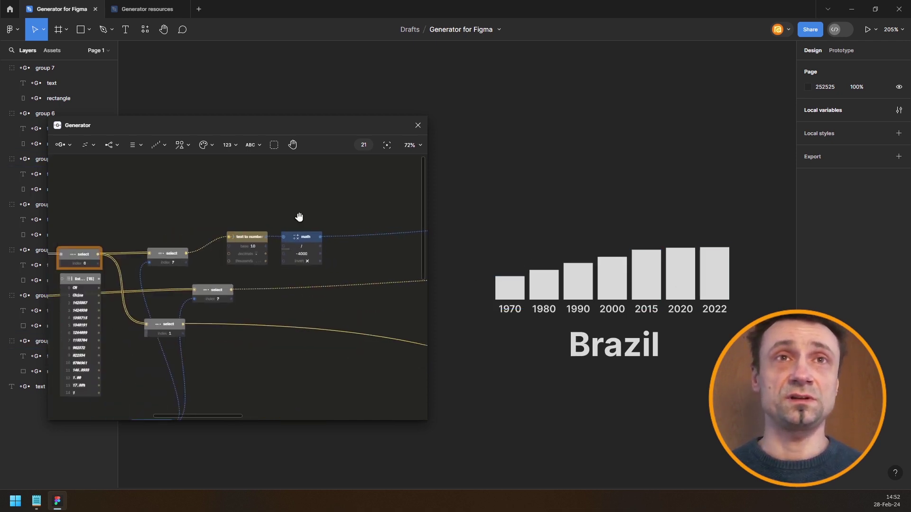
pyautogui.hscroll(-4, 139, 268)
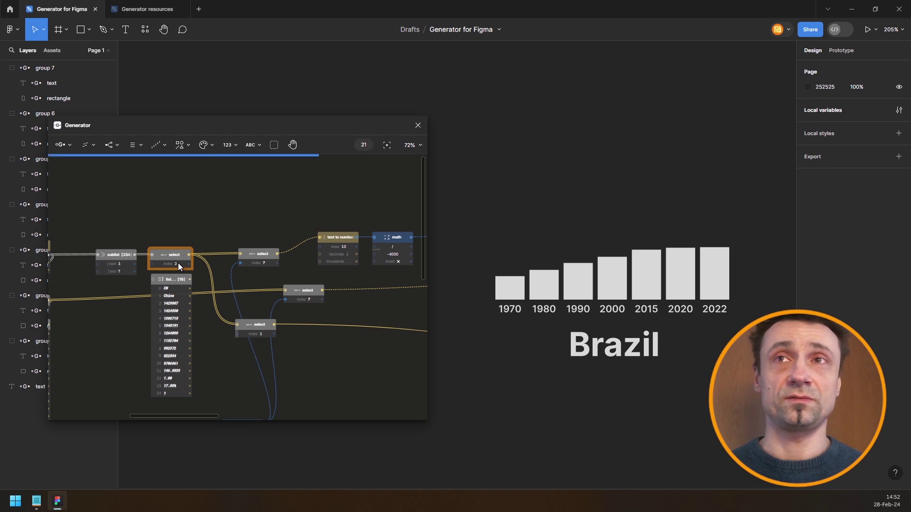
pyautogui.scroll(-1, 178, 264)
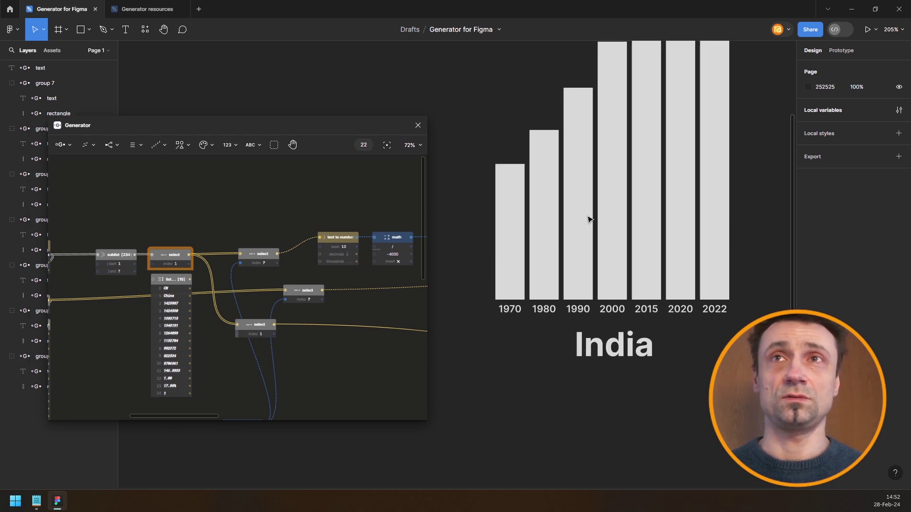
pyautogui.moveTo(505, 98); pyautogui.dragTo(504, 245)
pyautogui.scroll(2, 506, 245)
pyautogui.hscroll(-1, 506, 247)
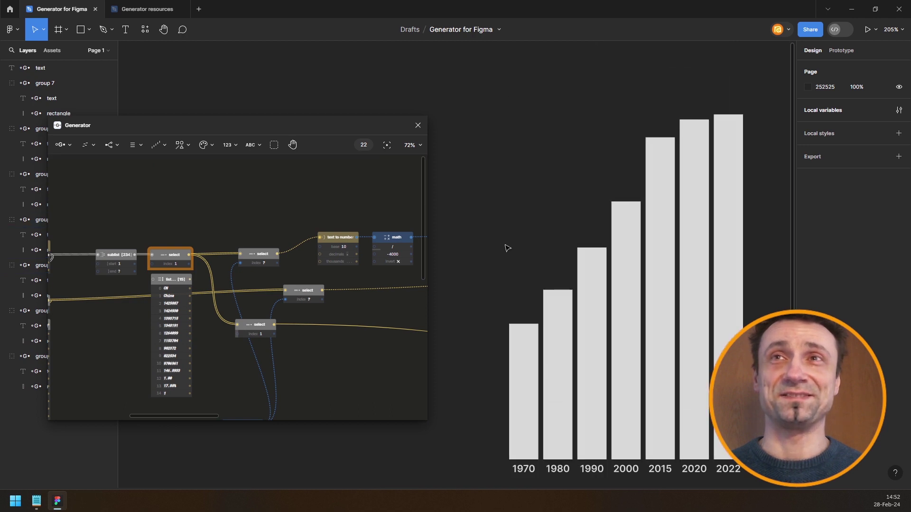
pyautogui.scroll(-3, 508, 167)
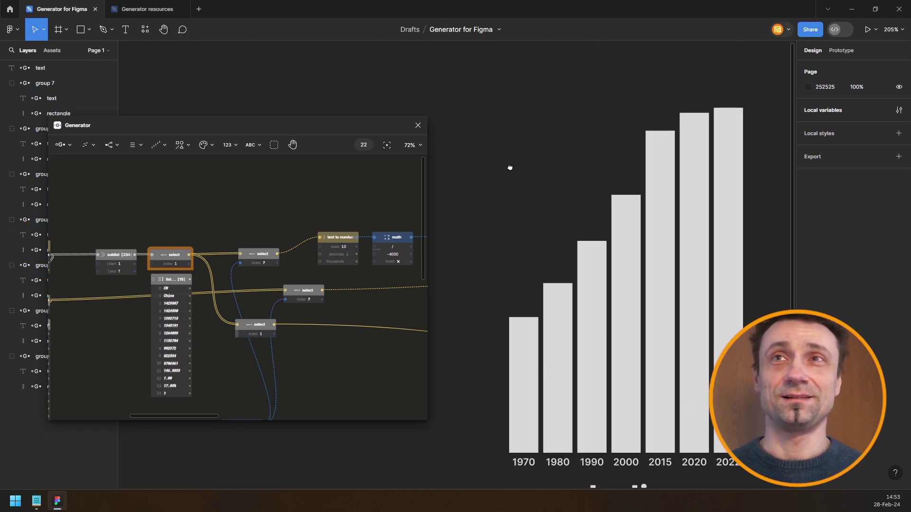
# Set the orange-highlighted select node's index to 0 and bring China's whole chart into view
pyautogui.scroll(-1, 181, 264)
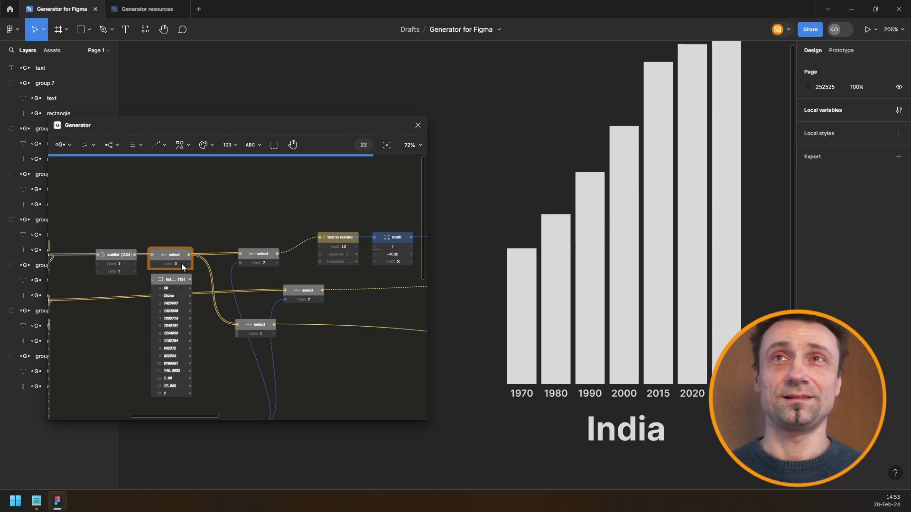
pyautogui.moveTo(501, 155); pyautogui.dragTo(491, 241)
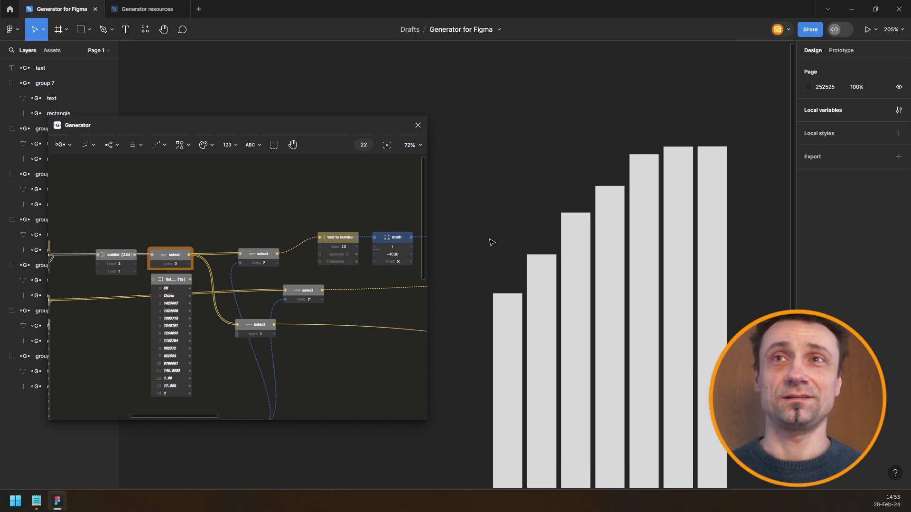
pyautogui.scroll(-2, 491, 240)
pyautogui.moveTo(603, 332); pyautogui.dragTo(604, 271)
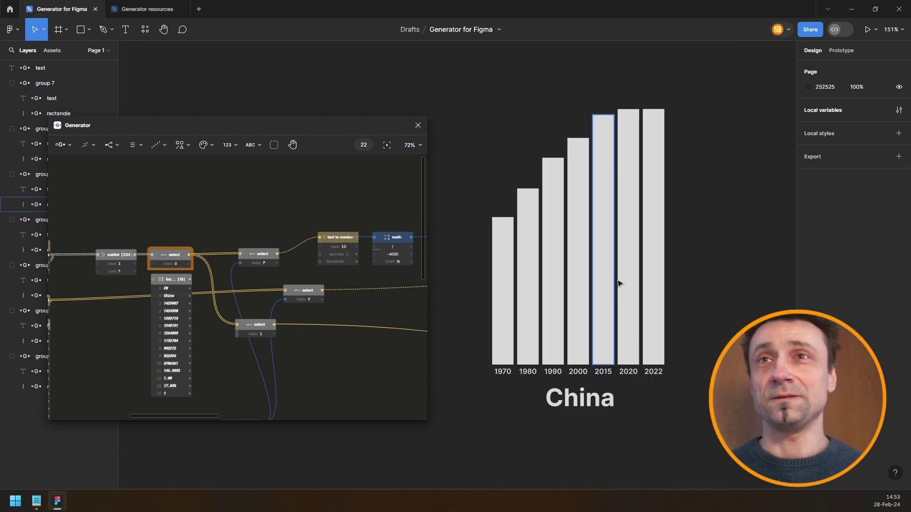
pyautogui.scroll(2, 604, 270)
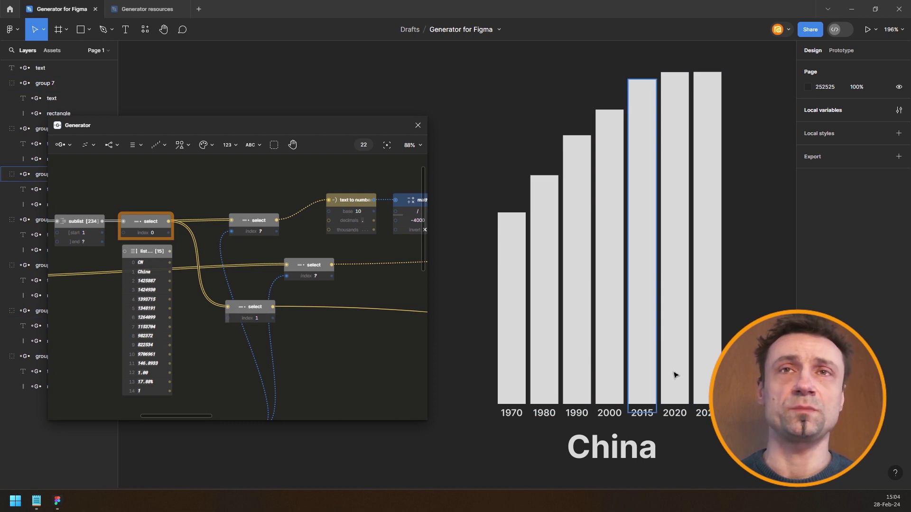
pyautogui.scroll(-5, 244, 268)
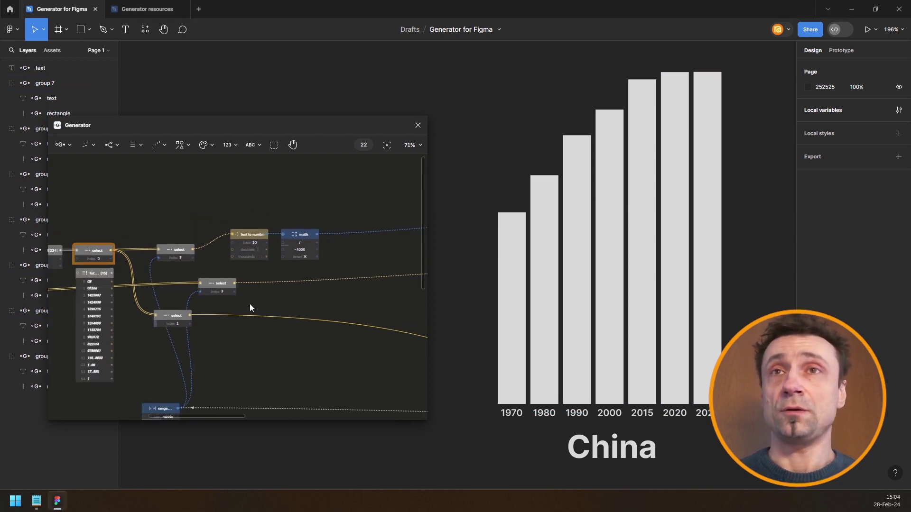
pyautogui.moveTo(238, 337); pyautogui.dragTo(286, 257)
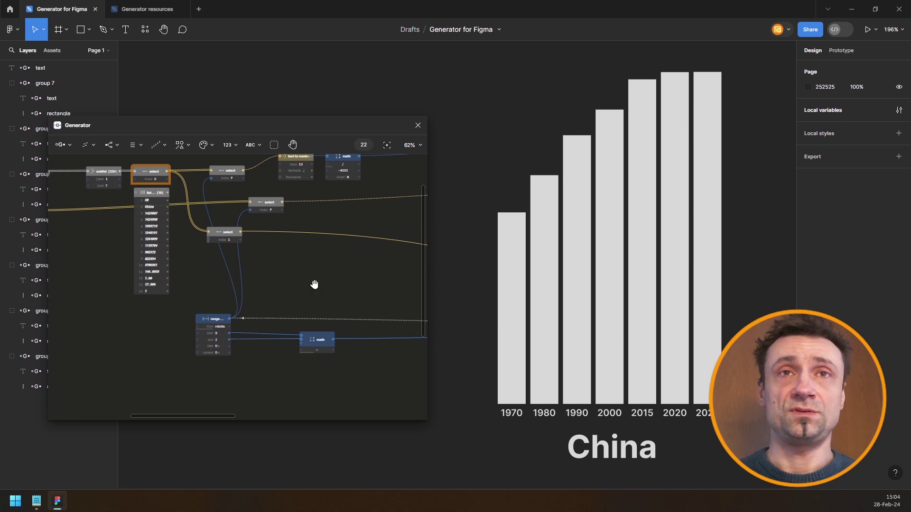
pyautogui.moveTo(315, 284); pyautogui.dragTo(217, 298)
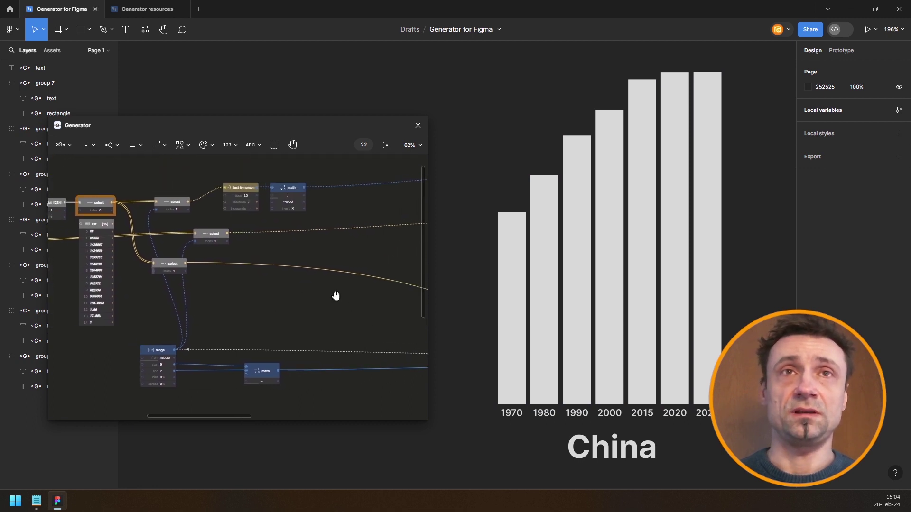
pyautogui.scroll(4, 216, 290)
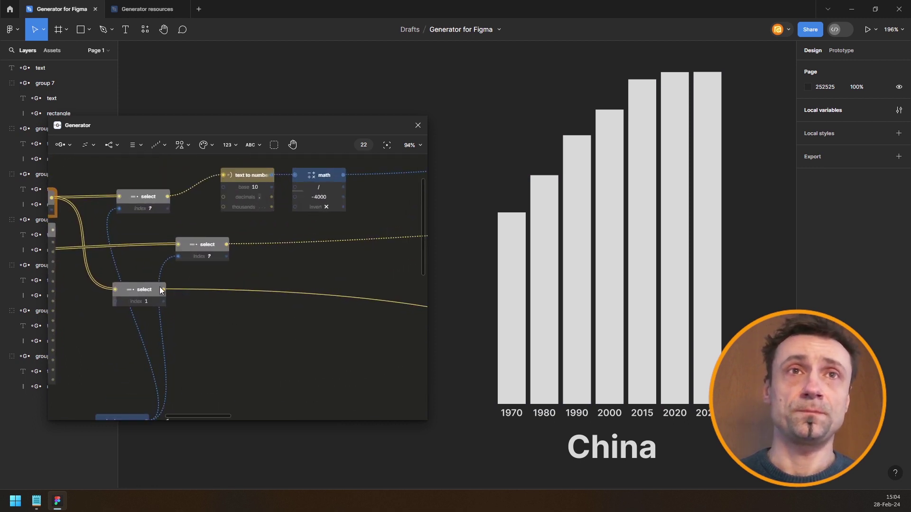
pyautogui.hscroll(-3, 160, 290)
pyautogui.moveTo(340, 316); pyautogui.dragTo(142, 267)
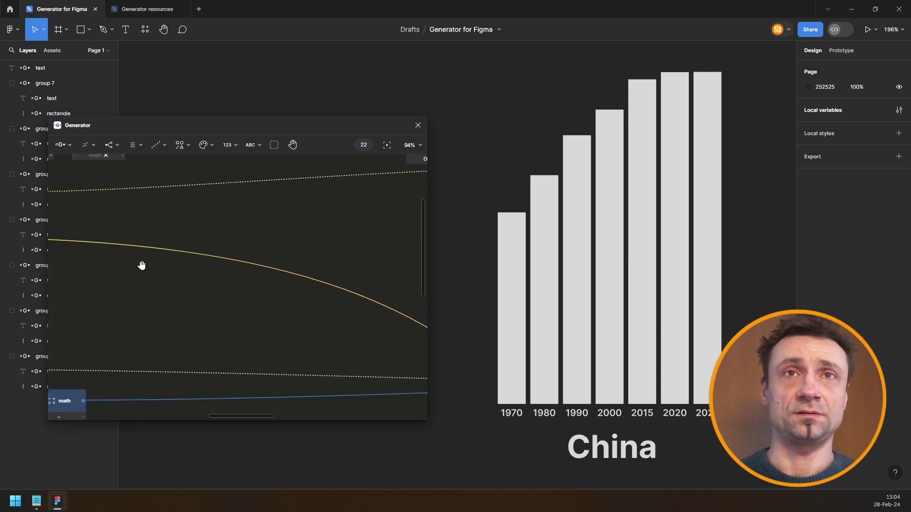
pyautogui.moveTo(242, 275); pyautogui.dragTo(112, 266)
pyautogui.scroll(-8, 137, 269)
pyautogui.scroll(5, 157, 275)
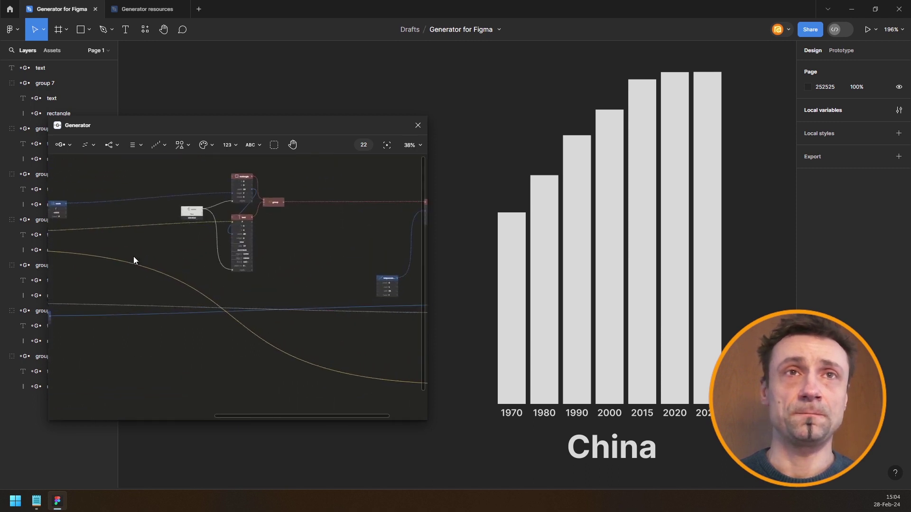
pyautogui.hscroll(-1, 270, 251)
pyautogui.scroll(3, 130, 281)
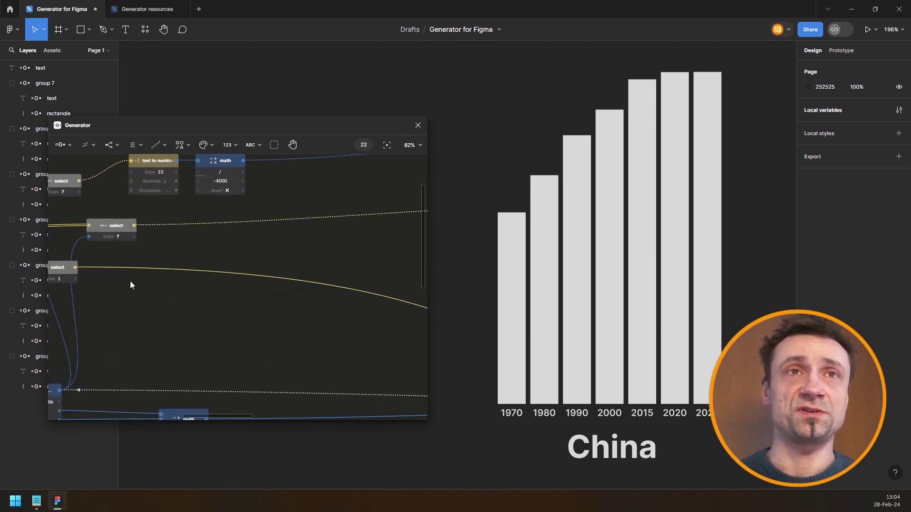
pyautogui.hotkey('ctrl', 'f')
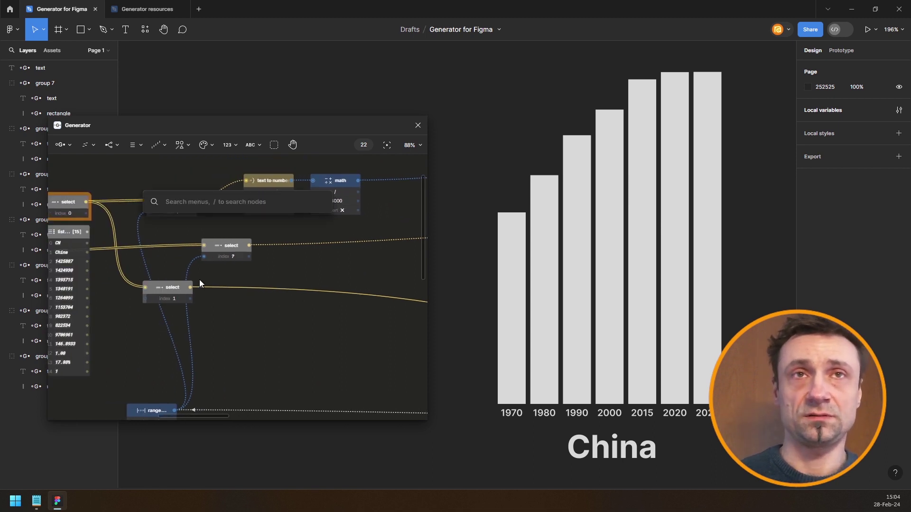
pyautogui.write('text')
pyautogui.press('Down')
pyautogui.press('Down')
pyautogui.press('Down')
pyautogui.press('Down')
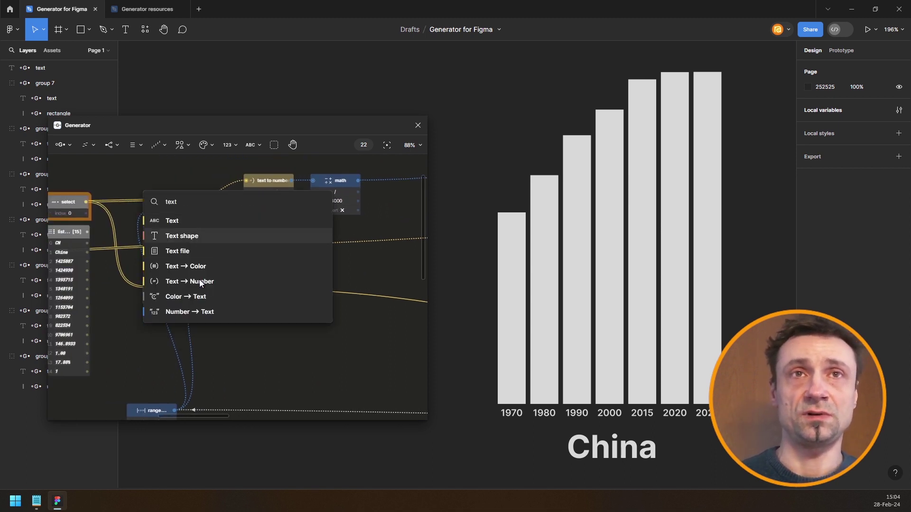
pyautogui.press('Return')
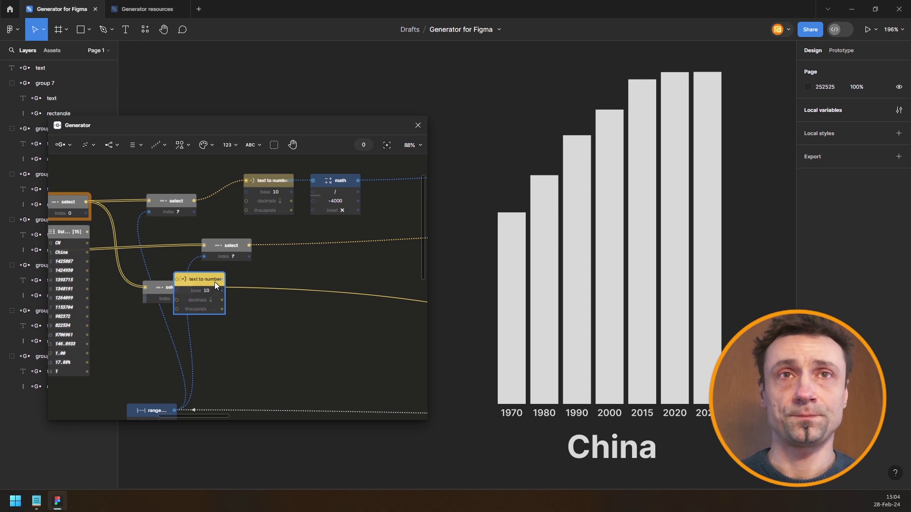
pyautogui.moveTo(214, 282); pyautogui.dragTo(248, 318)
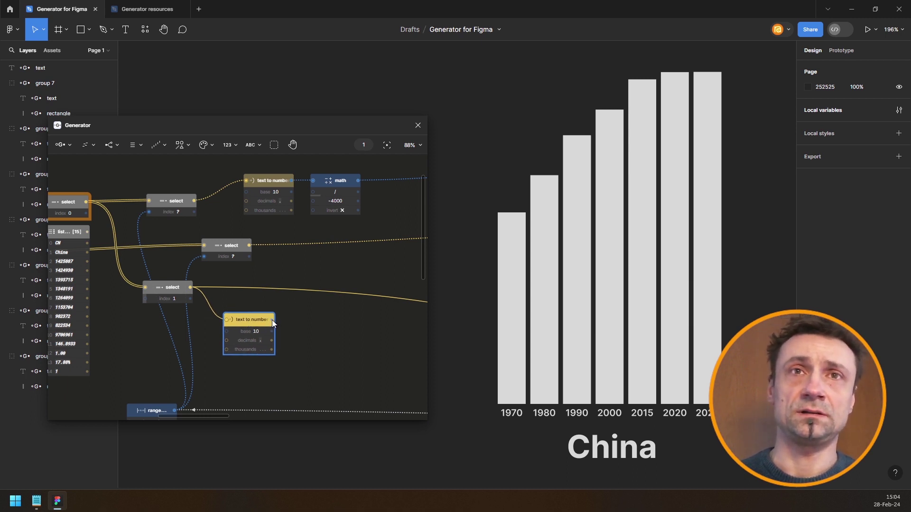
pyautogui.scroll(-2, 265, 314)
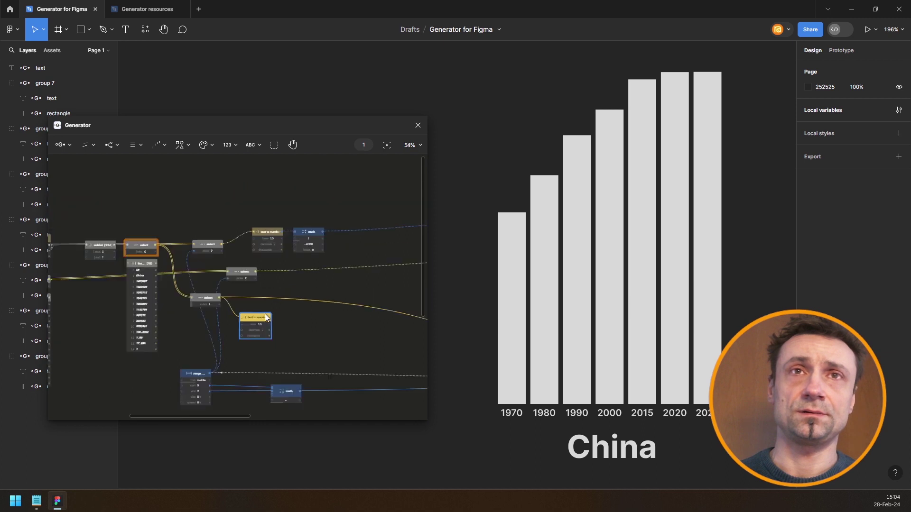
pyautogui.scroll(1, 266, 314)
pyautogui.moveTo(403, 258); pyautogui.dragTo(157, 286)
pyautogui.hscroll(3, 288, 290)
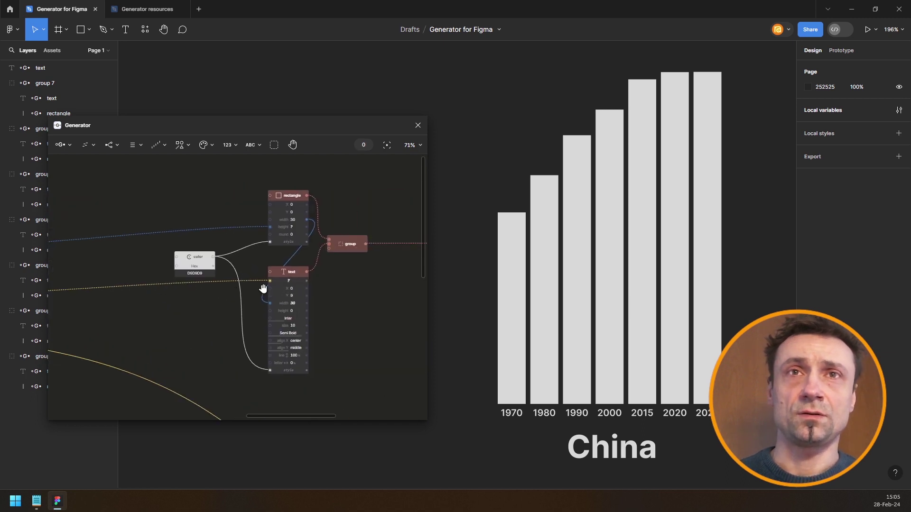
# Add a Text → Number node and connect the output of the select node that feeds the year labels to it
pyautogui.hscroll(-10, 196, 283)
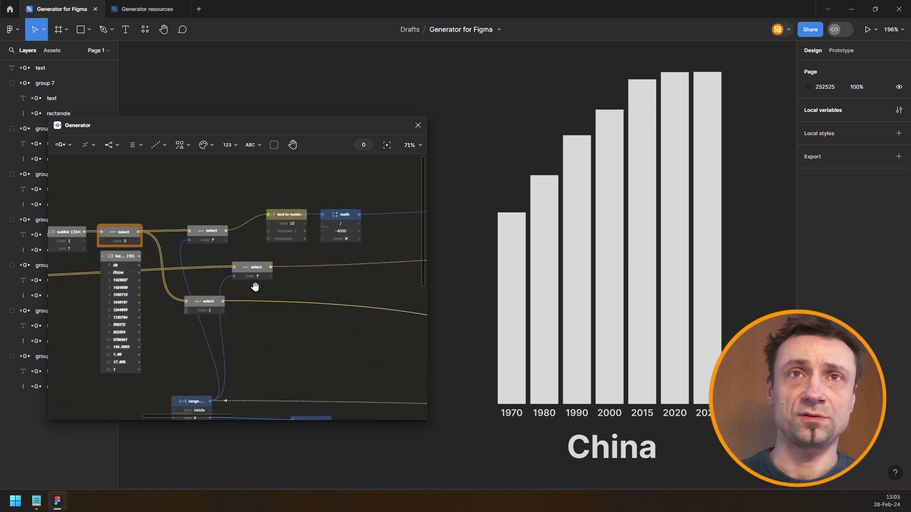
pyautogui.moveTo(255, 287); pyautogui.dragTo(247, 283)
pyautogui.scroll(2, 247, 284)
pyautogui.hotkey('ctrl', '/')
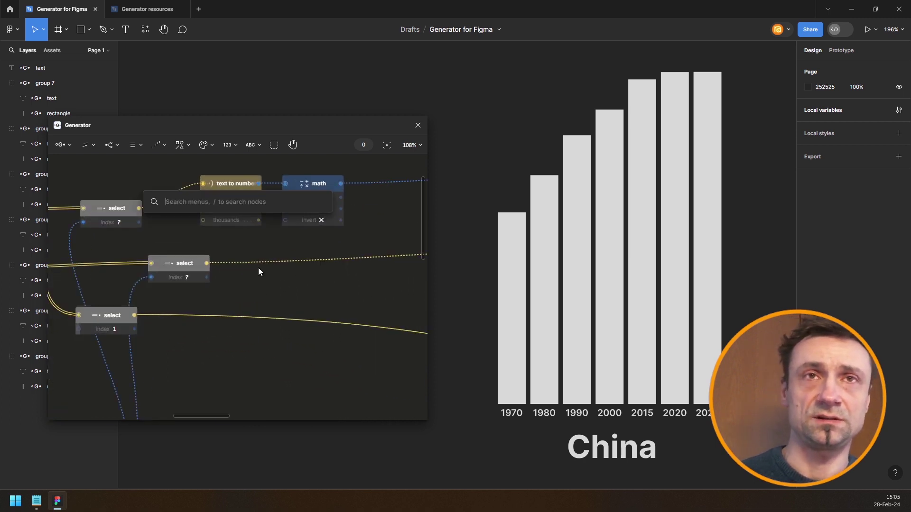
pyautogui.write('text')
pyautogui.press('Down')
pyautogui.press('Down')
pyautogui.press('Down')
pyautogui.press('Down')
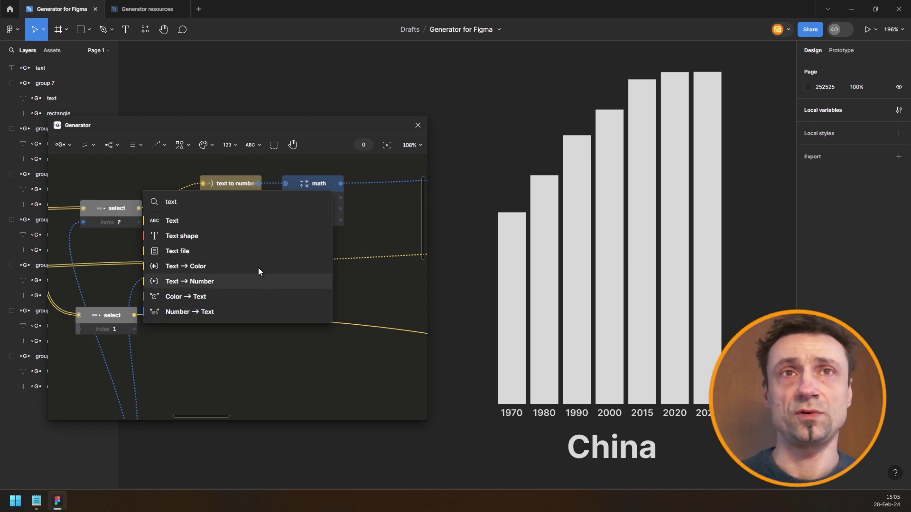
pyautogui.press('Return')
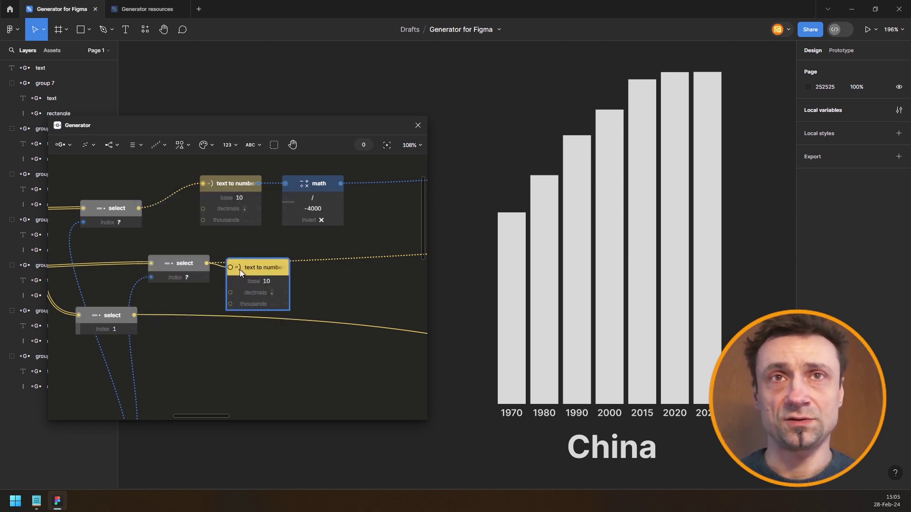
pyautogui.moveTo(258, 266); pyautogui.dragTo(277, 274)
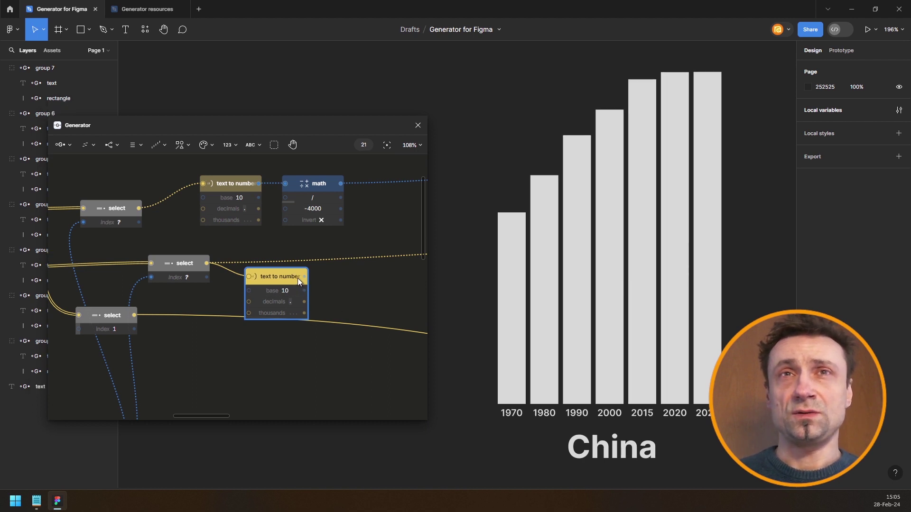
# Move the new text to number node along the graph, past the group node, to just beside the sequence node
pyautogui.moveTo(331, 280); pyautogui.dragTo(268, 278)
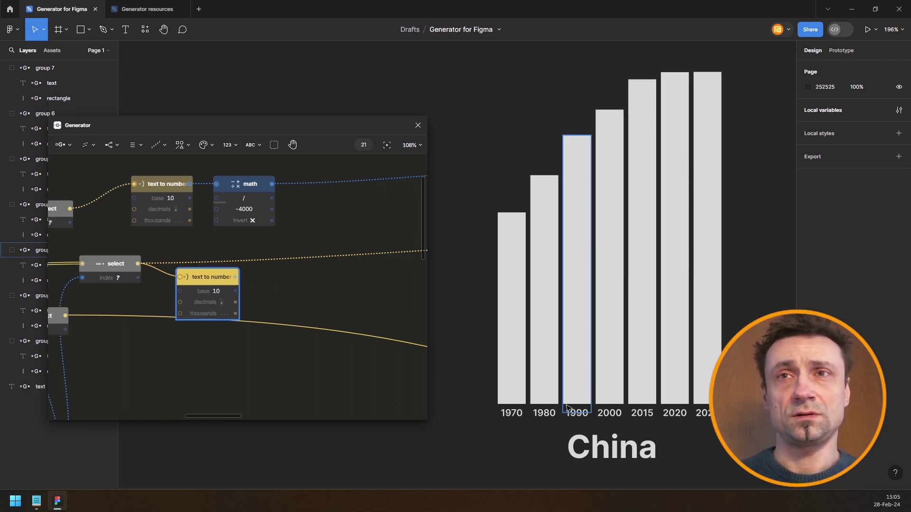
pyautogui.scroll(-1, 278, 294)
pyautogui.scroll(-5, 279, 294)
pyautogui.moveTo(356, 290); pyautogui.dragTo(207, 278)
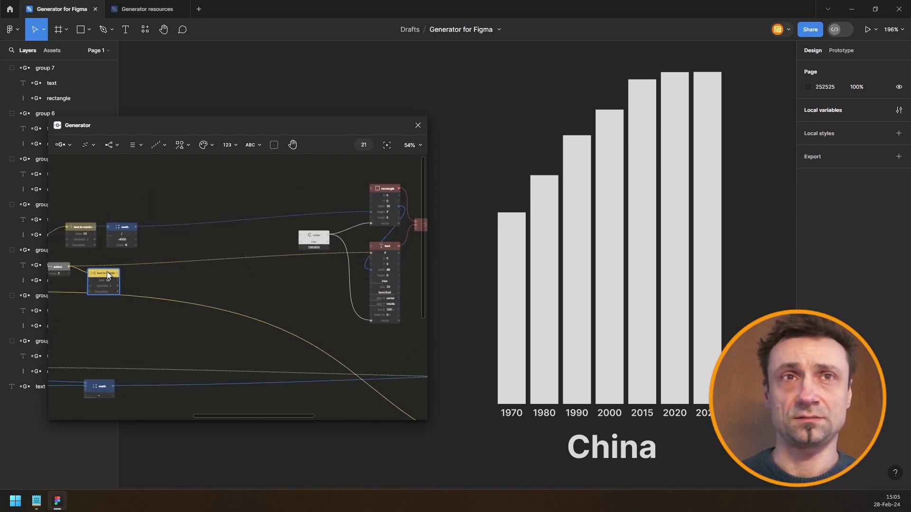
pyautogui.moveTo(110, 272); pyautogui.dragTo(302, 334)
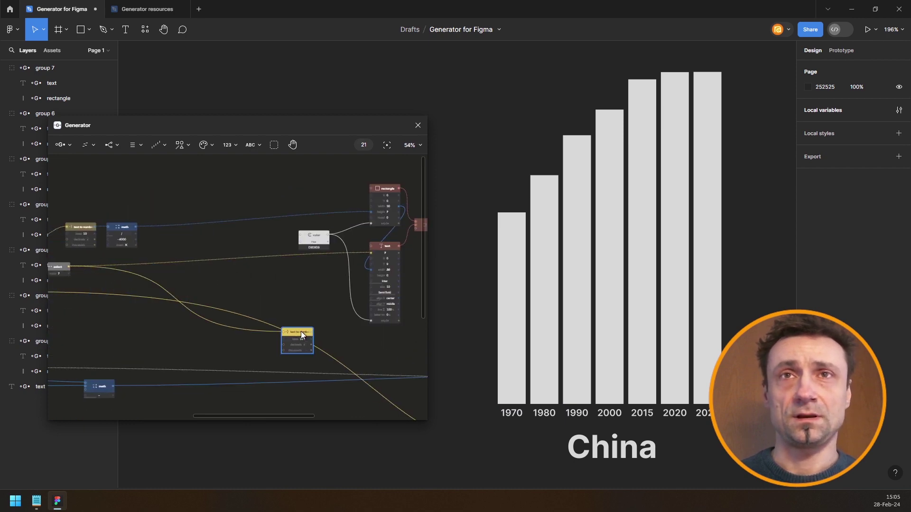
pyautogui.moveTo(241, 272); pyautogui.dragTo(45, 264)
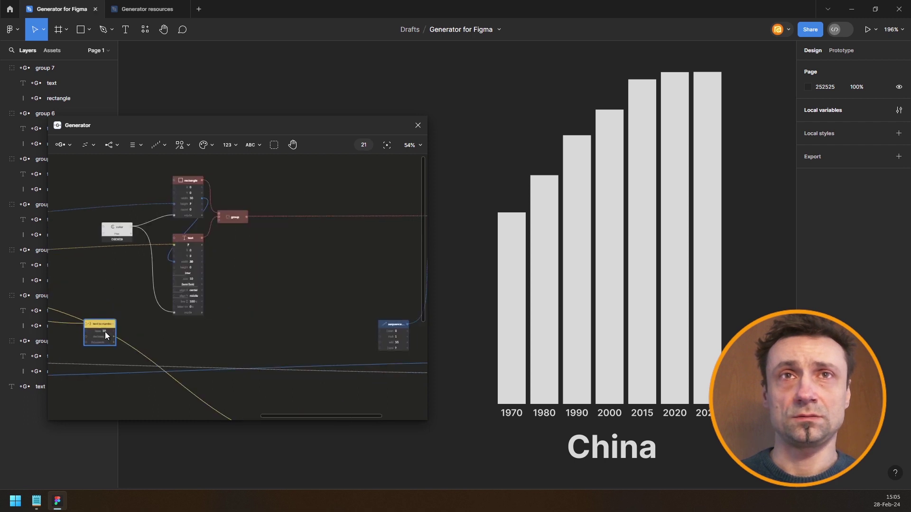
pyautogui.moveTo(105, 332); pyautogui.dragTo(303, 343)
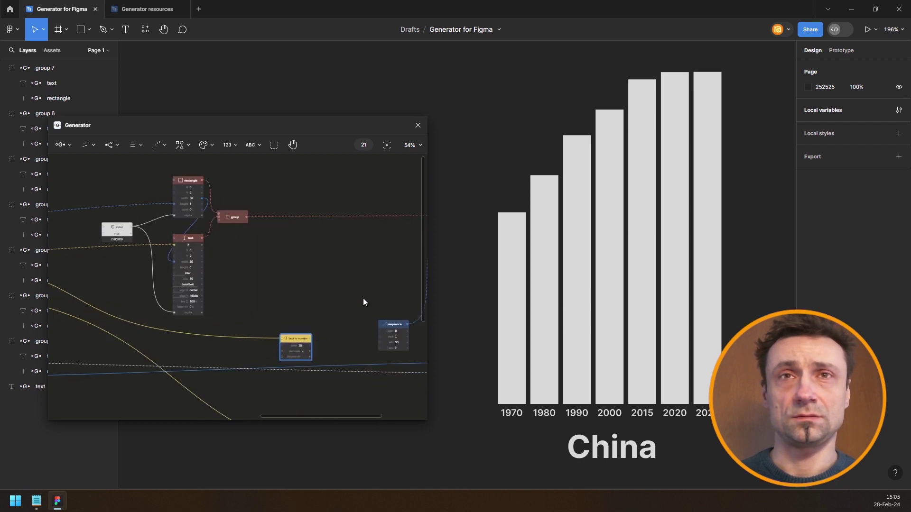
pyautogui.moveTo(363, 298); pyautogui.dragTo(374, 289)
pyautogui.moveTo(378, 253); pyautogui.dragTo(120, 249)
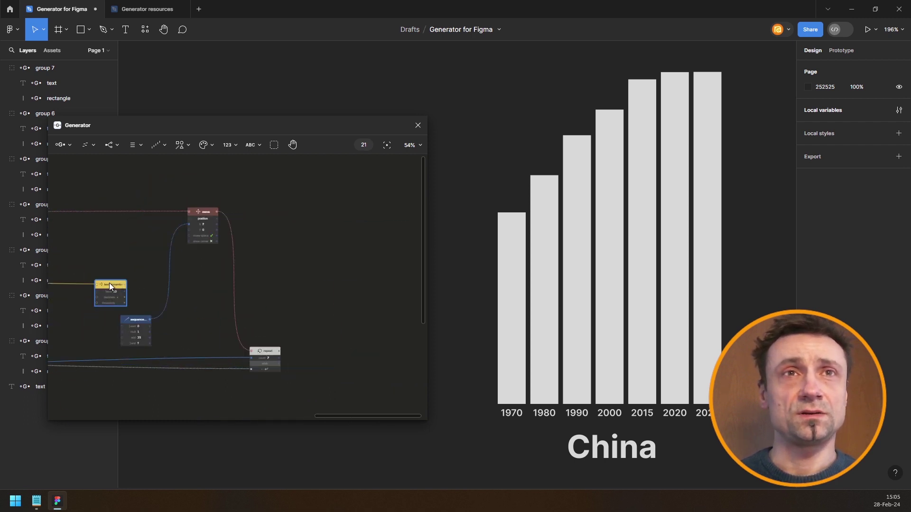
pyautogui.hscroll(-5, 156, 271)
pyautogui.scroll(4, 189, 312)
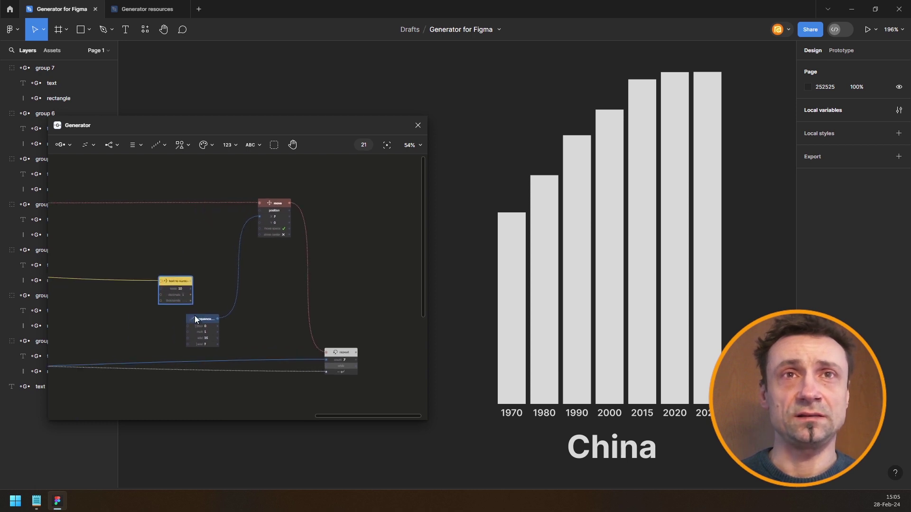
# Delete the sequence node that drives the move node's X position
pyautogui.click(221, 321)
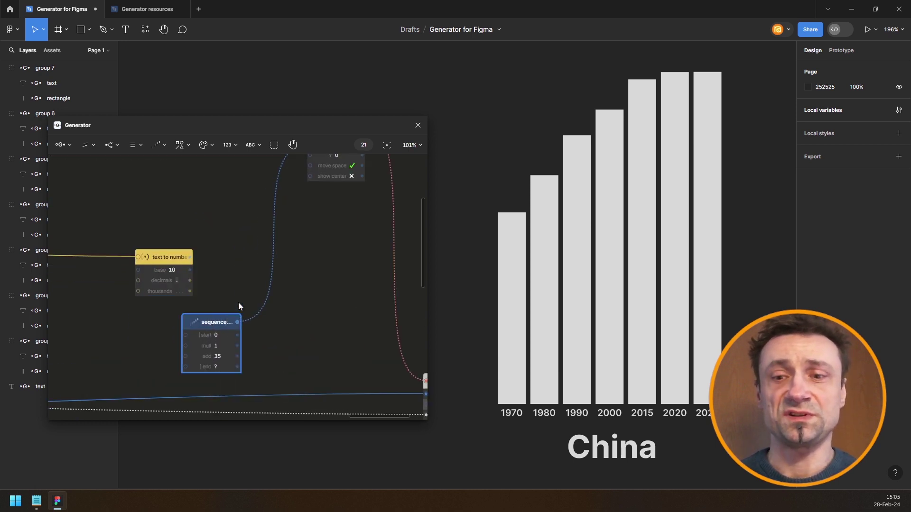
pyautogui.press('Delete')
pyautogui.scroll(2, 209, 251)
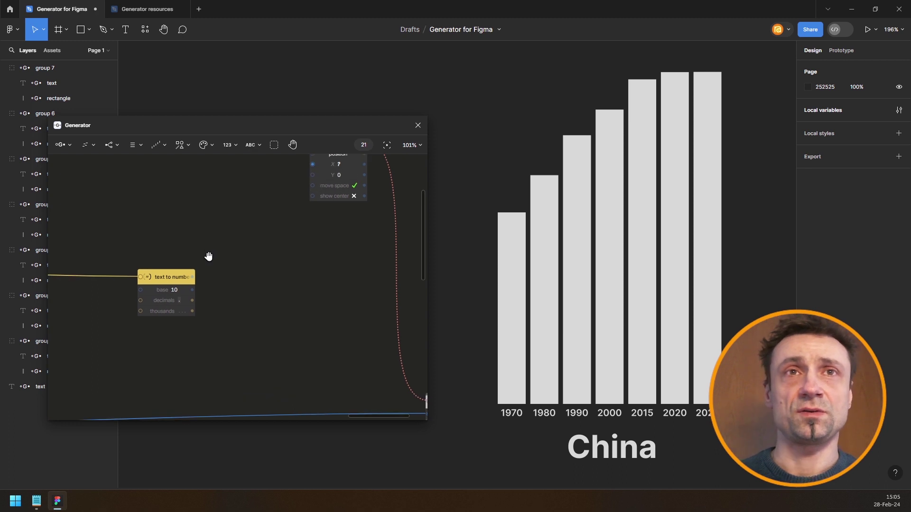
# Add a math node after the text to number node and set it to subtract 1970
pyautogui.click(167, 286)
pyautogui.hotkey('ctrl', '/')
pyautogui.write('math')
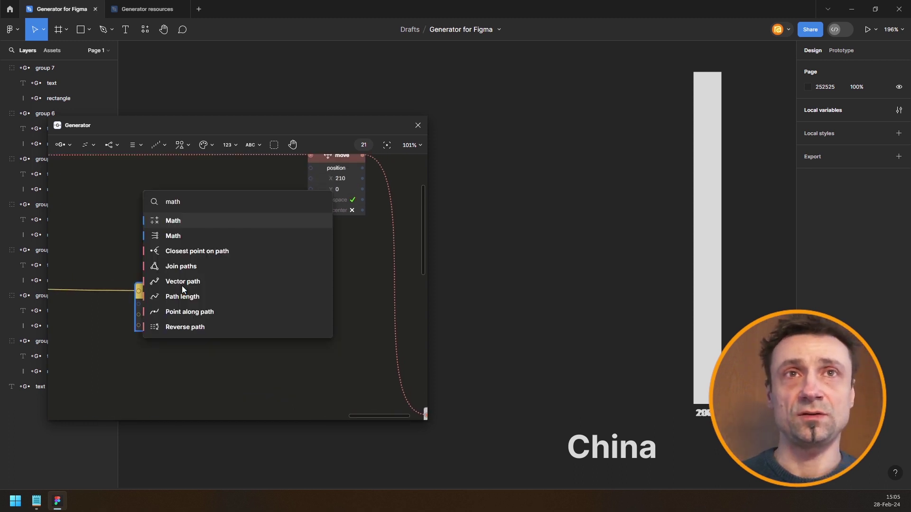
pyautogui.press('Return')
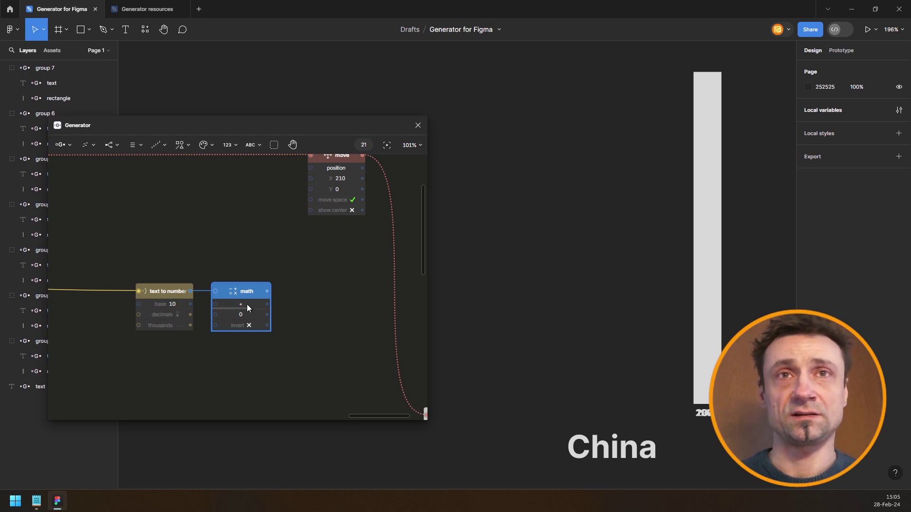
pyautogui.scroll(-1, 247, 304)
pyautogui.click(247, 313)
pyautogui.write('19')
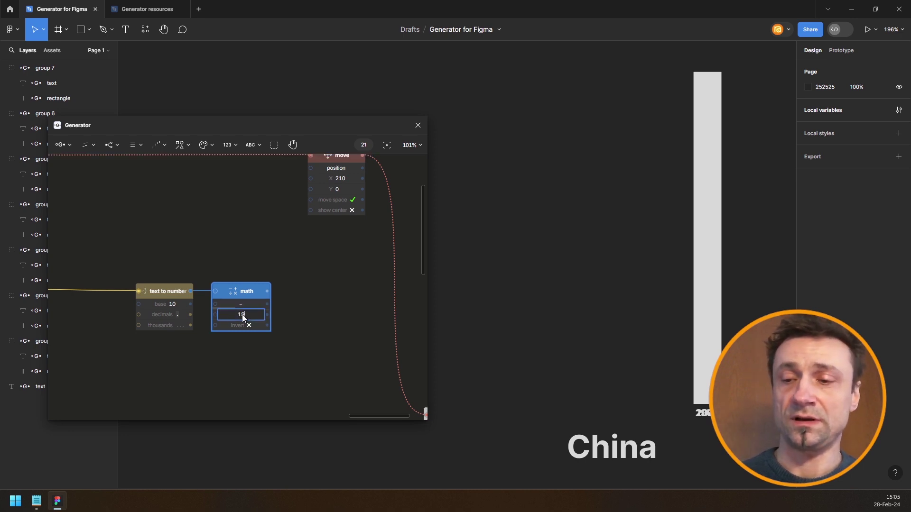
pyautogui.write('40')
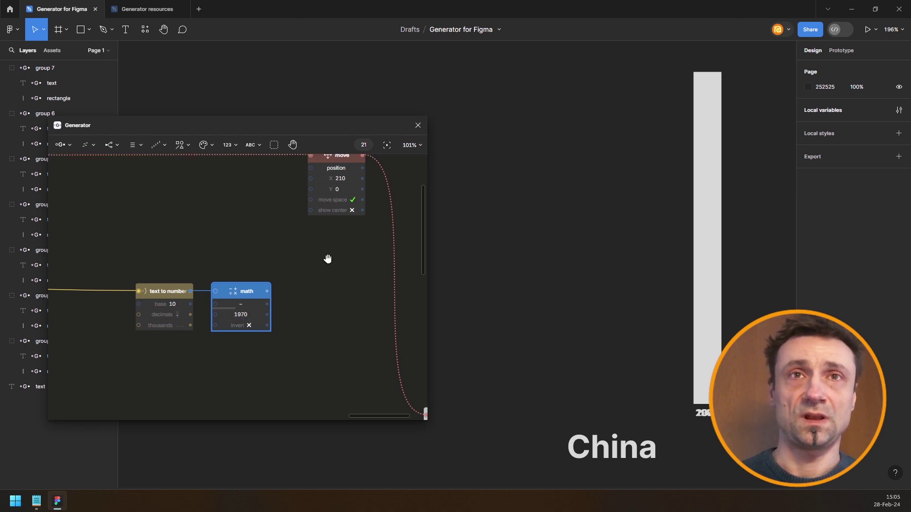
# Connect the output of the math node that subtracts 1970 to the move node's X input
pyautogui.moveTo(216, 269); pyautogui.dragTo(185, 269)
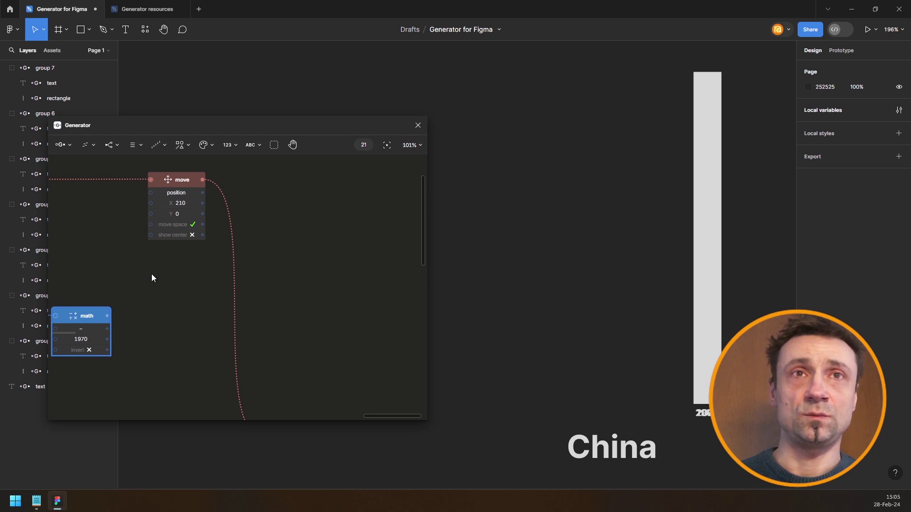
pyautogui.scroll(-1, 153, 275)
pyautogui.scroll(-1, 118, 305)
pyautogui.moveTo(119, 306); pyautogui.dragTo(391, 268)
pyautogui.moveTo(218, 245); pyautogui.dragTo(163, 218)
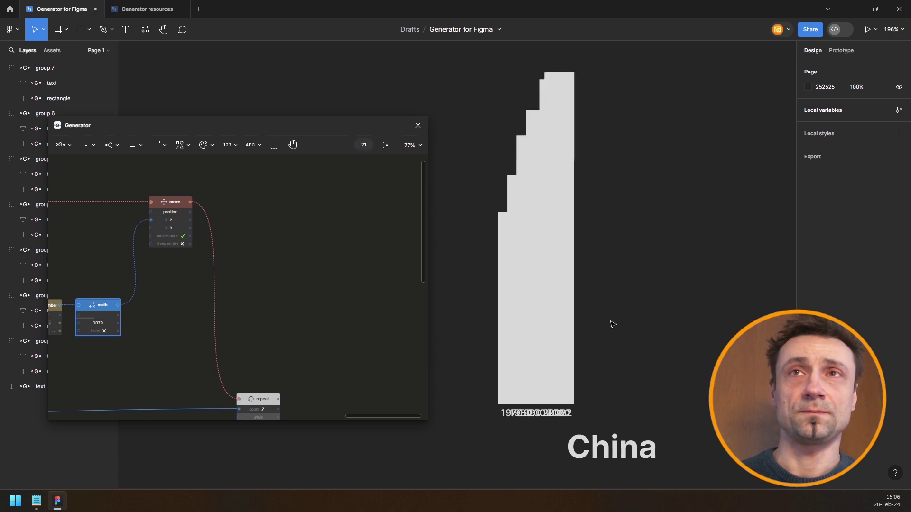
# Insert a second math node between the subtraction and the move node, and set it to multiply by 3
pyautogui.click(104, 327)
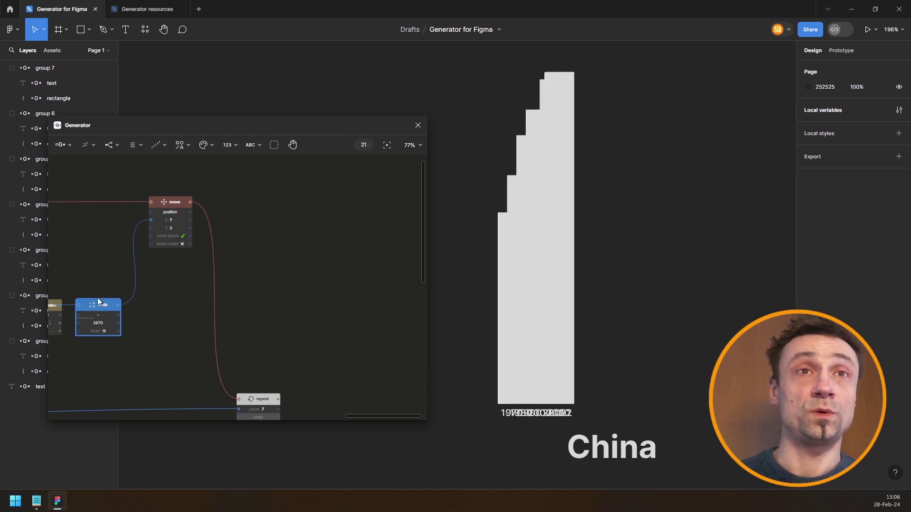
pyautogui.hotkey('ctrl', '/')
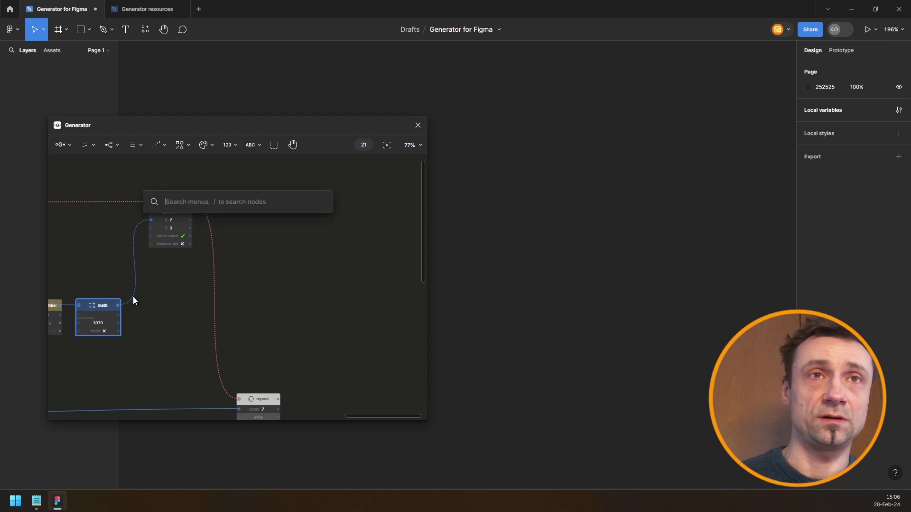
pyautogui.write('math')
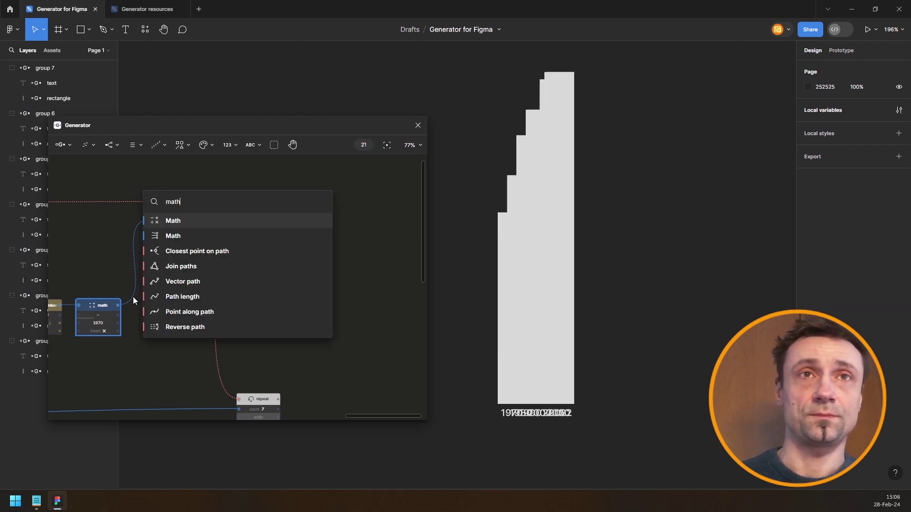
pyautogui.press('Return')
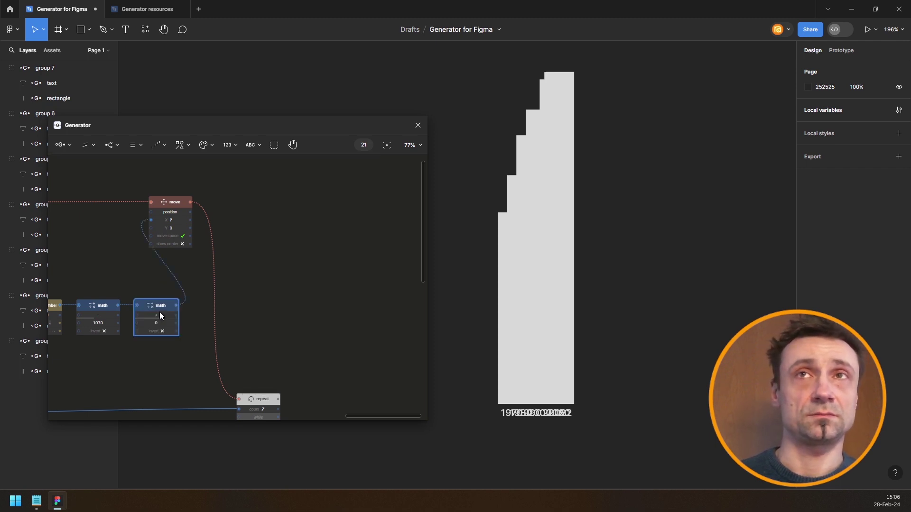
pyautogui.click(163, 316)
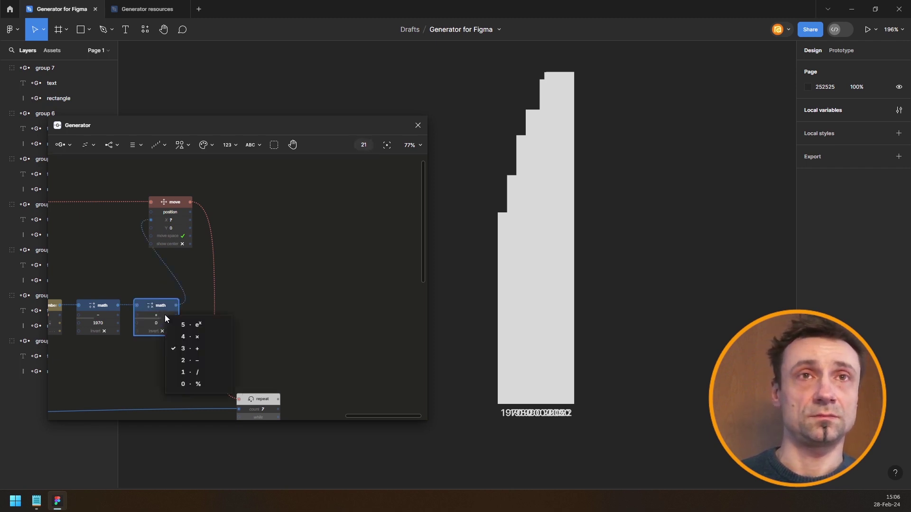
pyautogui.click(182, 334)
pyautogui.scroll(2, 163, 324)
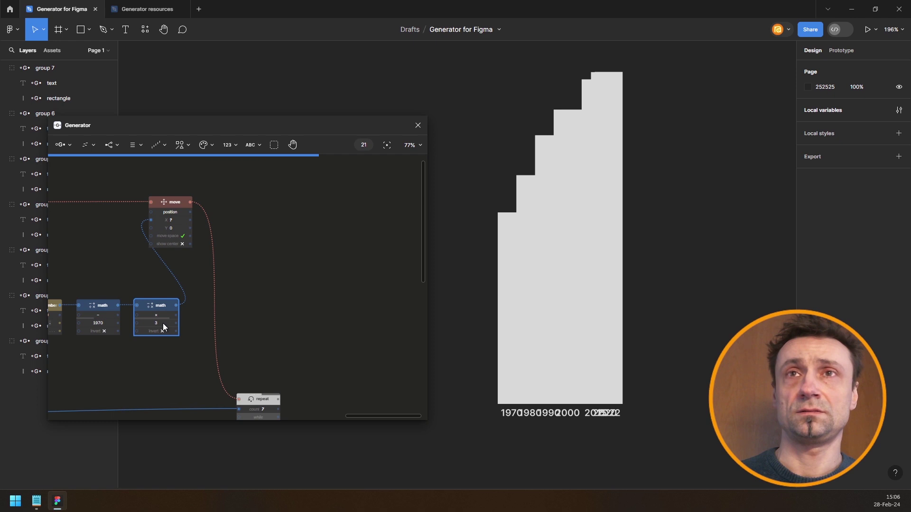
# Raise the multiplier of the math node that feeds the move node's X position to 5
pyautogui.scroll(1, 163, 323)
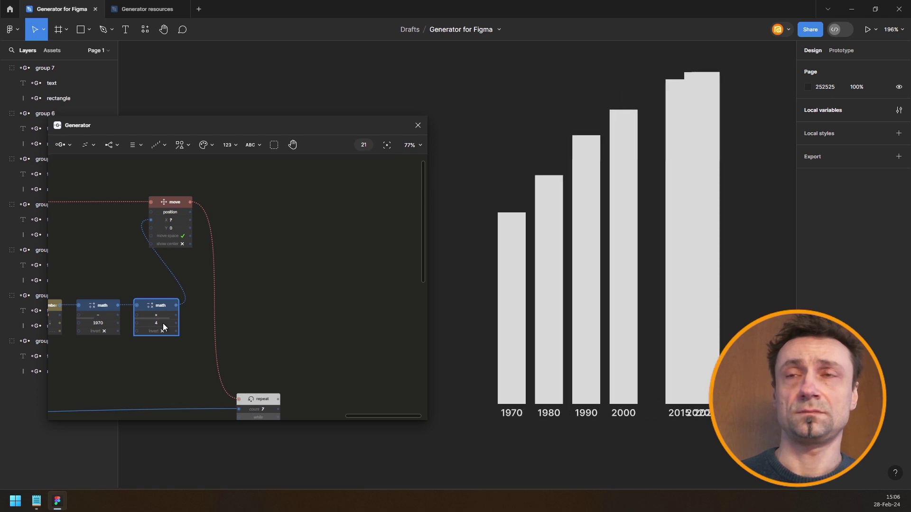
pyautogui.scroll(1, 164, 323)
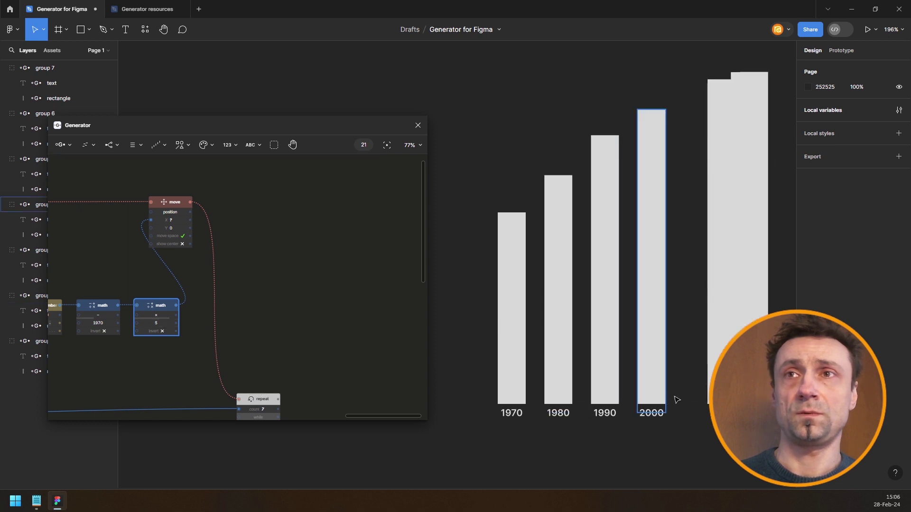
pyautogui.moveTo(684, 385); pyautogui.dragTo(662, 369)
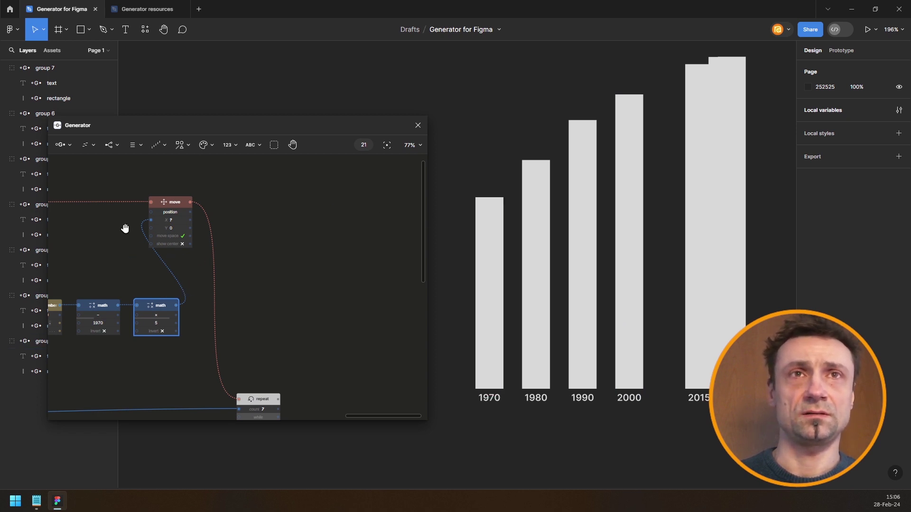
# Set the rectangle node's width to 10
pyautogui.moveTo(125, 229); pyautogui.dragTo(343, 216)
pyautogui.moveTo(165, 229); pyautogui.dragTo(265, 252)
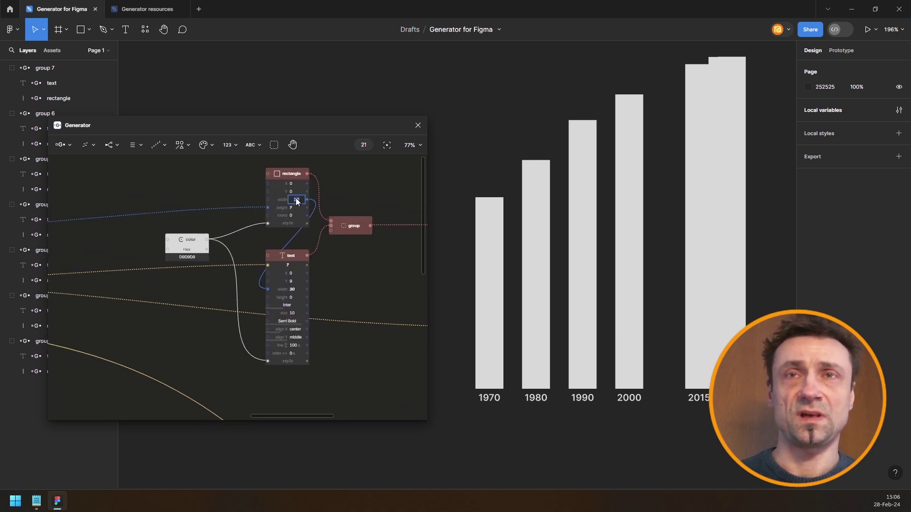
pyautogui.write('10')
pyautogui.press('Return')
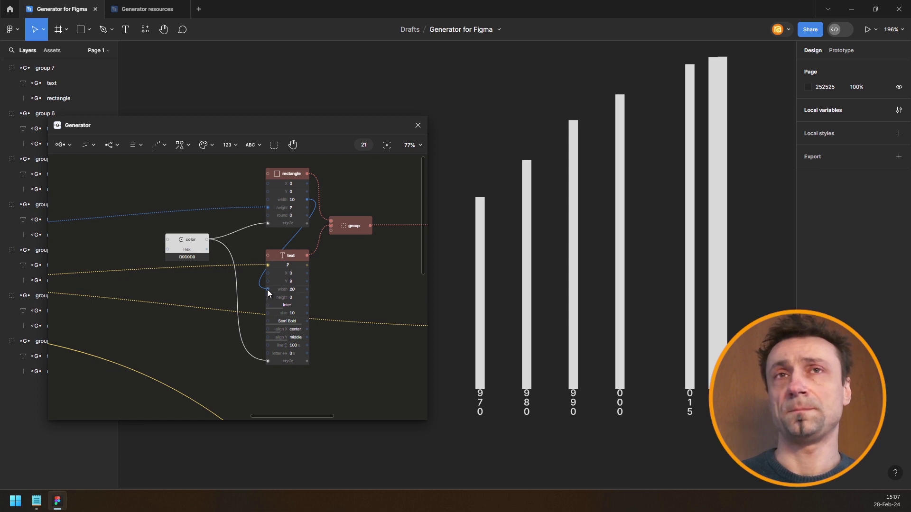
# Disconnect the width input of the year label's text node and set the rectangle node's width to 5
pyautogui.moveTo(267, 289); pyautogui.dragTo(254, 225)
pyautogui.write('9')
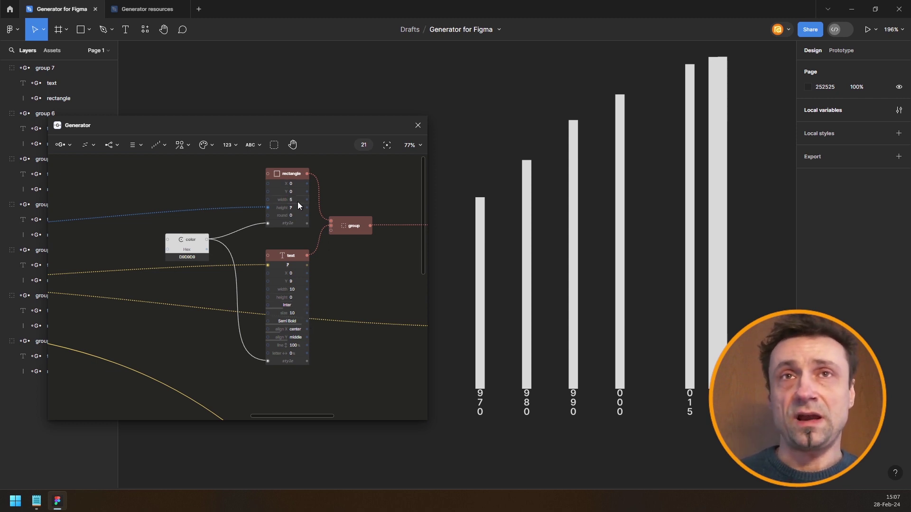
pyautogui.write('5')
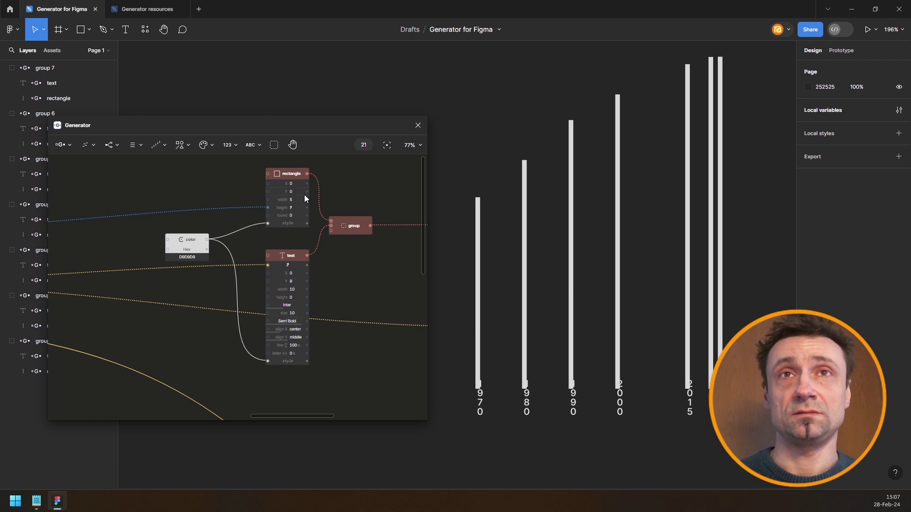
# Connect the rectangle node's width to the year label text node's width input, and set that text node's Y to 26
pyautogui.moveTo(307, 199); pyautogui.dragTo(292, 288)
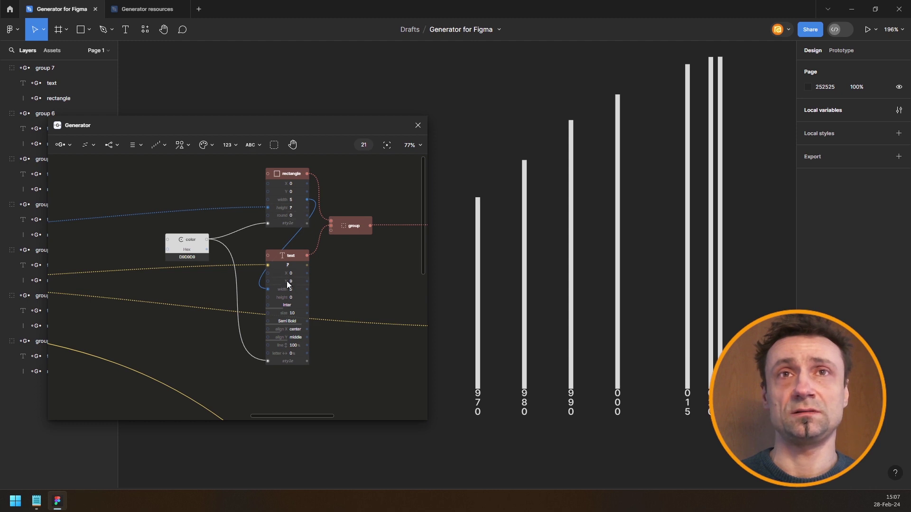
pyautogui.moveTo(291, 281); pyautogui.dragTo(299, 281)
pyautogui.moveTo(644, 225); pyautogui.dragTo(673, 240)
pyautogui.scroll(-5, 678, 260)
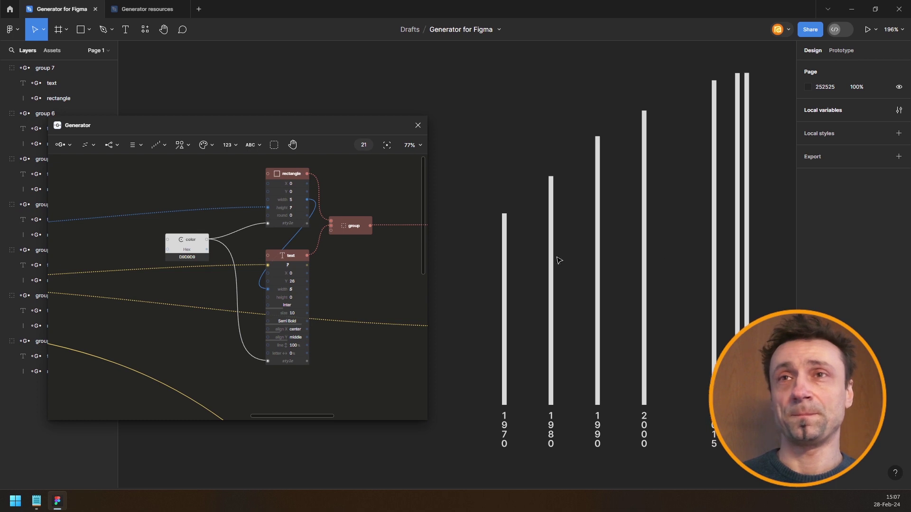
# Select the repeat node and the country name's text node and join their outputs with a Combine node
pyautogui.scroll(-3, 355, 278)
pyautogui.hscroll(5, 202, 278)
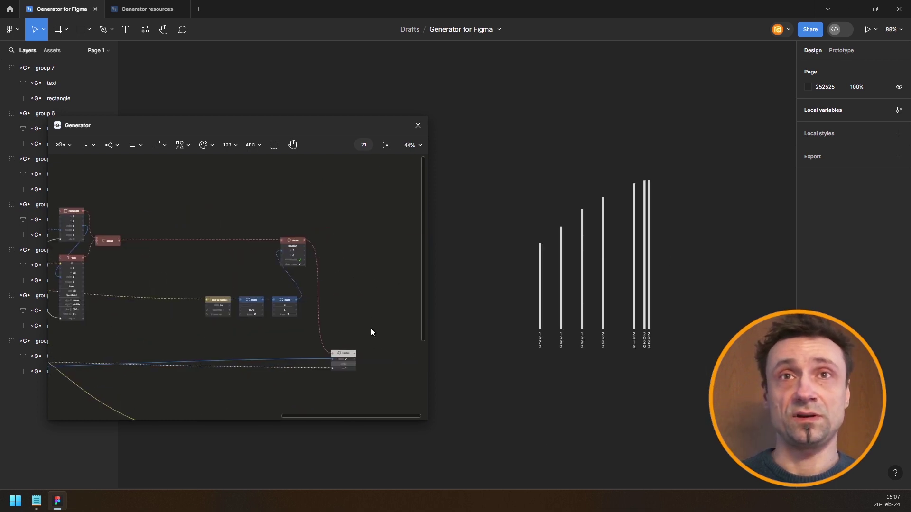
pyautogui.click(342, 356)
pyautogui.scroll(-3, 347, 322)
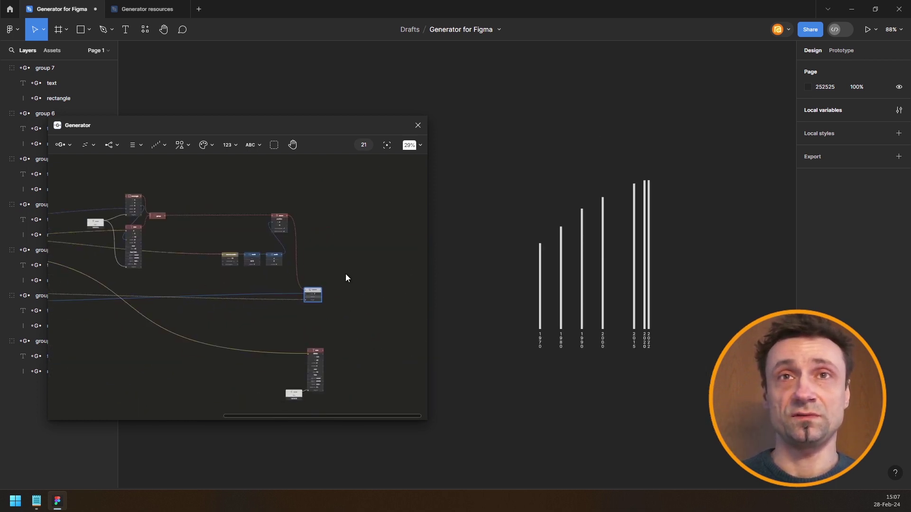
pyautogui.moveTo(347, 262); pyautogui.dragTo(305, 360)
pyautogui.hotkey('ctrl', 'f')
pyautogui.write('co')
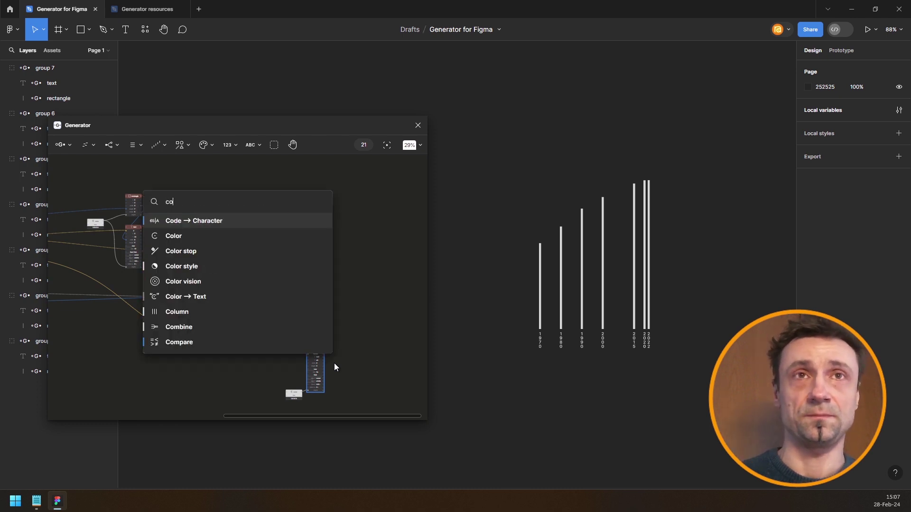
pyautogui.write('mb')
pyautogui.press('Return')
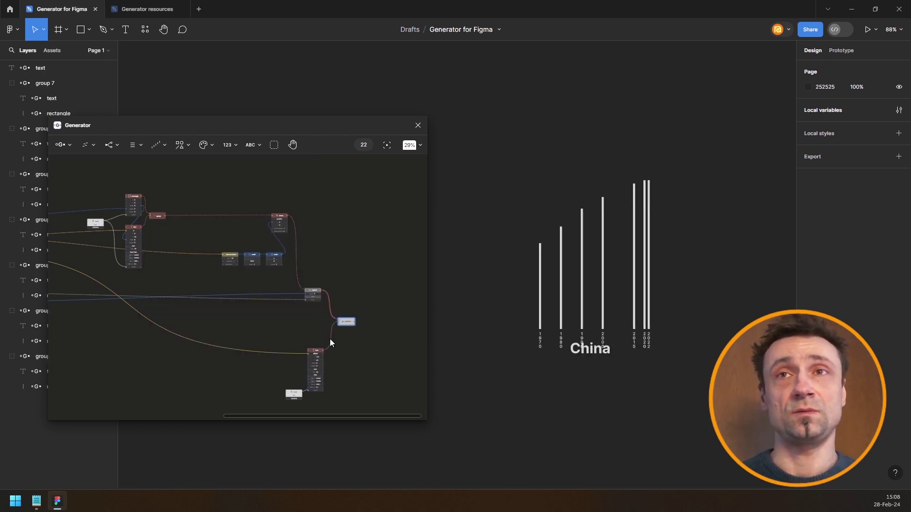
# Change the font style of the country name's text node to Medium
pyautogui.scroll(4, 327, 361)
pyautogui.scroll(4, 576, 353)
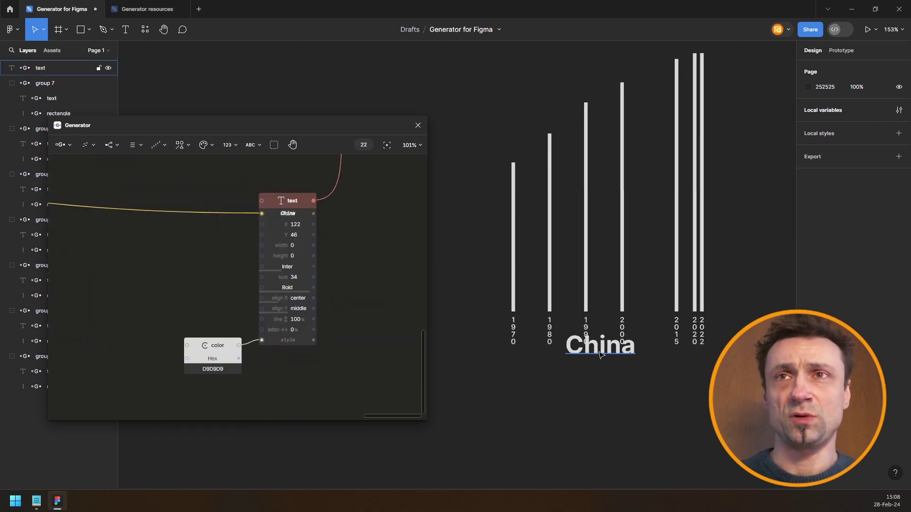
pyautogui.moveTo(321, 355); pyautogui.dragTo(310, 312)
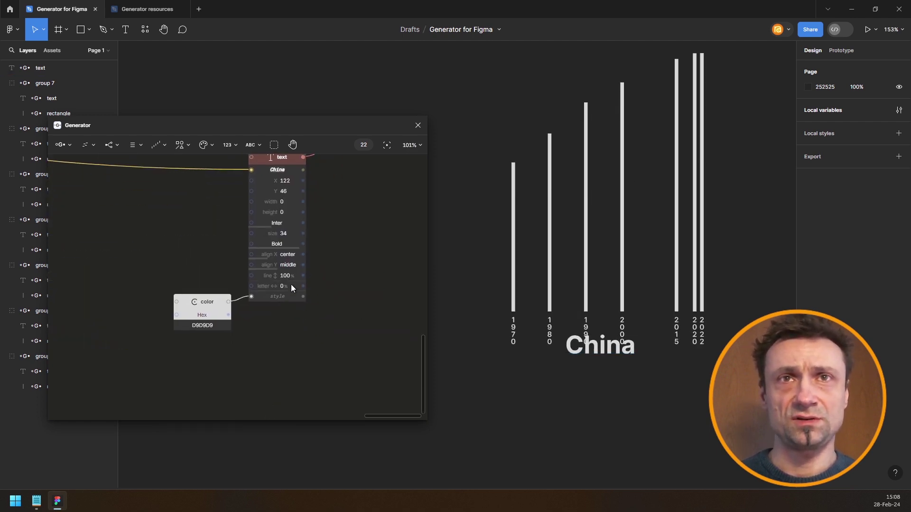
pyautogui.click(281, 245)
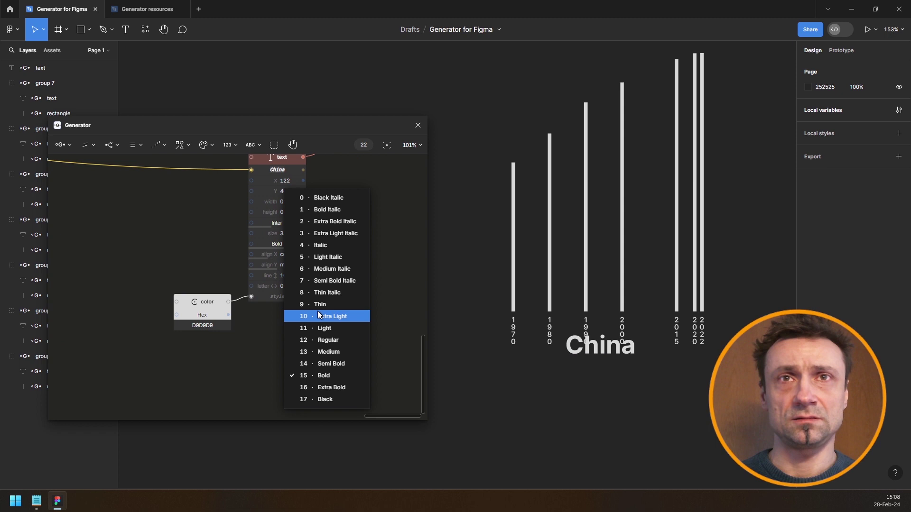
pyautogui.click(343, 352)
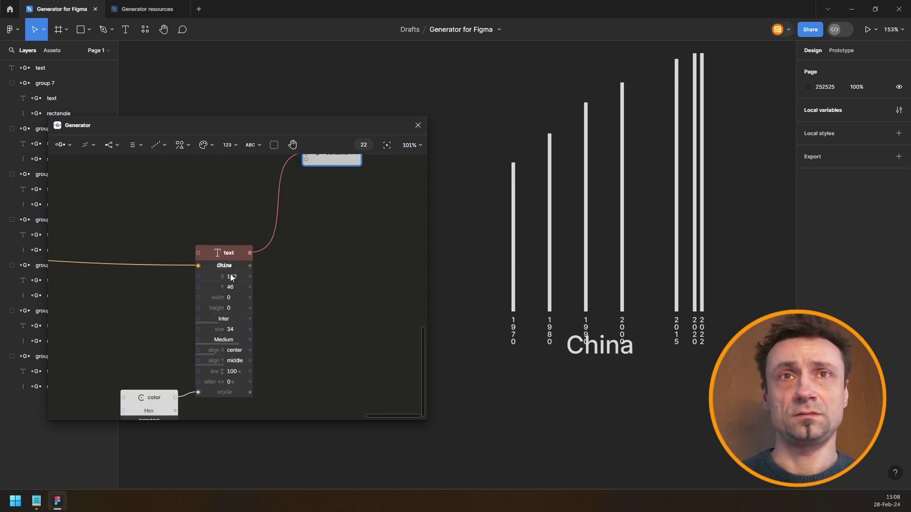
# Position the country name below the year labels by setting its text node to X 133 and Y 102
pyautogui.moveTo(231, 277); pyautogui.dragTo(234, 277)
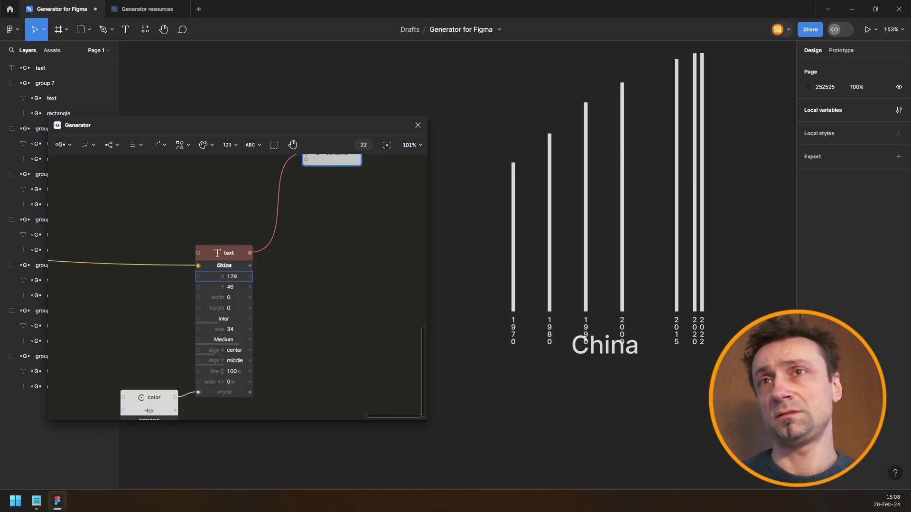
pyautogui.press('Up')
pyautogui.press('Up')
pyautogui.press('Up')
pyautogui.press('Up')
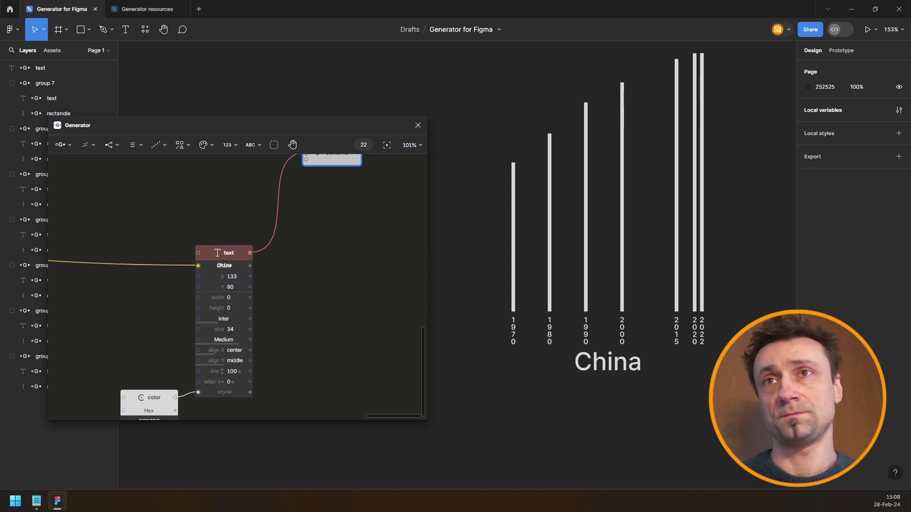
pyautogui.moveTo(237, 286); pyautogui.dragTo(242, 286)
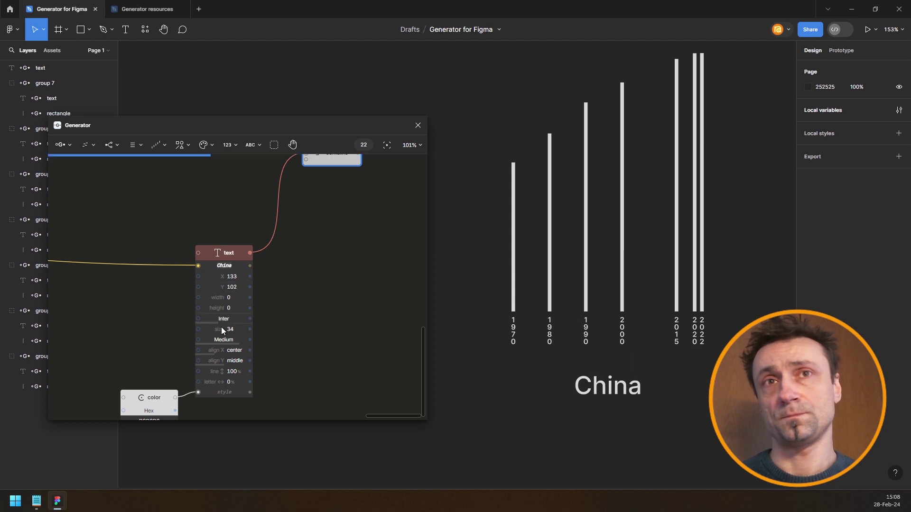
# Increase the font size of the country name's text node to 41
pyautogui.moveTo(225, 330); pyautogui.dragTo(230, 329)
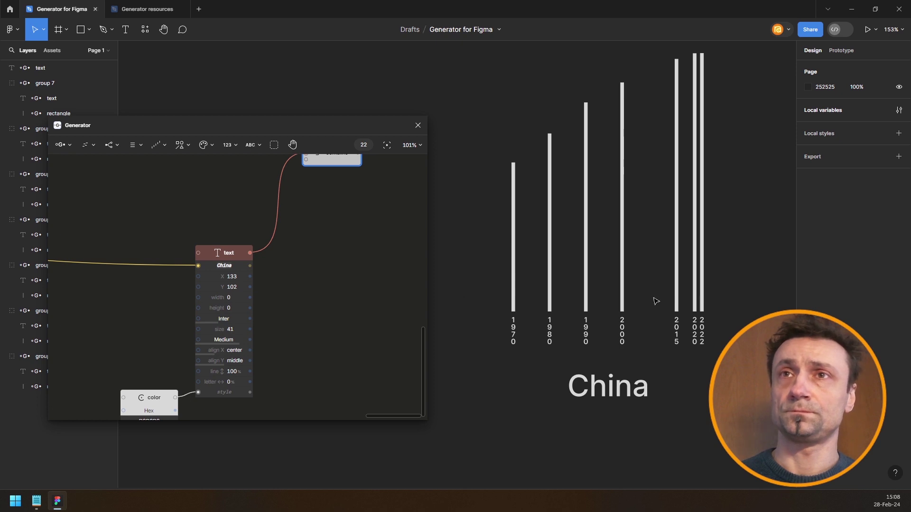
pyautogui.scroll(-4, 651, 300)
pyautogui.scroll(4, 638, 286)
pyautogui.moveTo(662, 253); pyautogui.dragTo(656, 271)
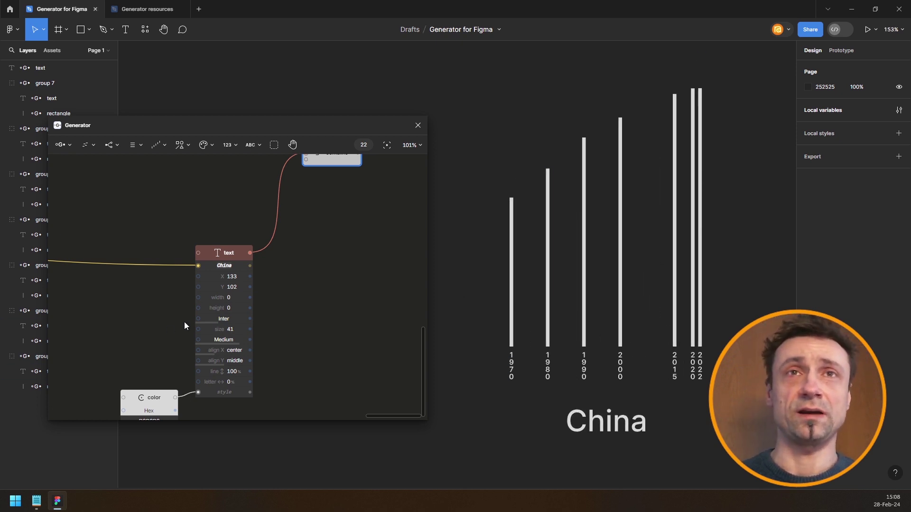
# Preview other countries' charts by raising the index of the select node after the sublist node up to 7, and return it to 0
pyautogui.scroll(-5, 187, 326)
pyautogui.moveTo(250, 283); pyautogui.dragTo(425, 289)
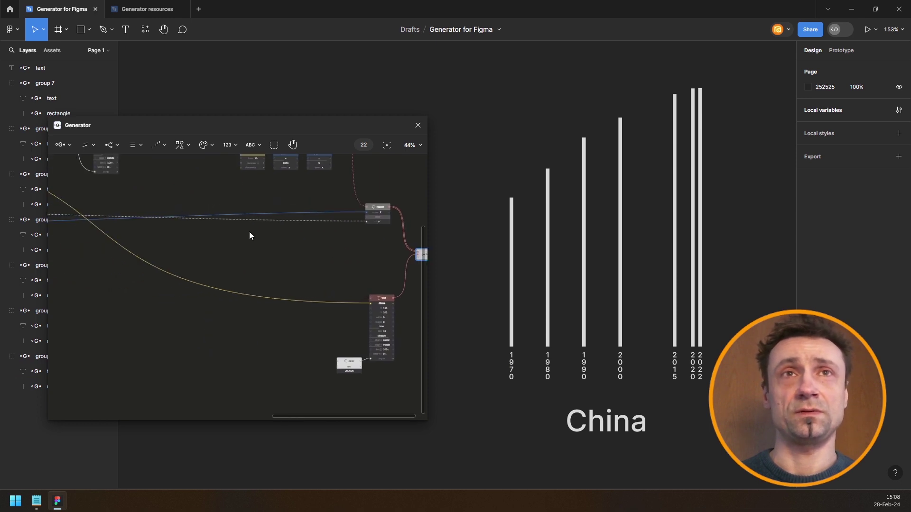
pyautogui.hscroll(-5, 250, 236)
pyautogui.hscroll(-5, 248, 219)
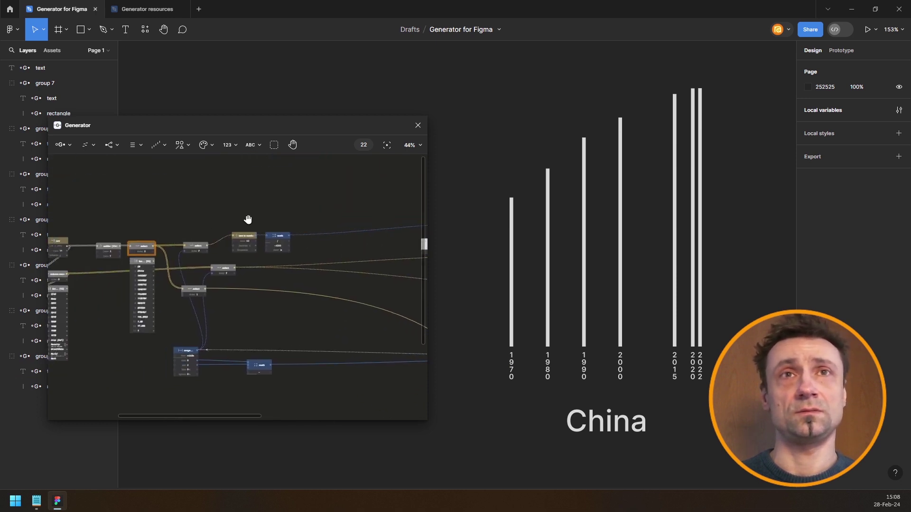
pyautogui.moveTo(248, 219); pyautogui.dragTo(259, 218)
pyautogui.scroll(5, 158, 249)
pyautogui.moveTo(203, 219); pyautogui.dragTo(288, 234)
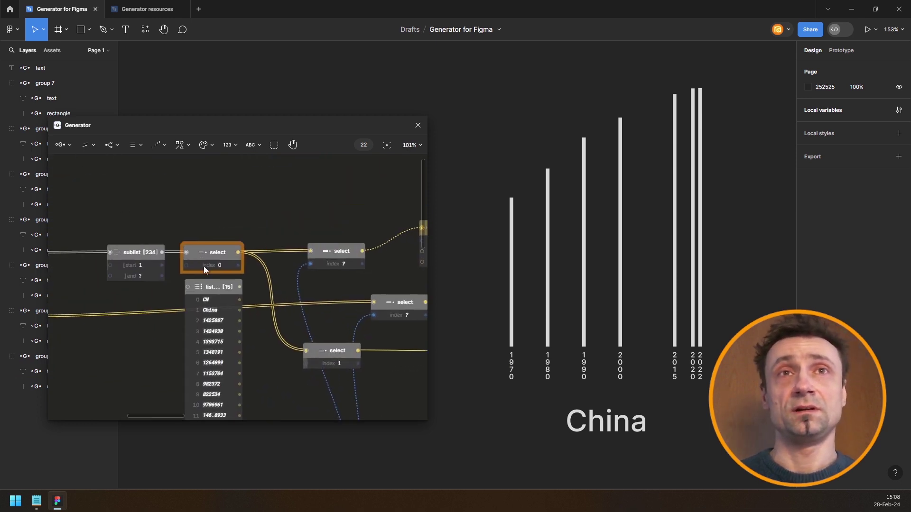
pyautogui.moveTo(204, 266); pyautogui.dragTo(218, 264)
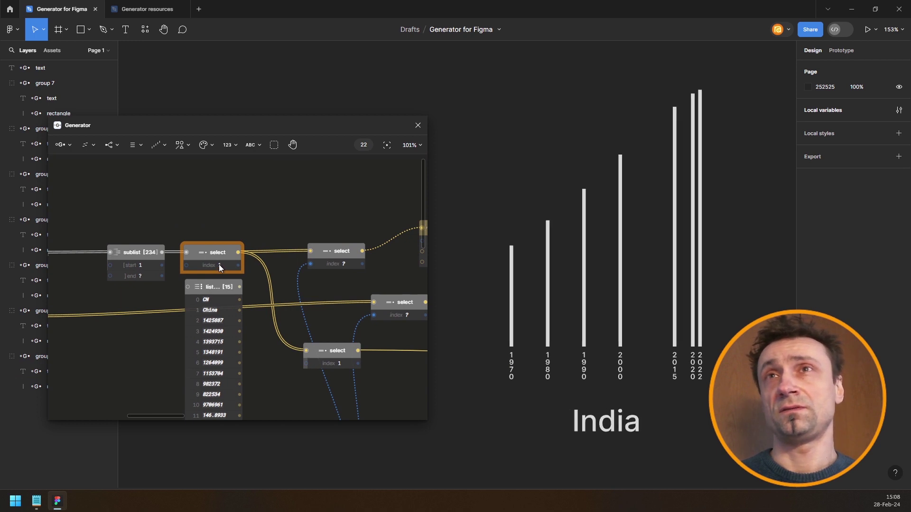
pyautogui.press('Up')
pyautogui.press('Up')
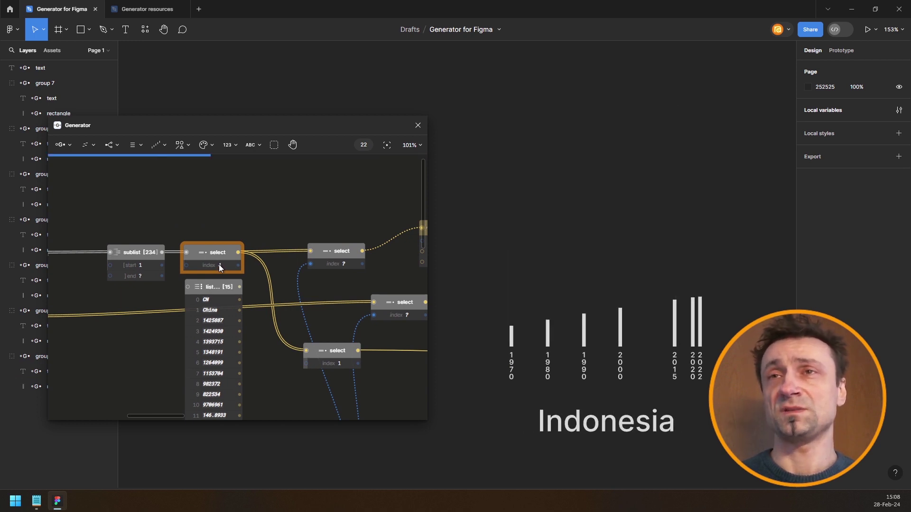
pyautogui.scroll(1, 218, 263)
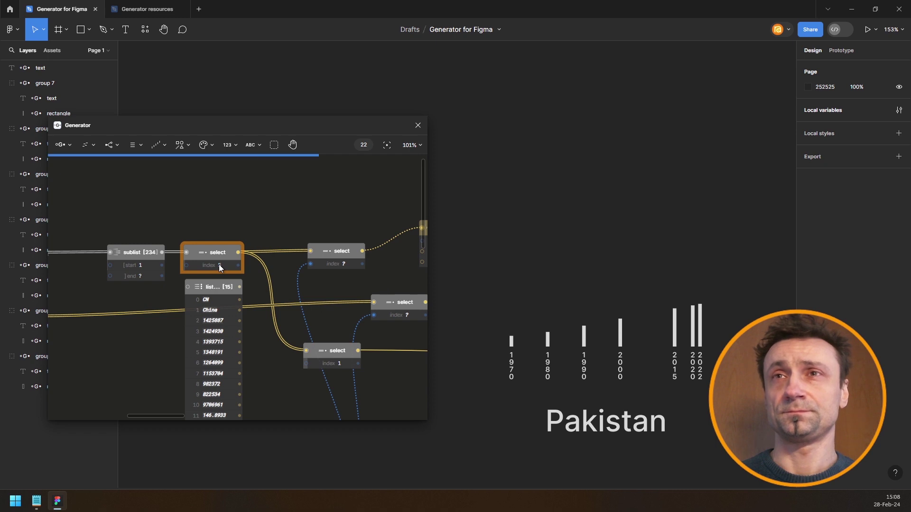
pyautogui.scroll(1, 218, 264)
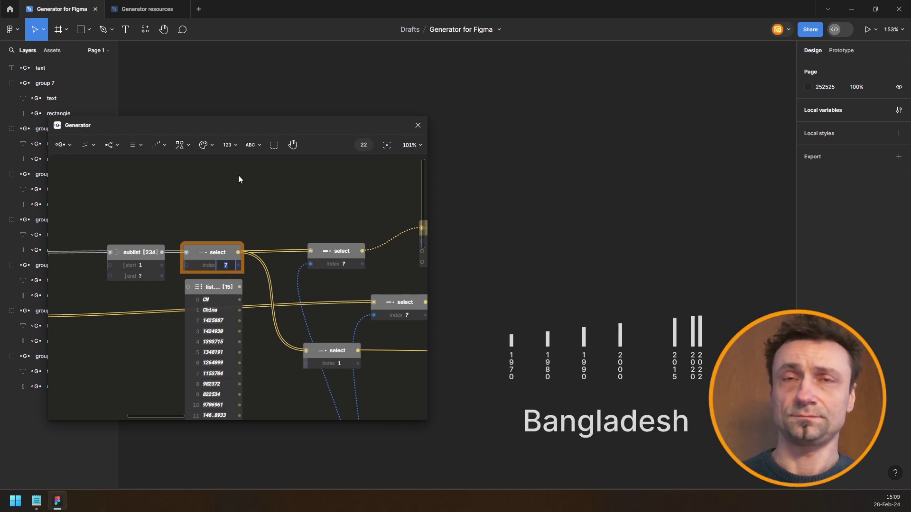
pyautogui.write('0')
pyautogui.press('Return')
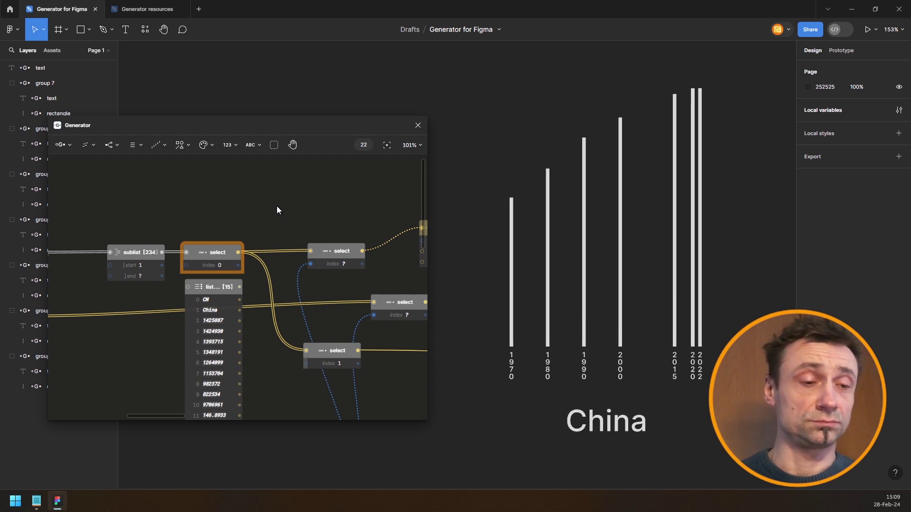
pyautogui.hotkey('shift', '1')
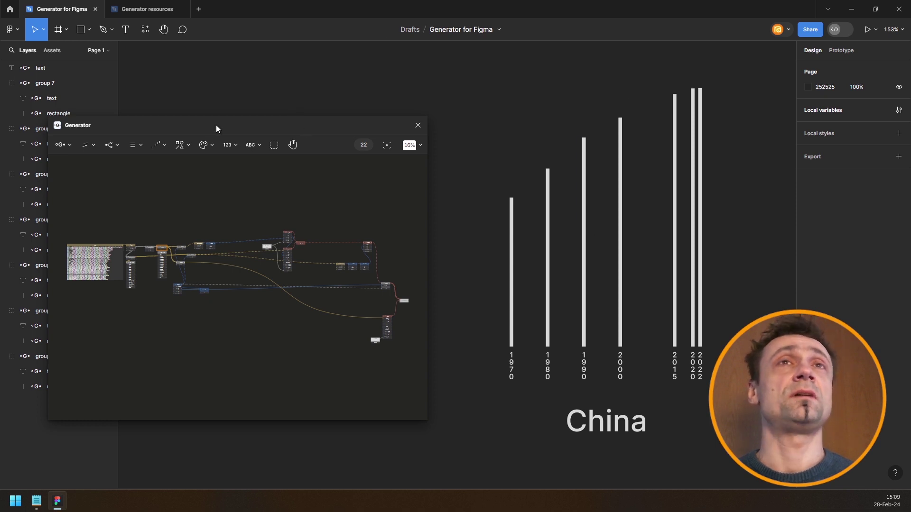
pyautogui.click(55, 146)
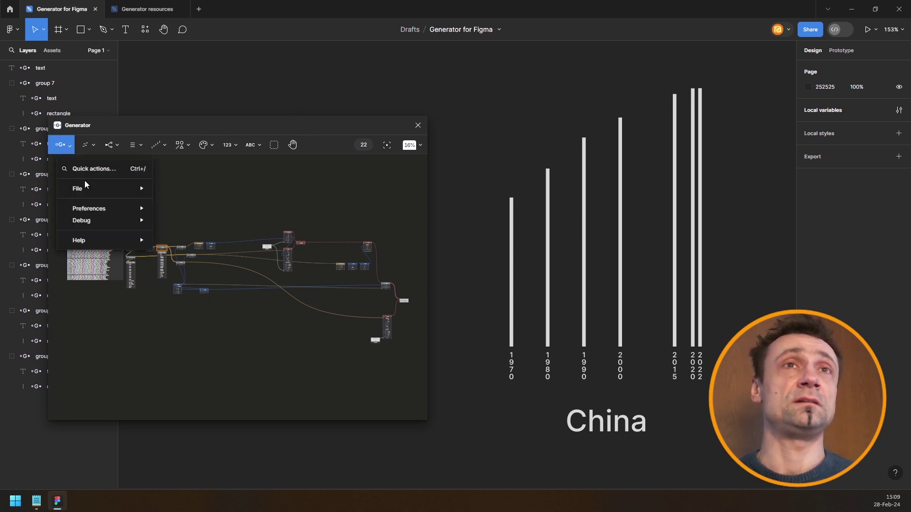
pyautogui.click(324, 183)
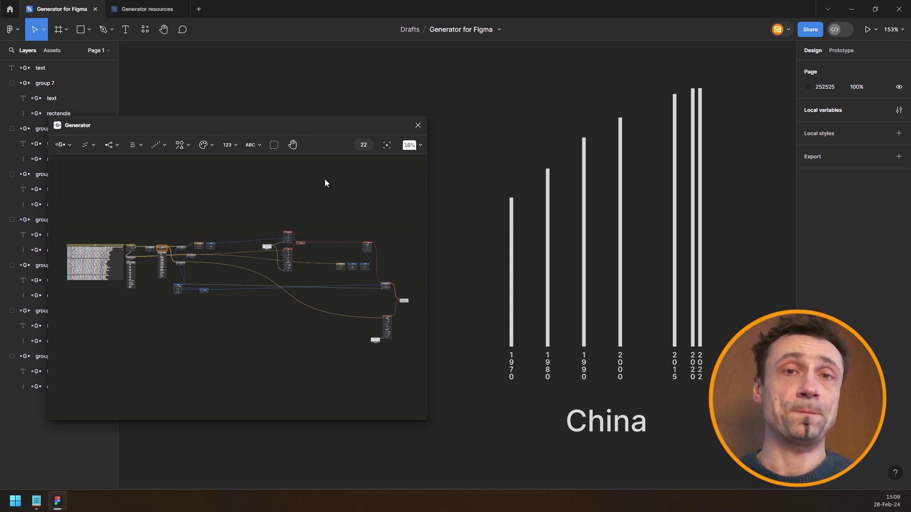